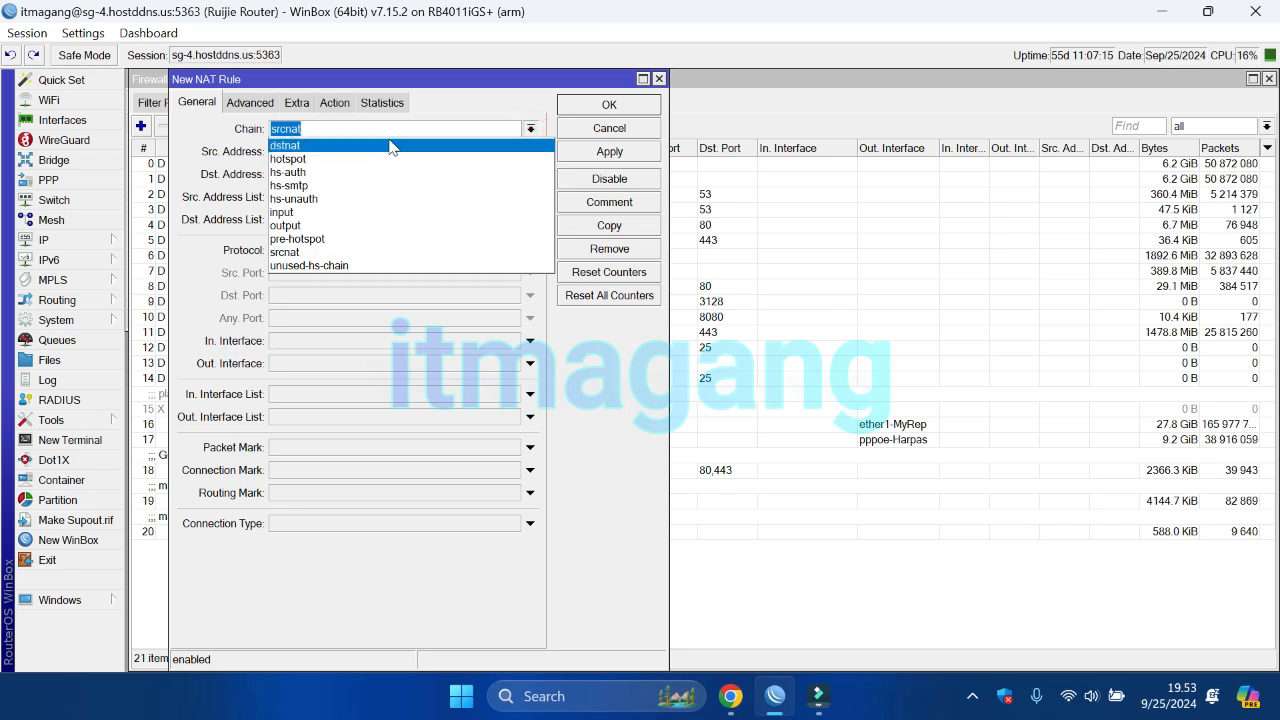
Set the NAT rule's chain to dstnat and its destination address to the public IP 103.195.65.146 from the Chrome service details.
left_click(370, 145)
left_click(728, 698)
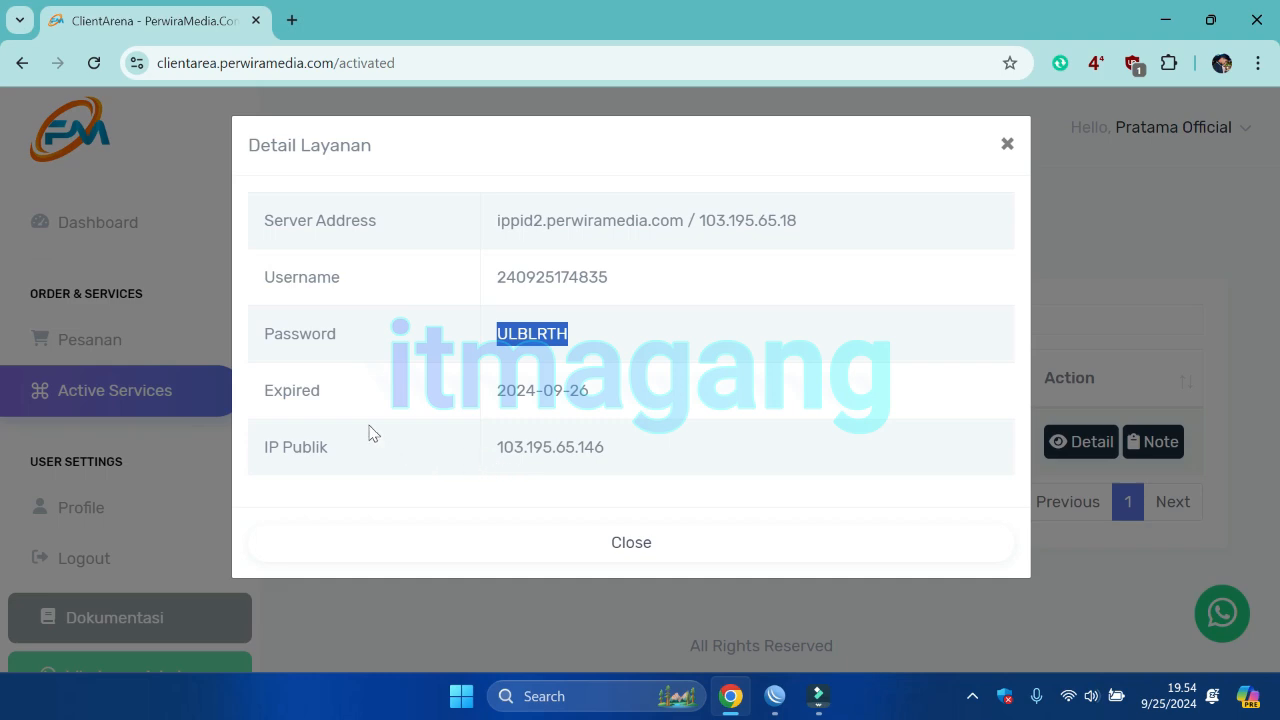
left_click_drag(498, 452, 620, 449)
key("ctrl+c")
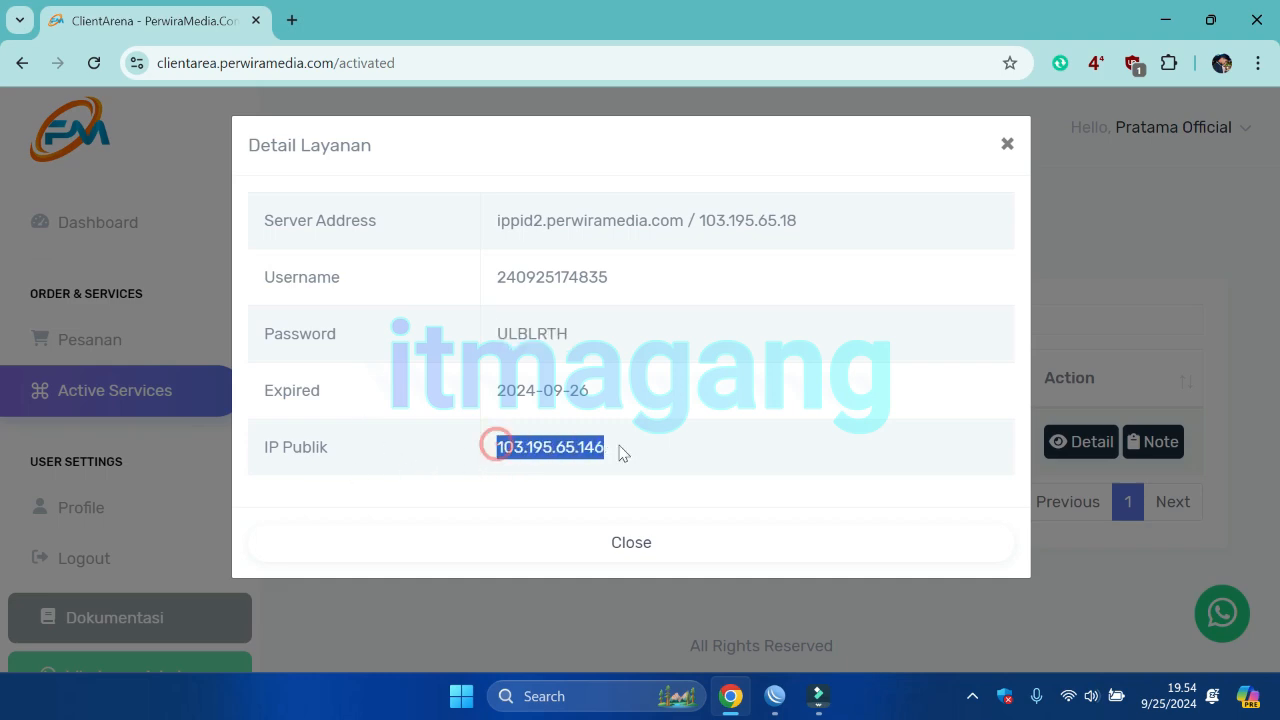
right_click(585, 450)
left_click(620, 134)
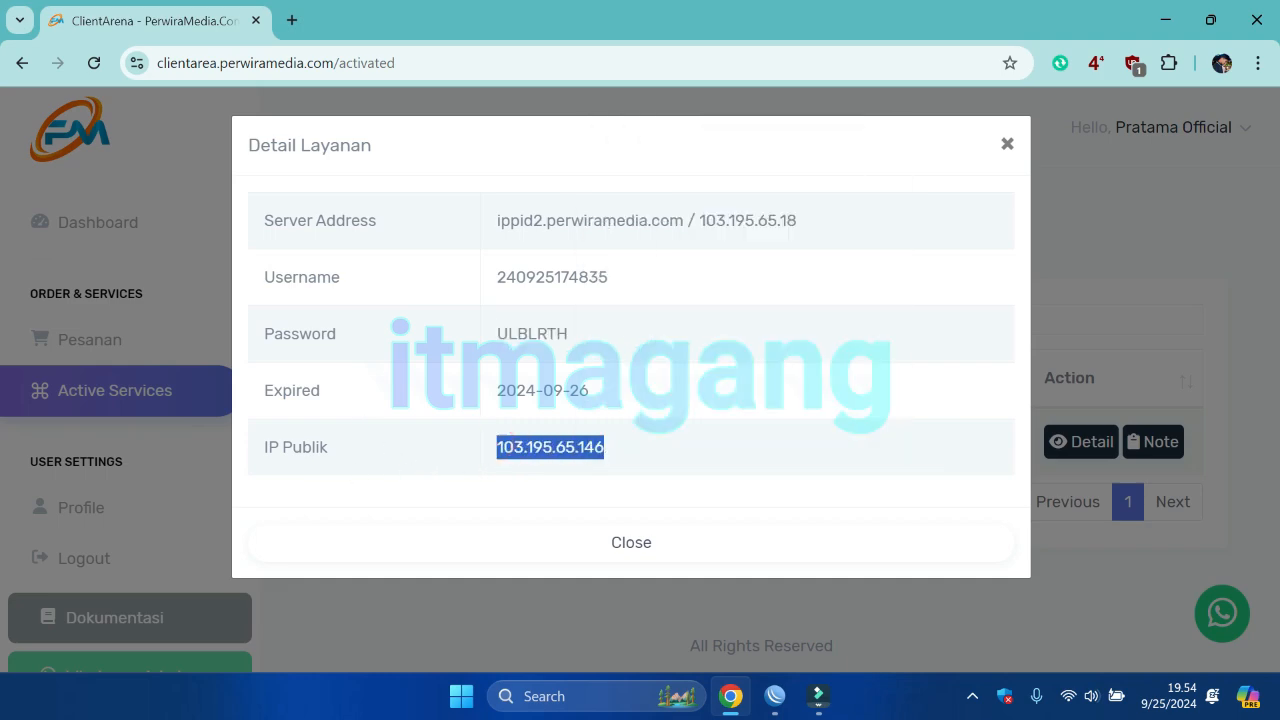
left_click(1165, 20)
double_click(320, 174)
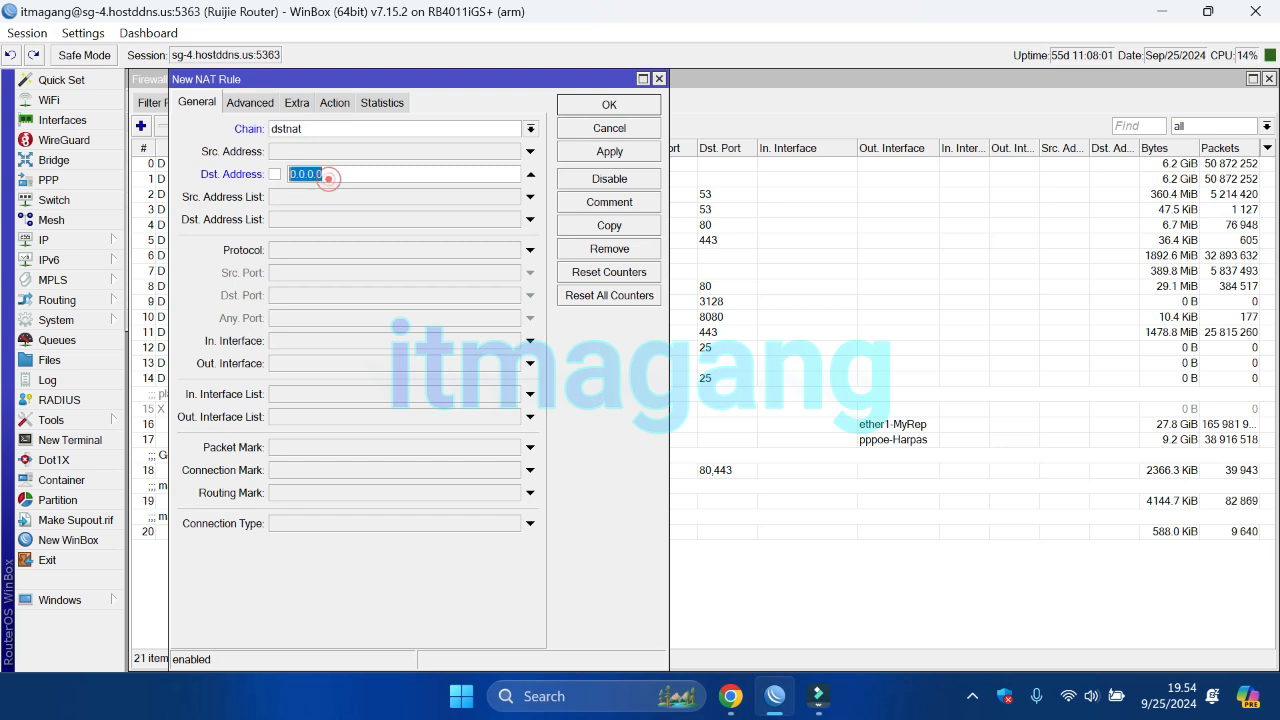
key("ctrl+v")
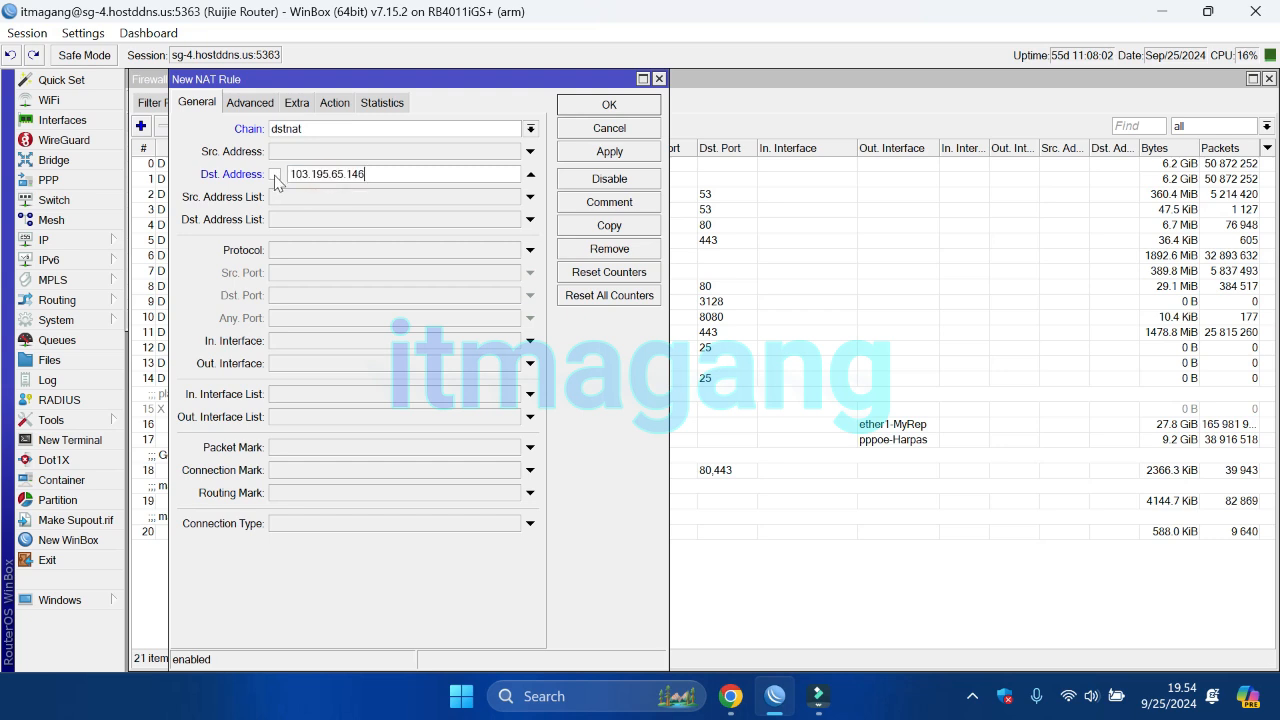
Limit the NAT rule to protocol 6 (tcp) with destination port 1314.
left_click(309, 262)
left_click(291, 297)
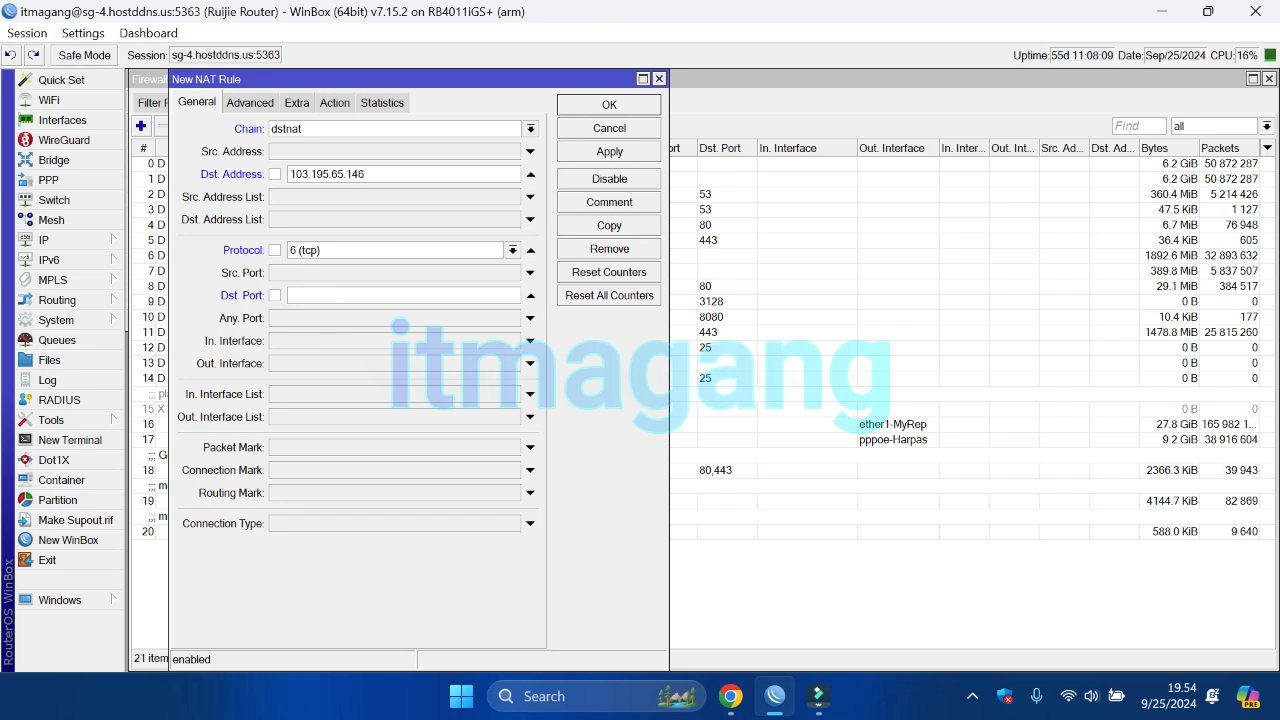
left_click(310, 300)
type("1000")
key("BackSpace")
key("BackSpace")
type("3")
Set the NAT rule's action to dst-nat.
left_click(336, 106)
left_click(328, 130)
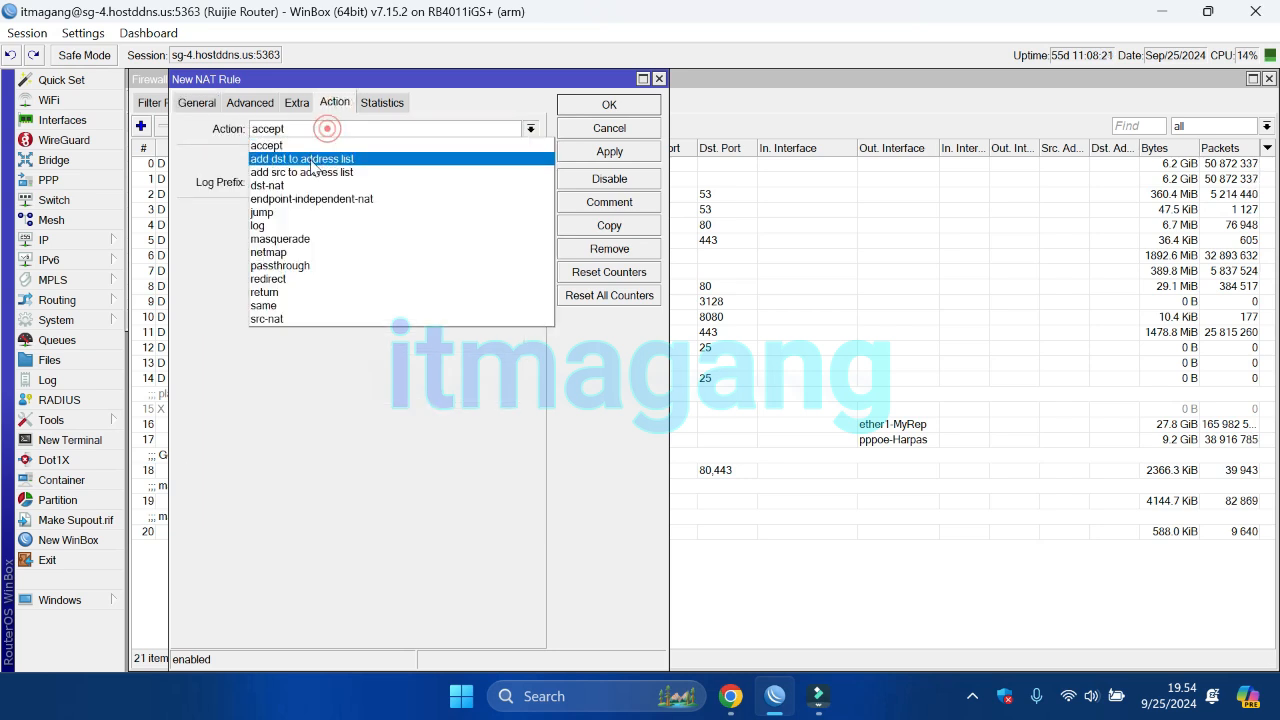
left_click(297, 180)
left_click(290, 212)
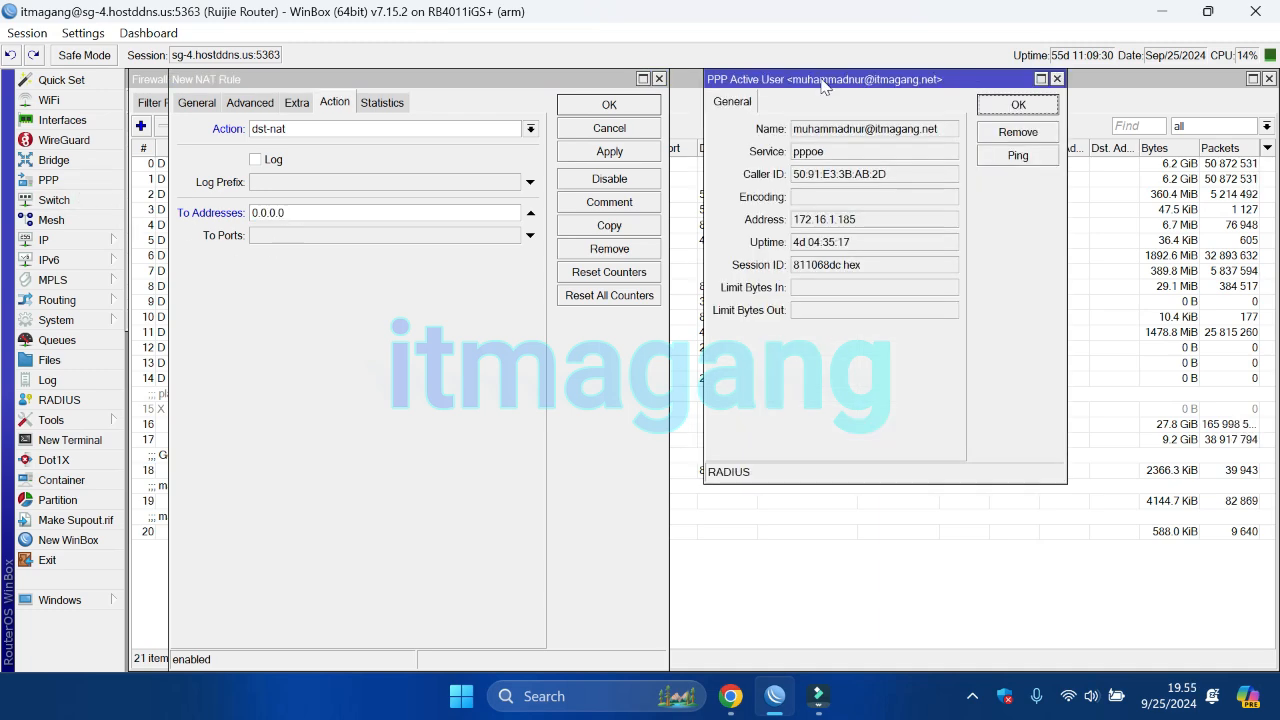
Copy the IP address from the active PPP user's details.
left_click_drag(925, 72, 880, 88)
double_click(852, 230)
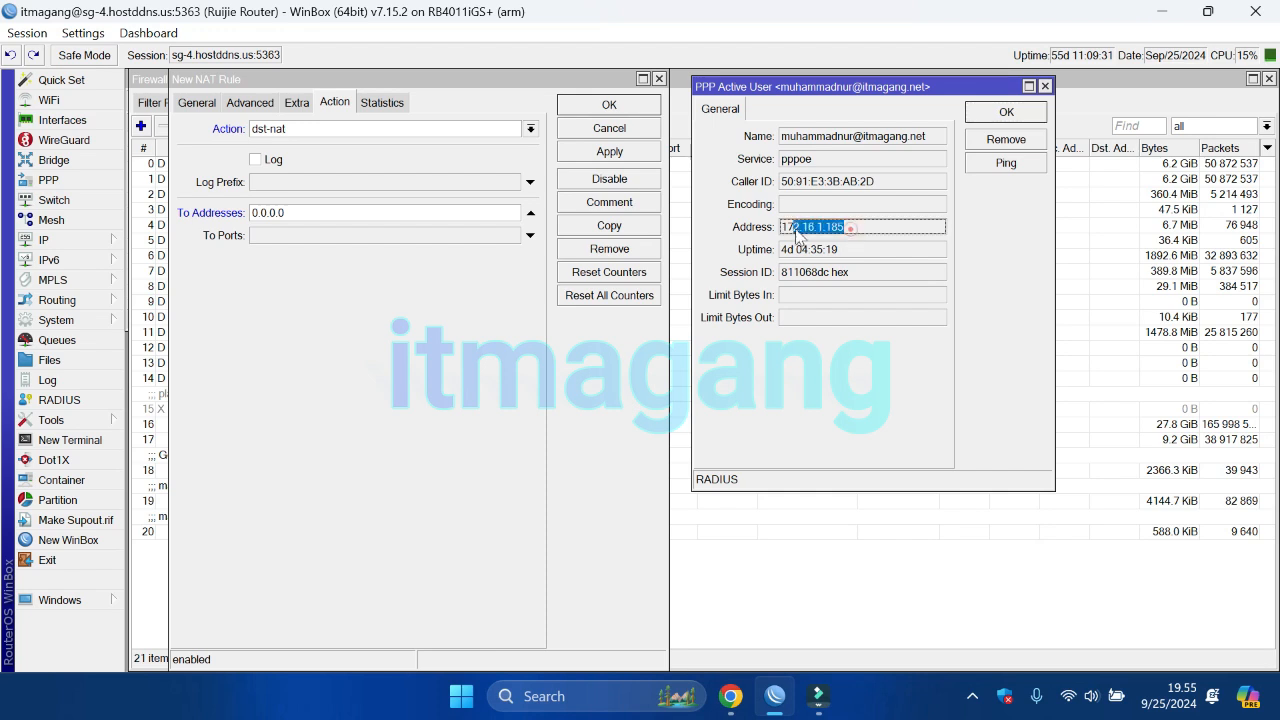
right_click(834, 234)
left_click(840, 244)
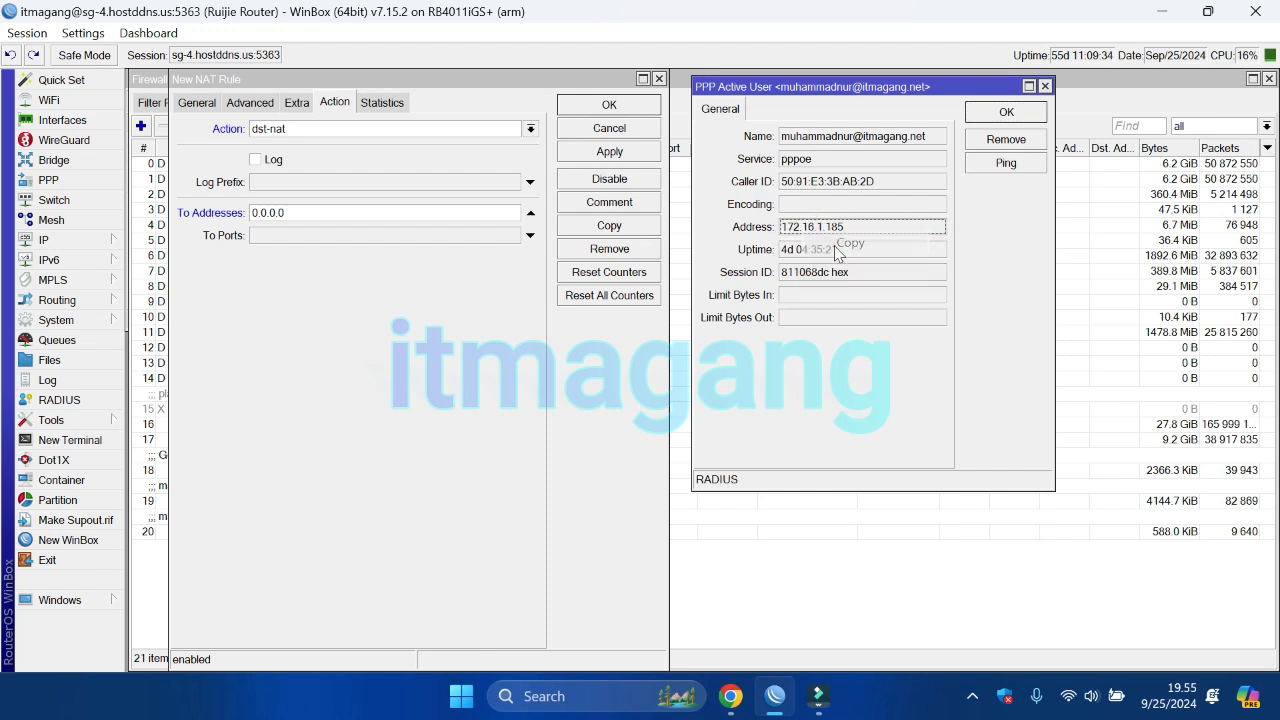
left_click_drag(829, 88, 845, 88)
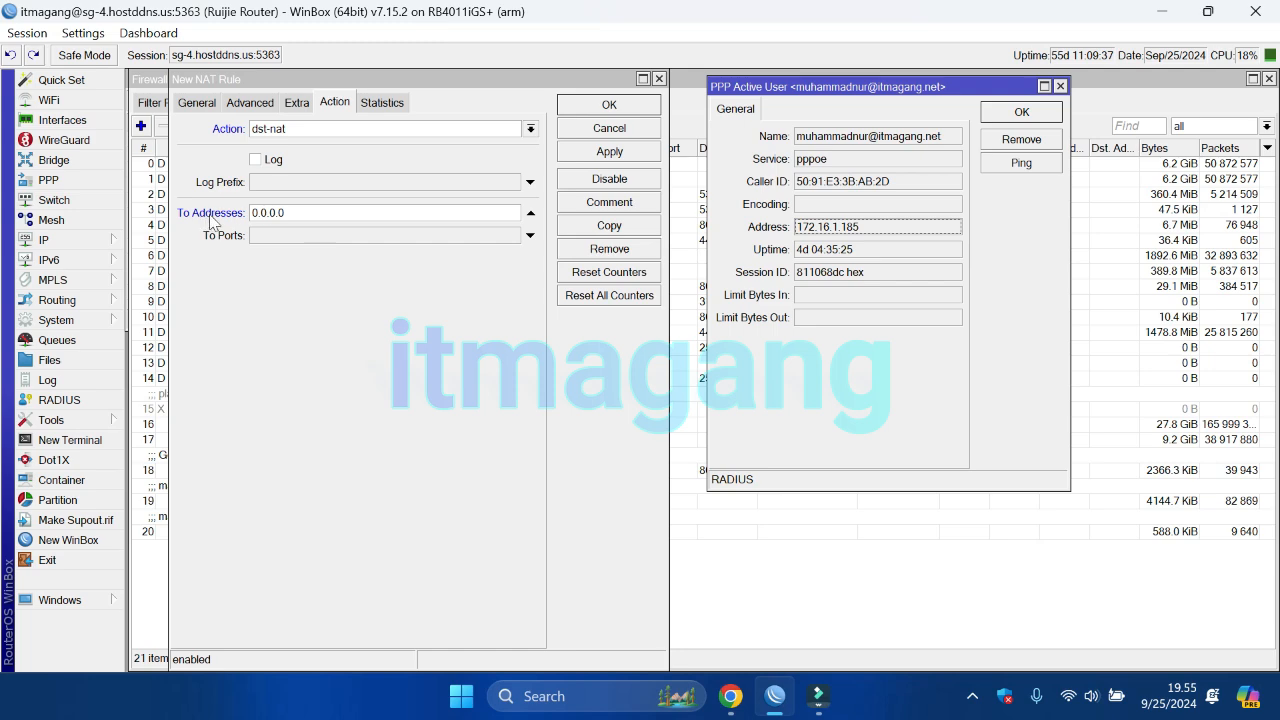
Ping the active PPP user's address to test reachability, then stop and close the ping.
left_click(1008, 165)
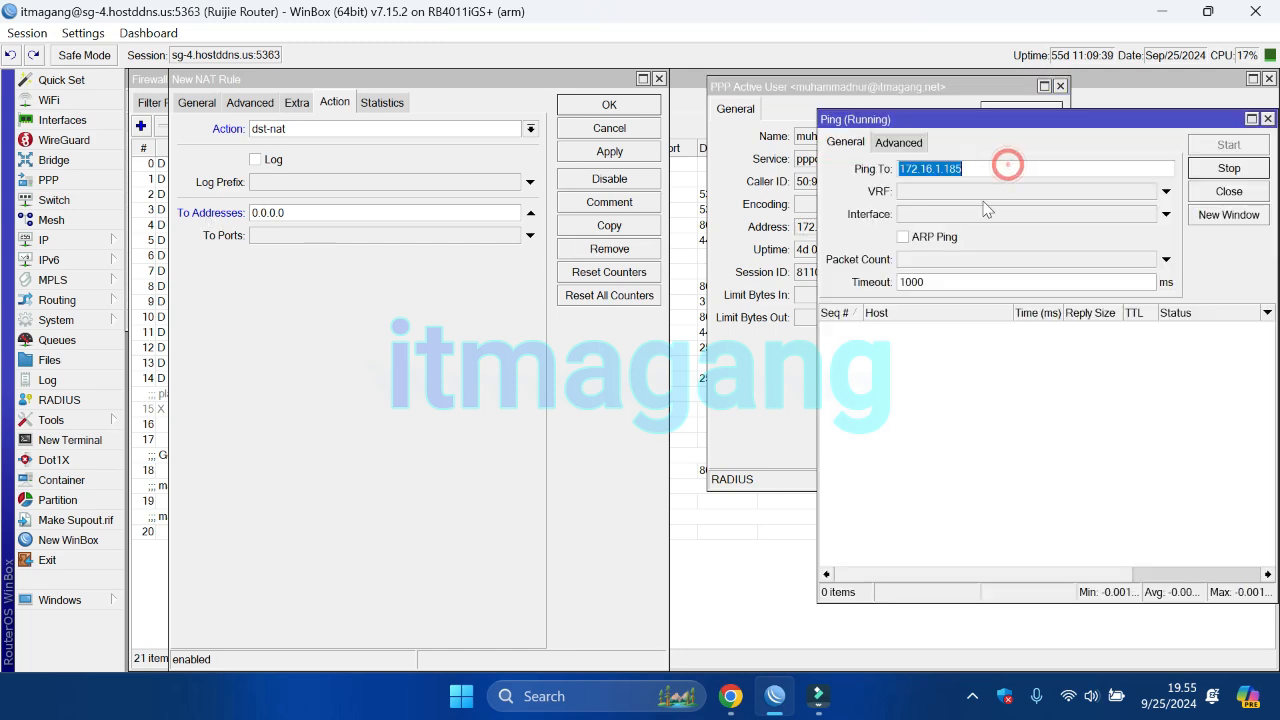
left_click_drag(1016, 120, 950, 116)
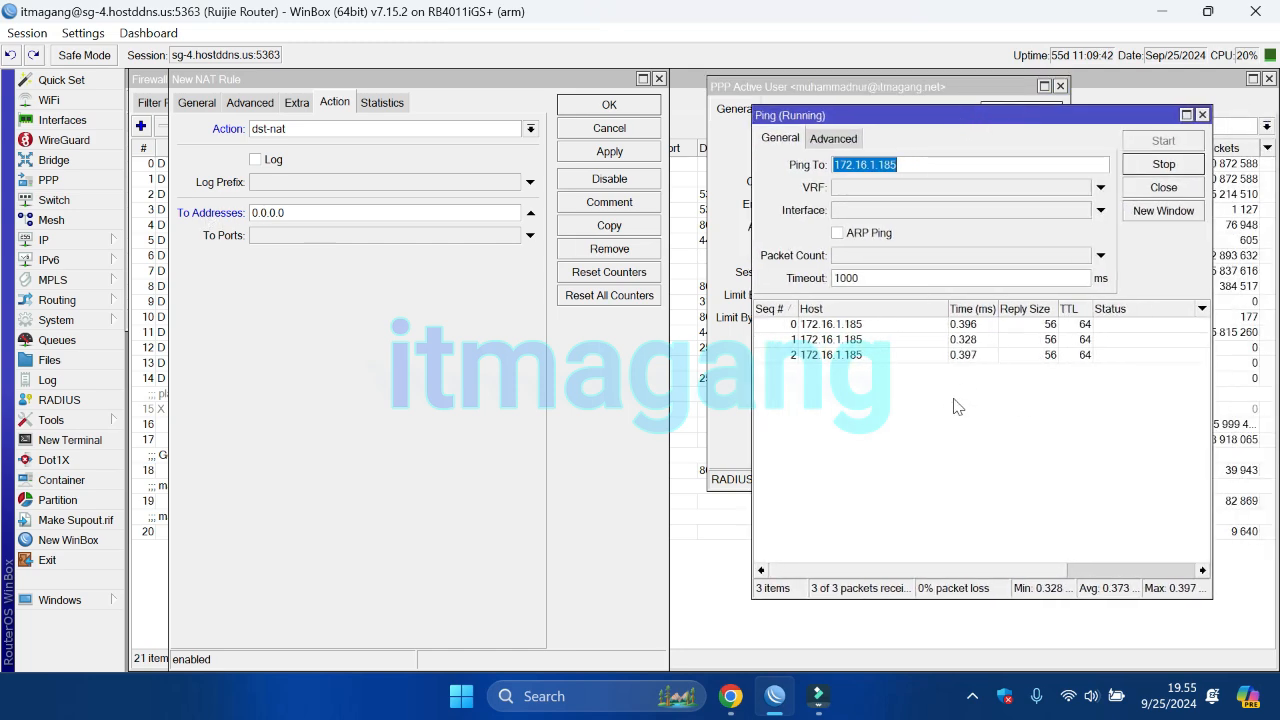
left_click(1167, 168)
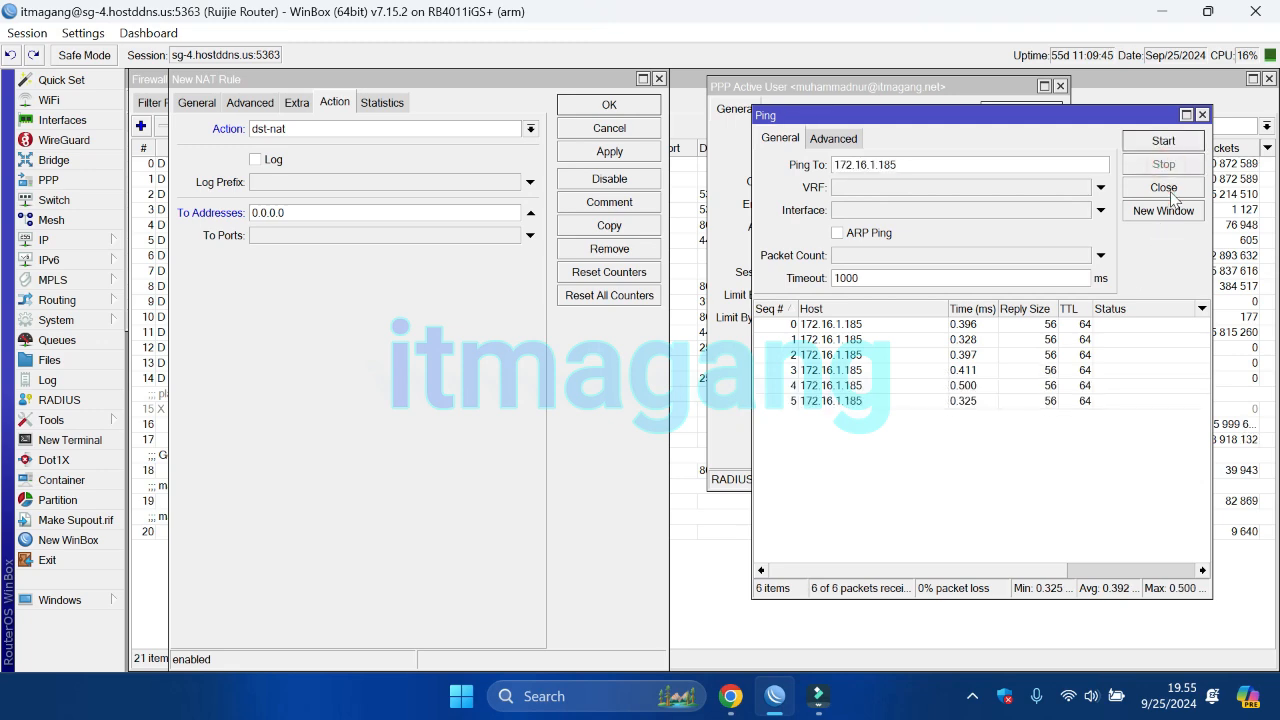
left_click(1172, 190)
left_click_drag(818, 90, 838, 130)
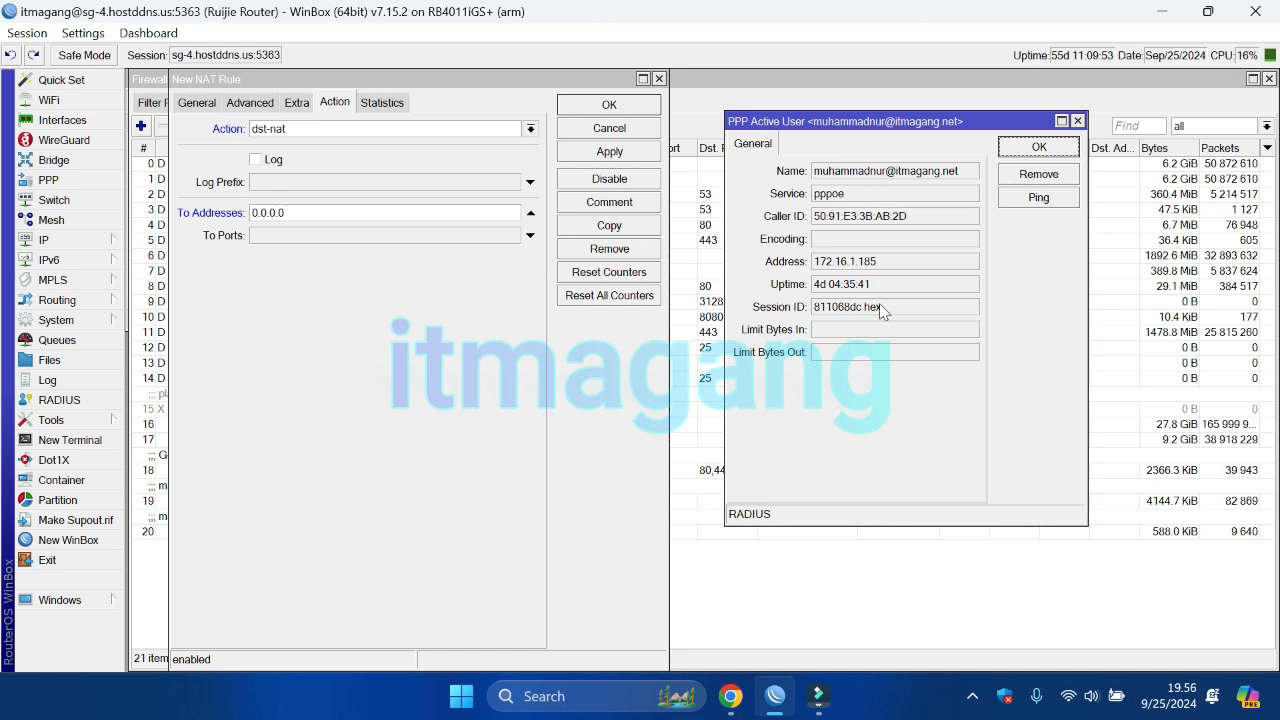
Forward the rule's traffic to address 172.16.1.185 on port 8080 and apply the NAT rule.
left_click(341, 212)
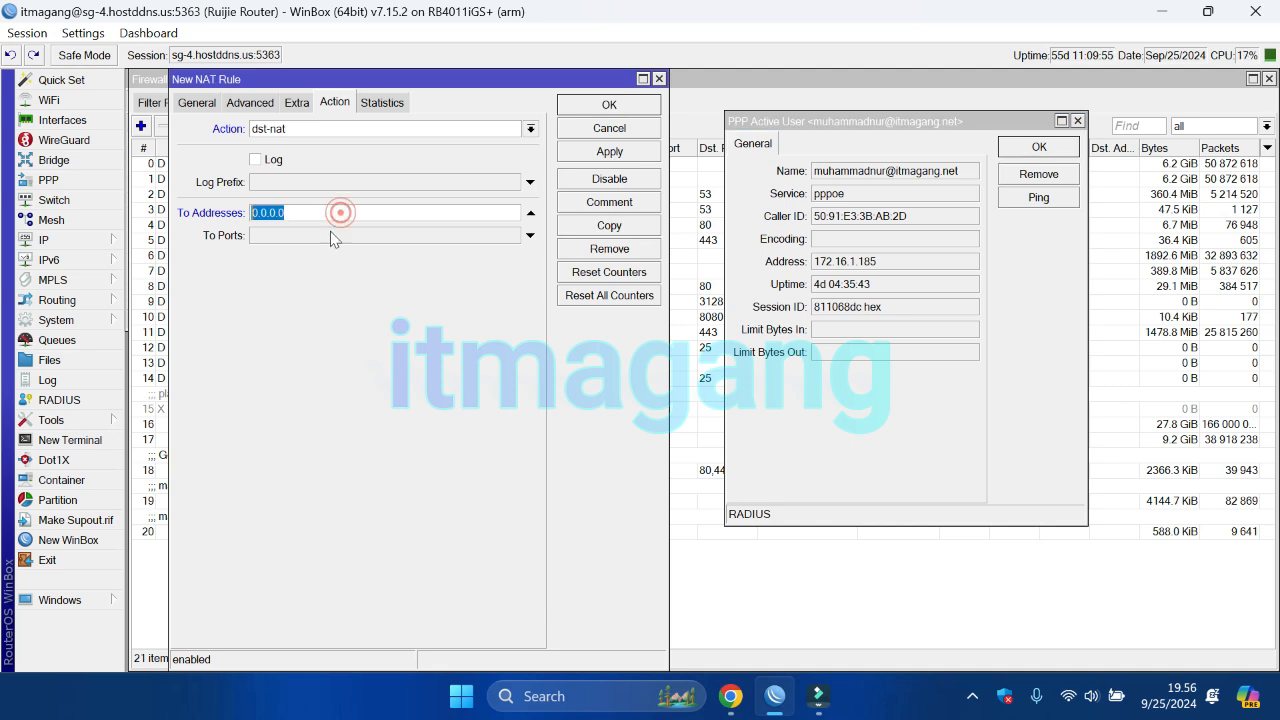
right_click(333, 216)
left_click(392, 278)
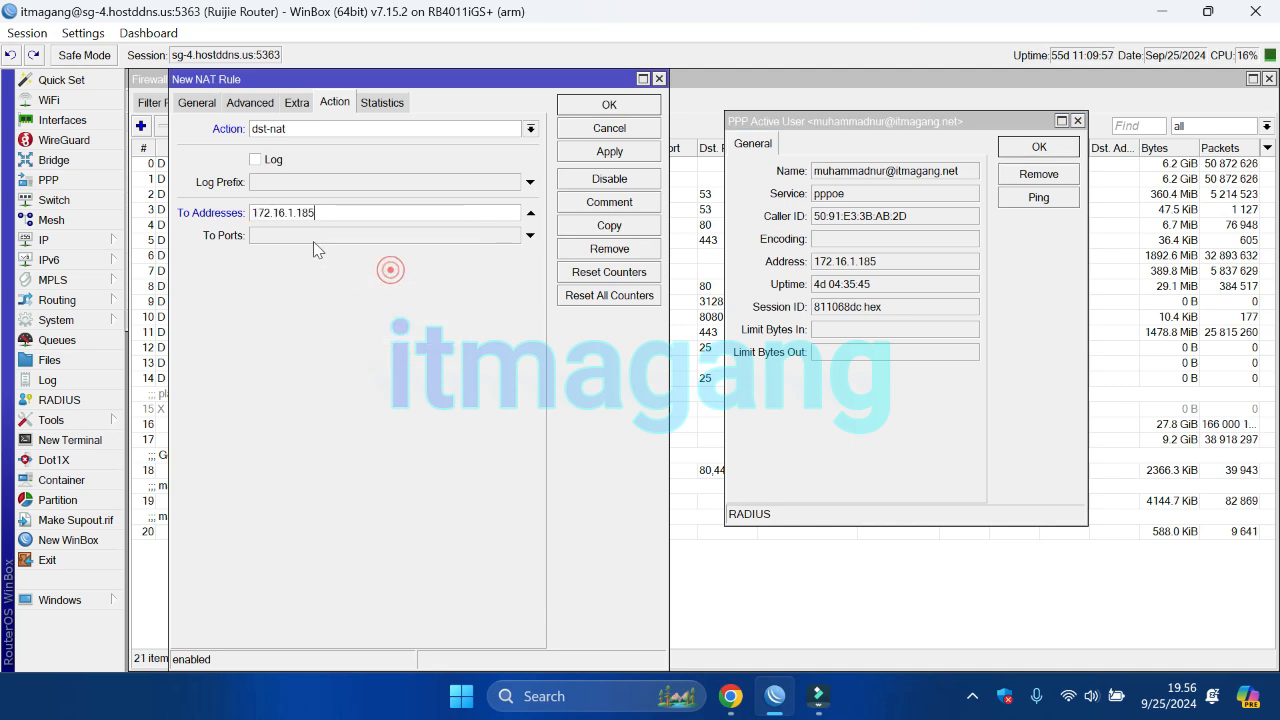
left_click(348, 213)
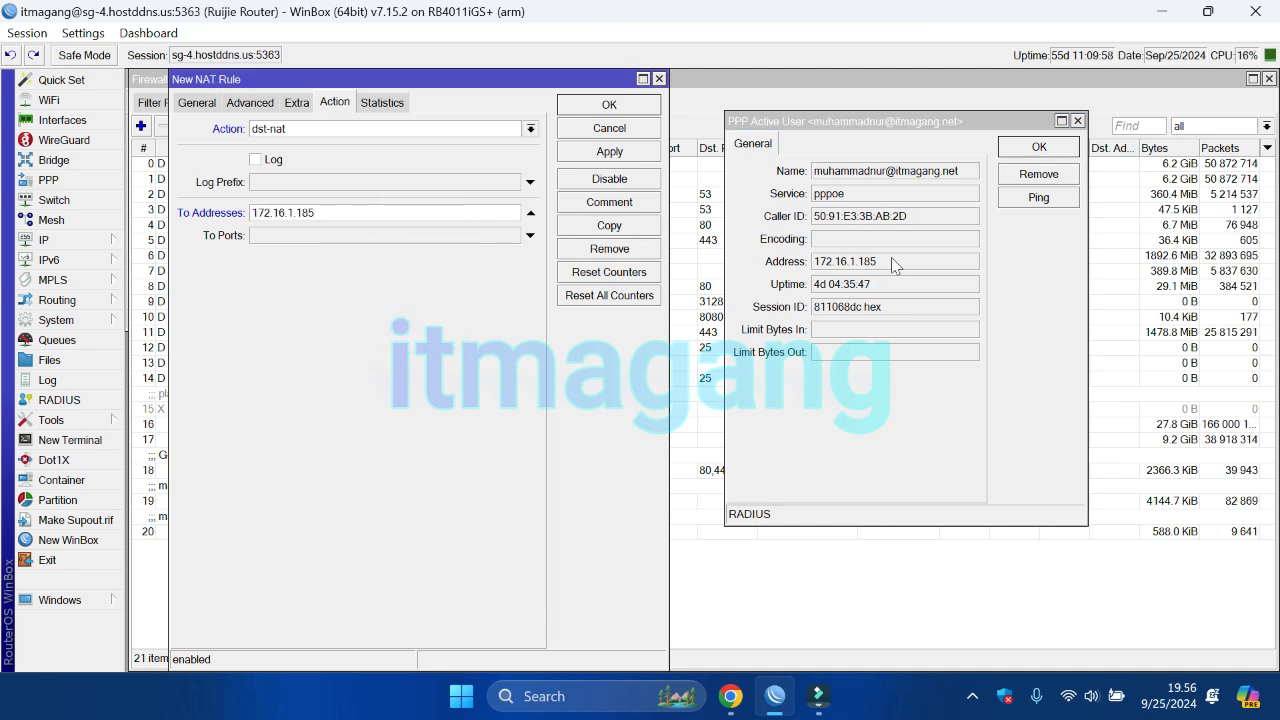
left_click(331, 237)
type("8080")
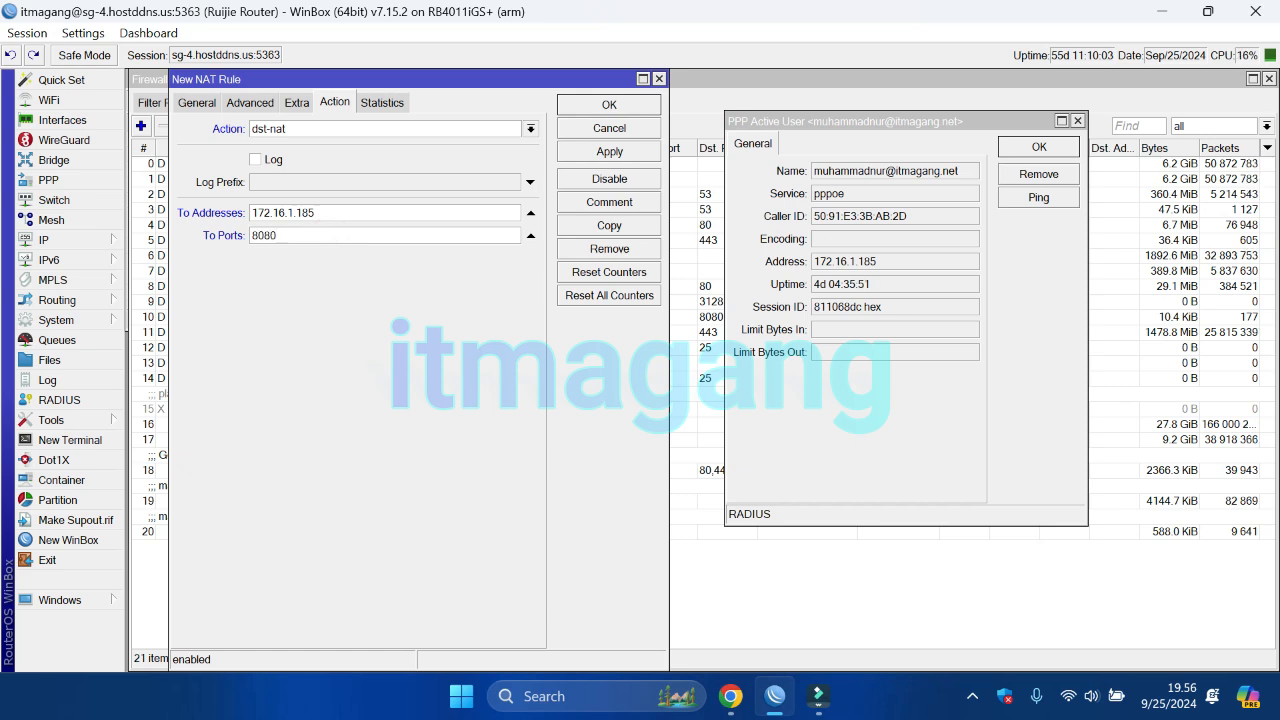
double_click(288, 236)
left_click(628, 157)
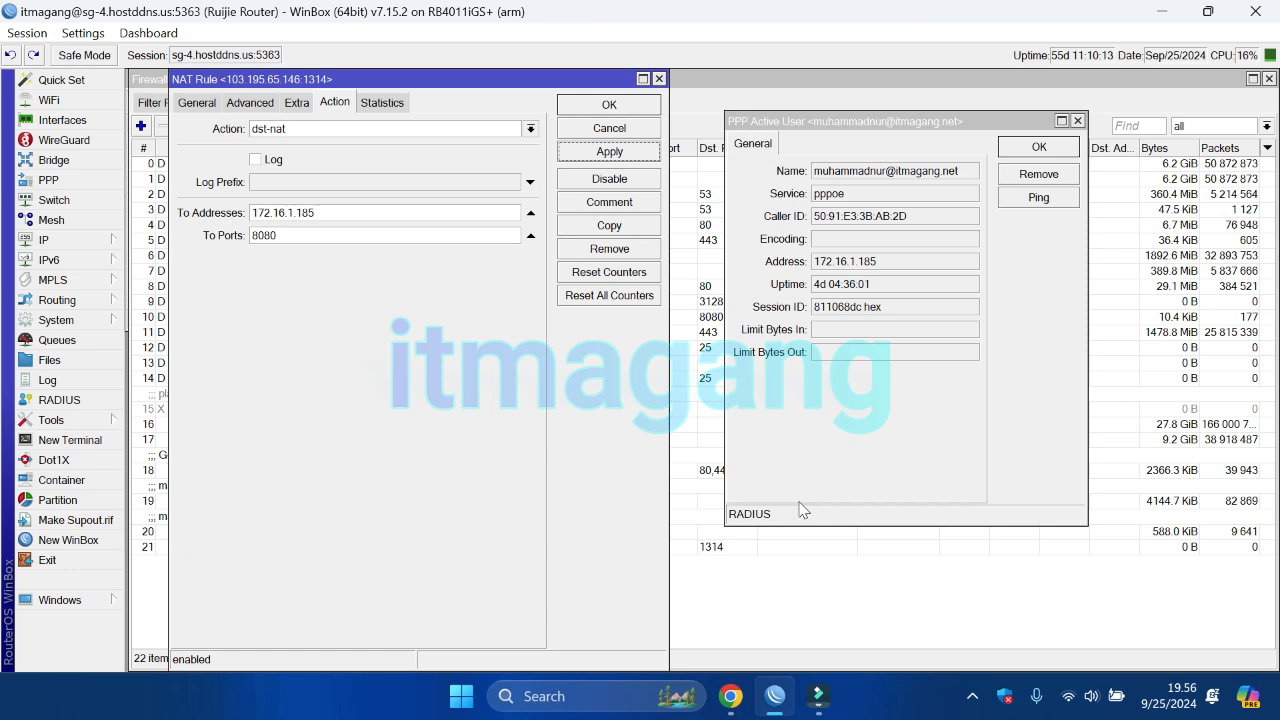
Check the computer's Wi-Fi connection and copy the active PPP user's IP address again.
left_click(1068, 700)
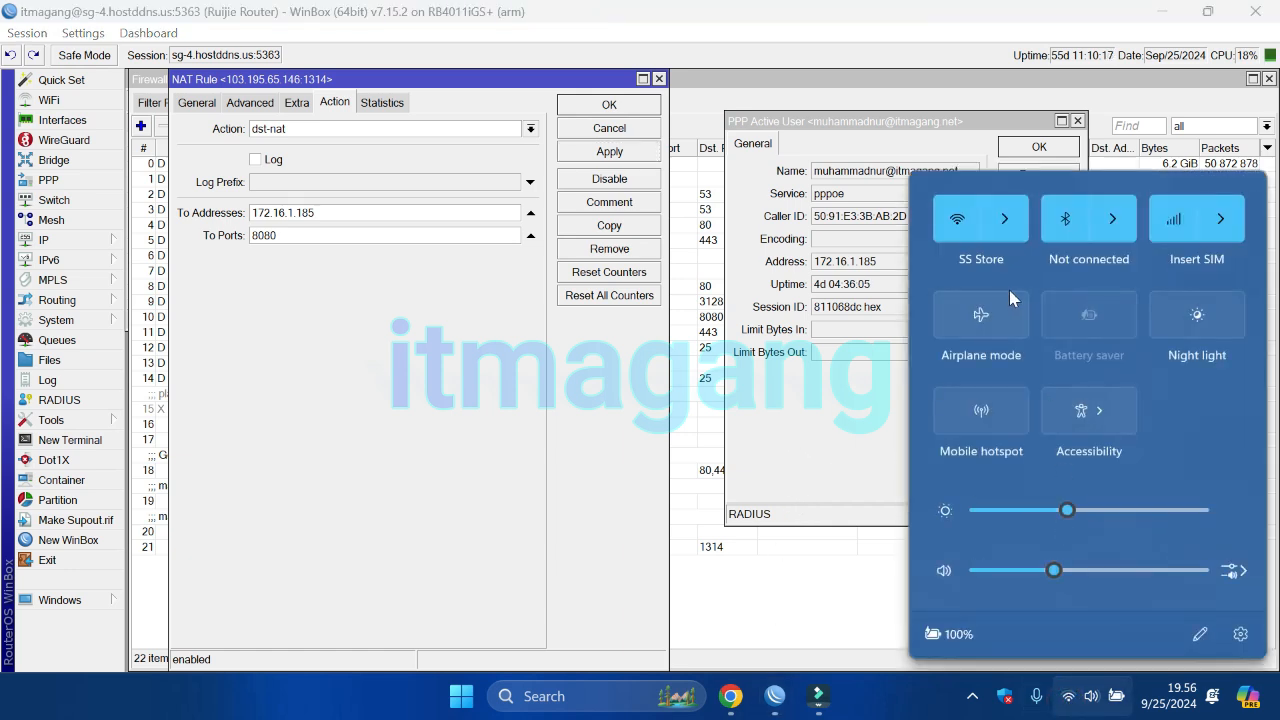
left_click(832, 440)
left_click_drag(895, 258, 818, 261)
right_click(838, 267)
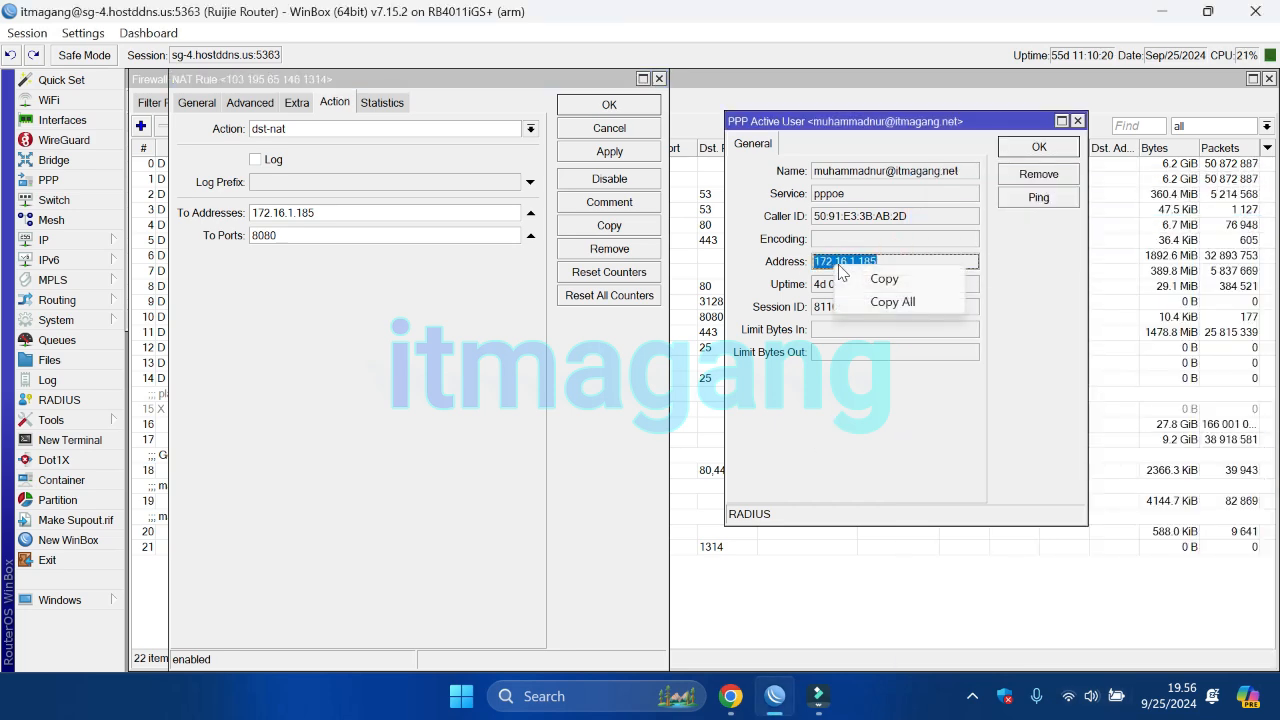
left_click(859, 273)
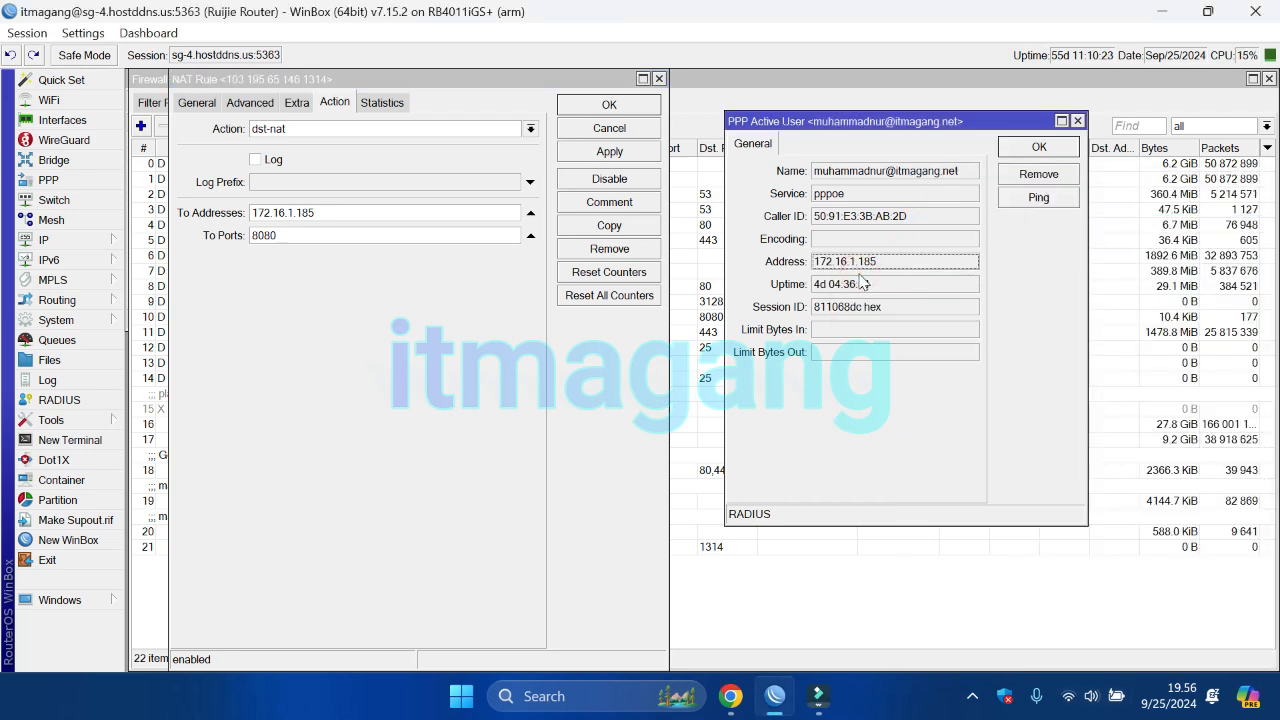
Open a new Chrome window, load 172.16.1.185:8080 and maximize the window.
key("super")
type("chr")
key("Return")
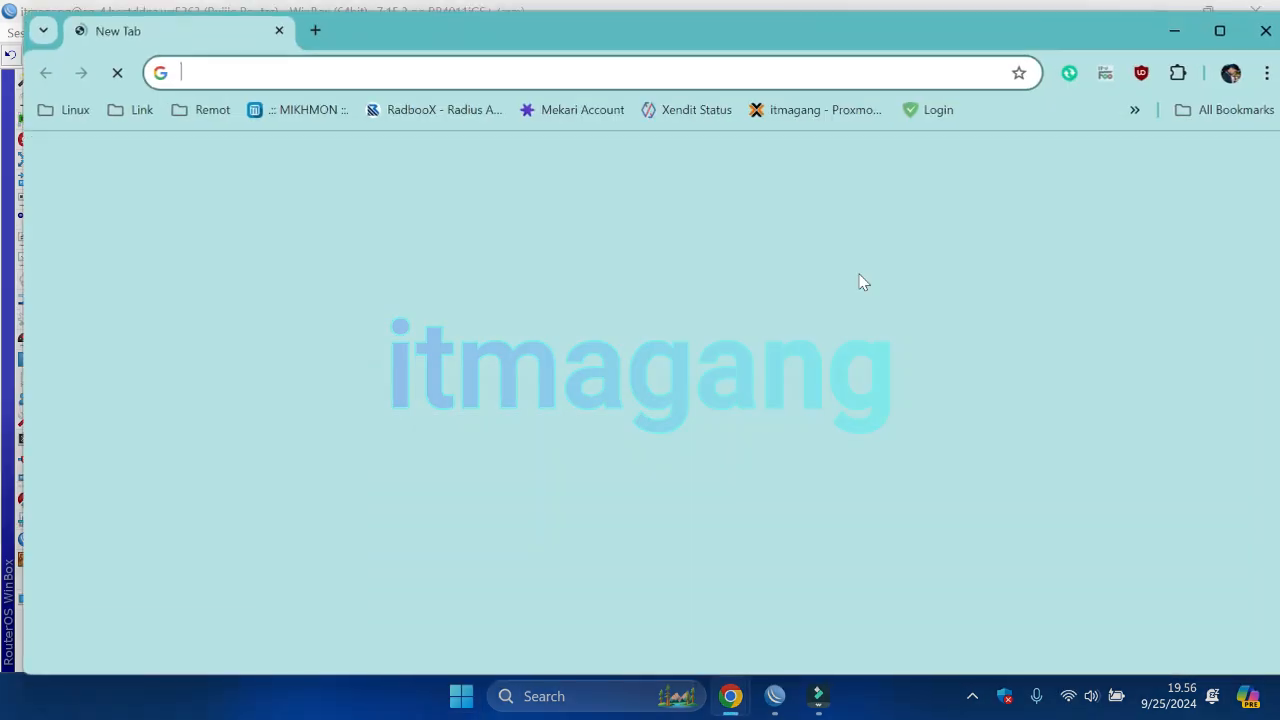
left_click(449, 68)
key("ctrl+v")
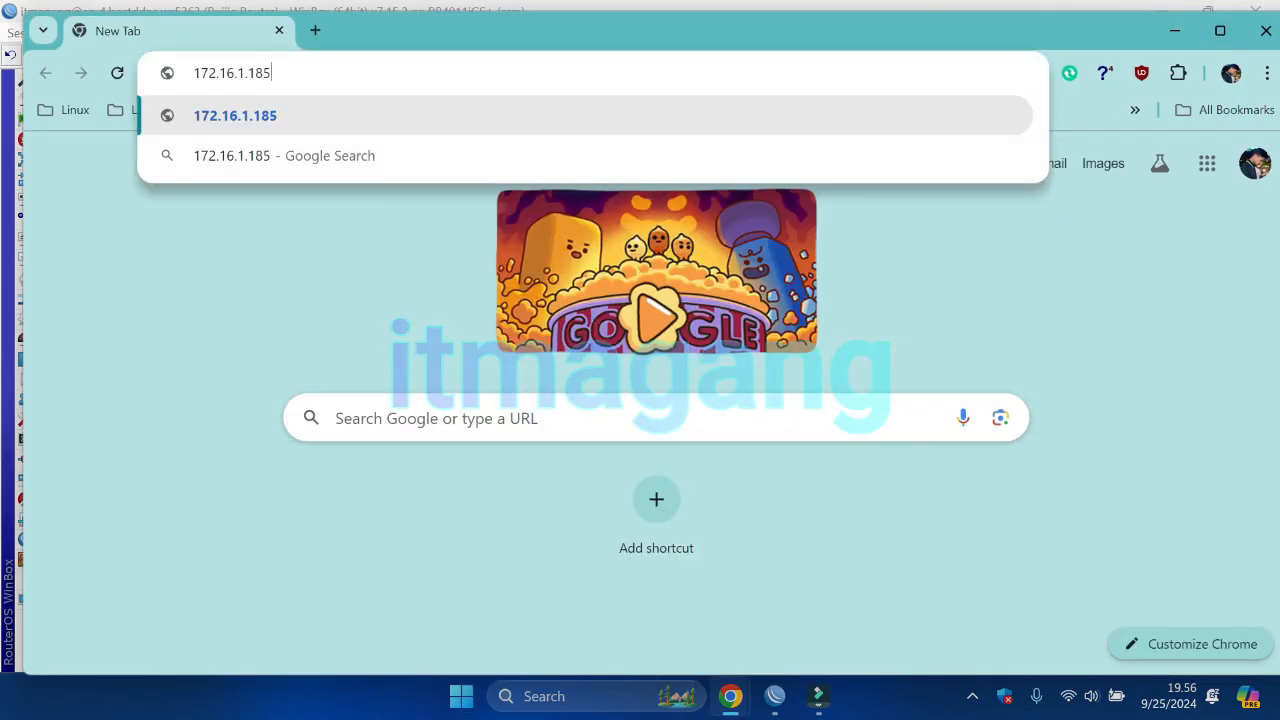
type(":8080")
key("Return")
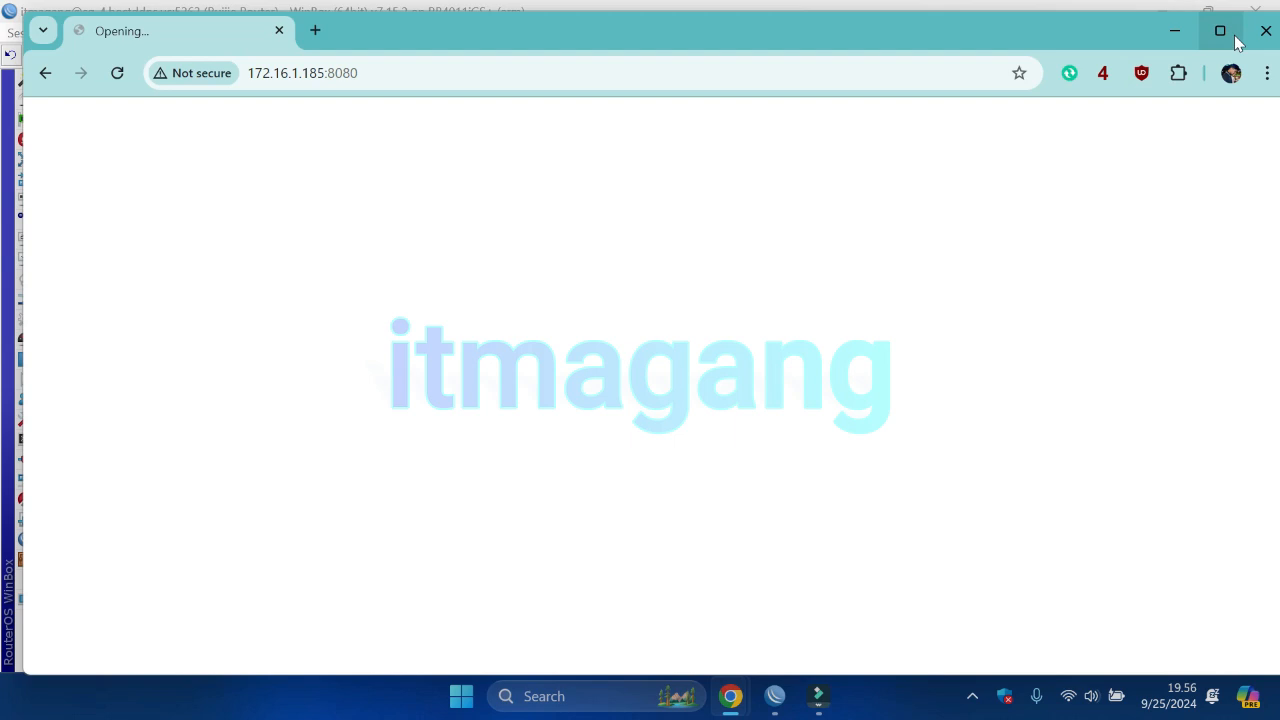
left_click(1220, 30)
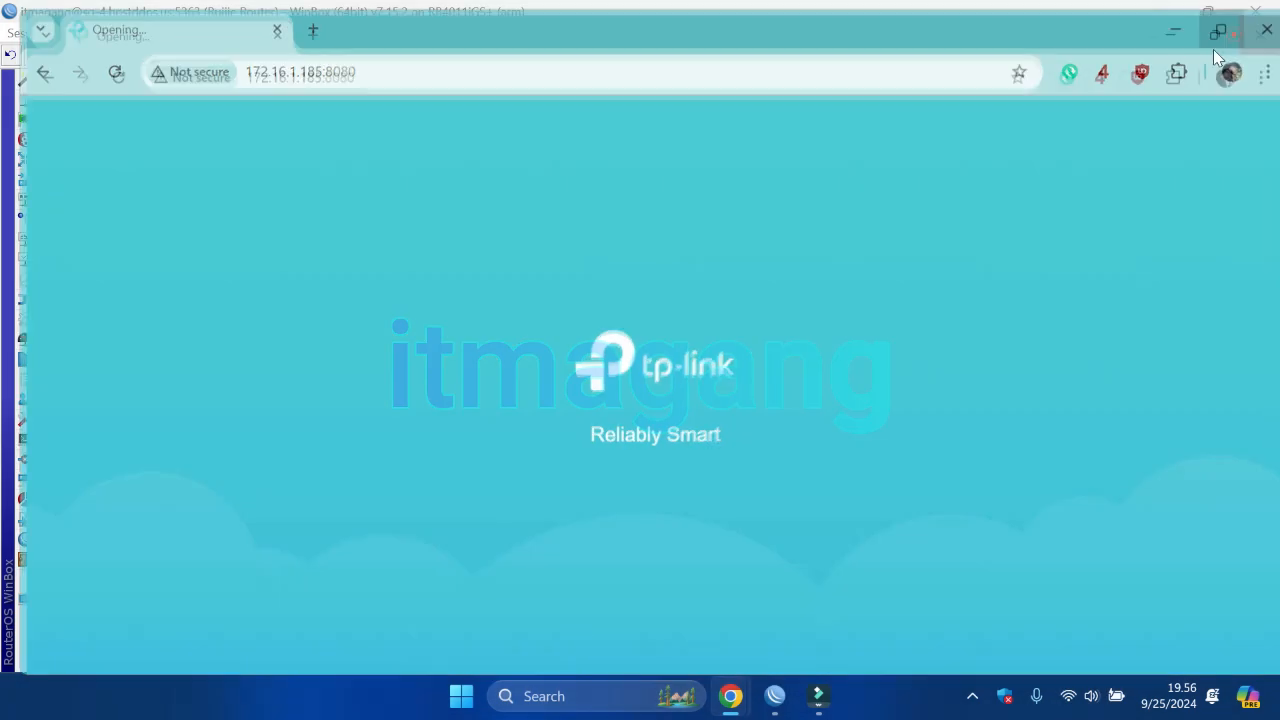
left_click(357, 63)
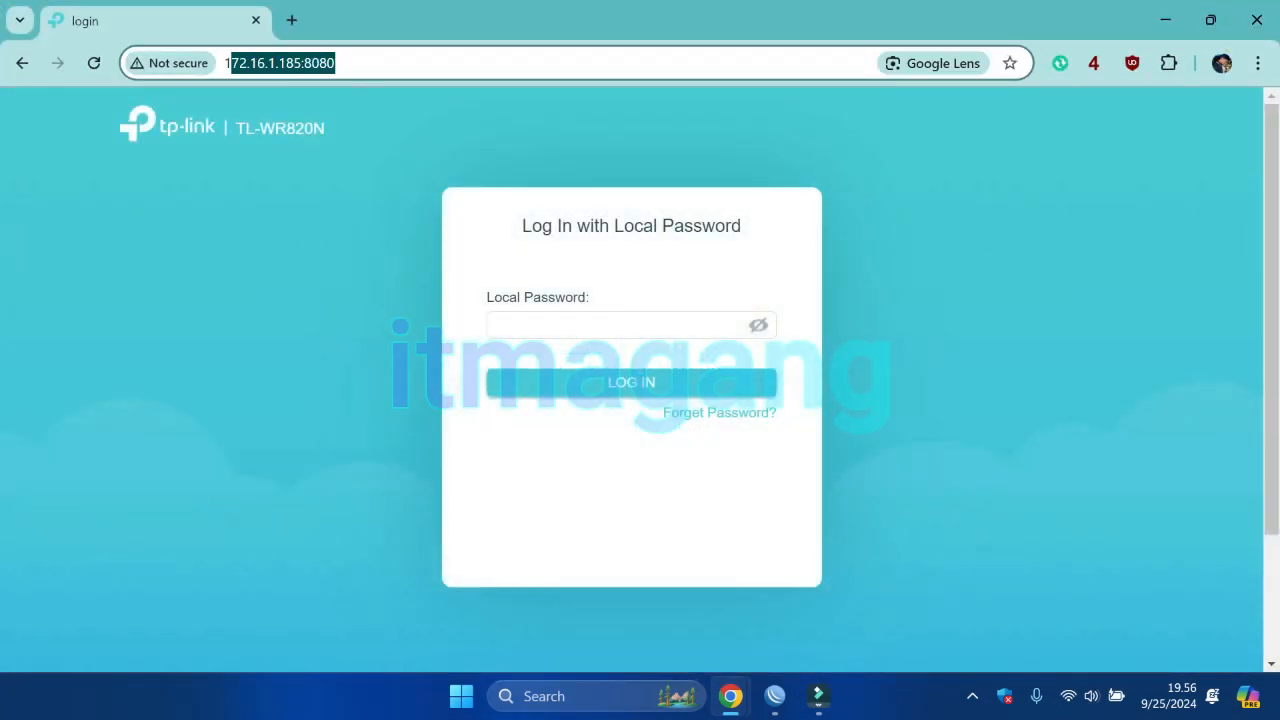
left_click_drag(357, 63, 224, 66)
Log in to the TP-Link router with the local password and decline saving it in the browser.
left_click(618, 331)
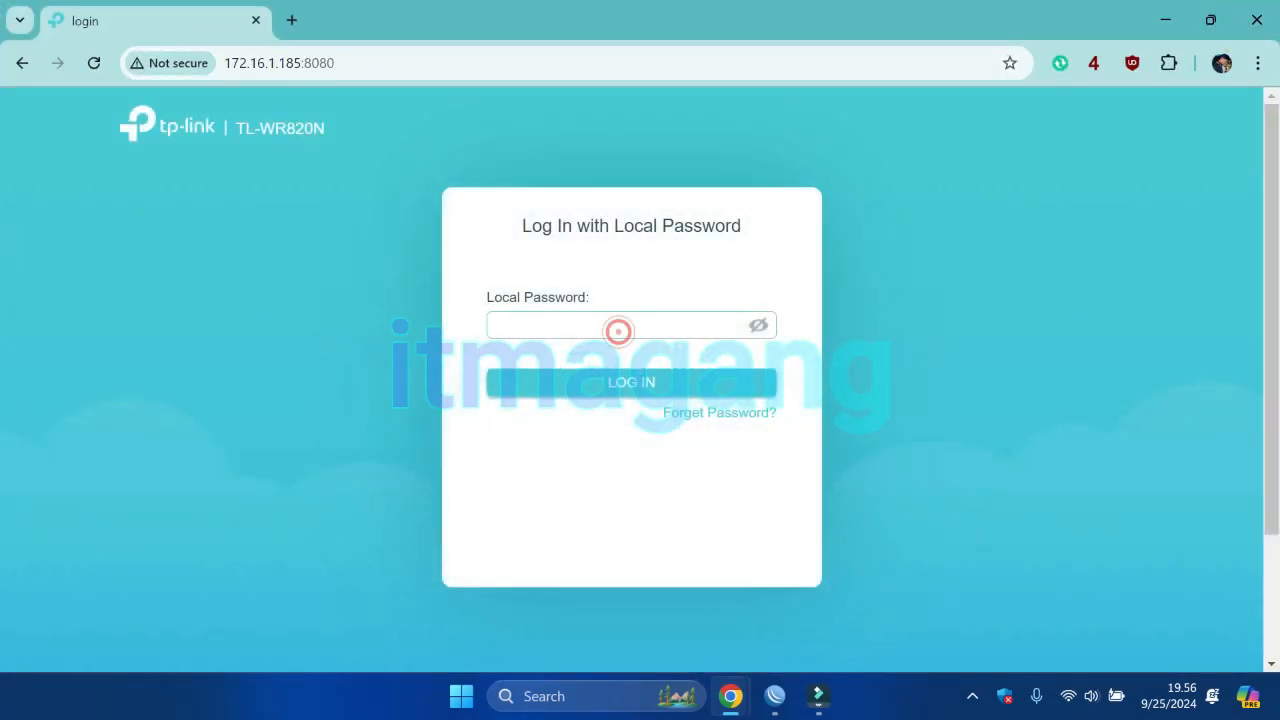
type("•")
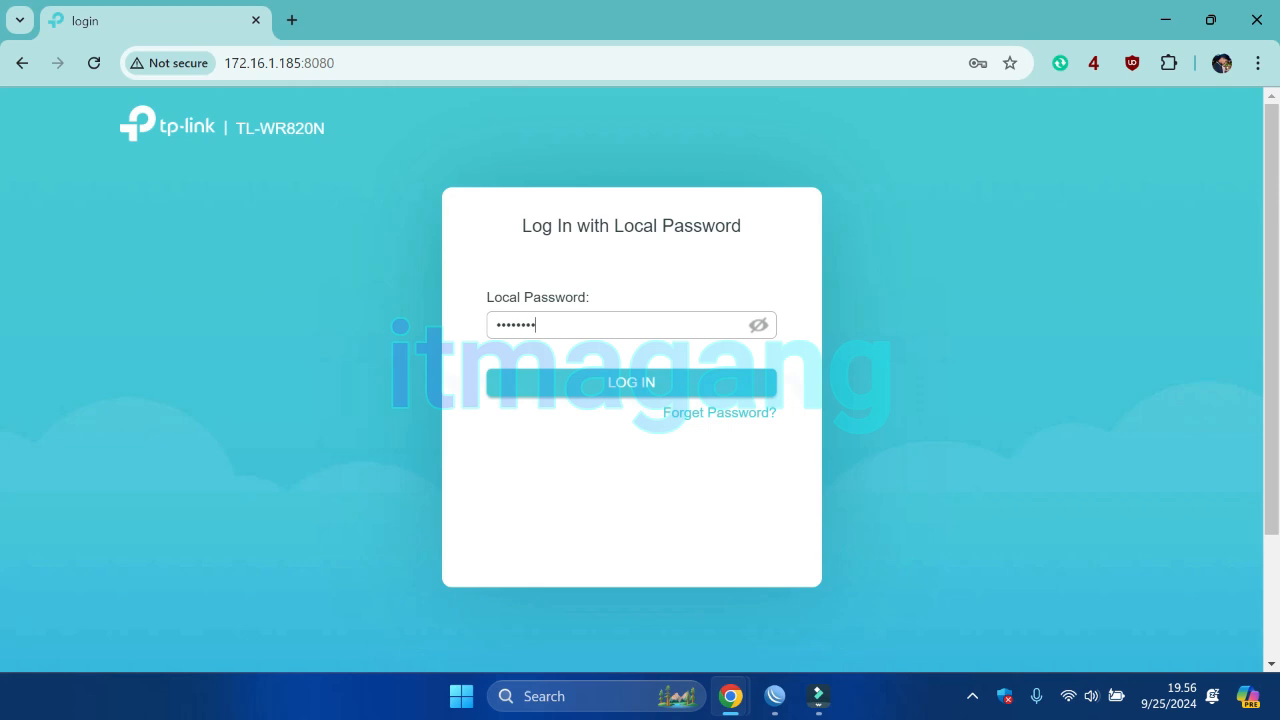
key("Return")
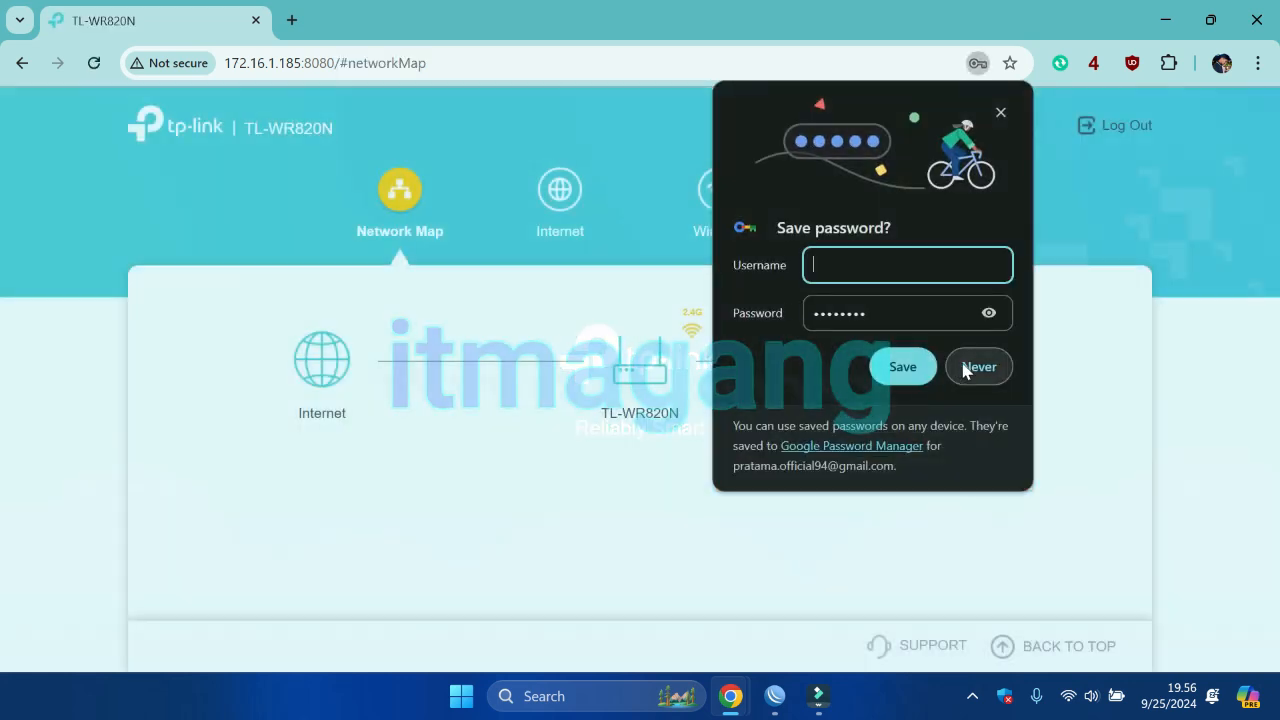
left_click(977, 366)
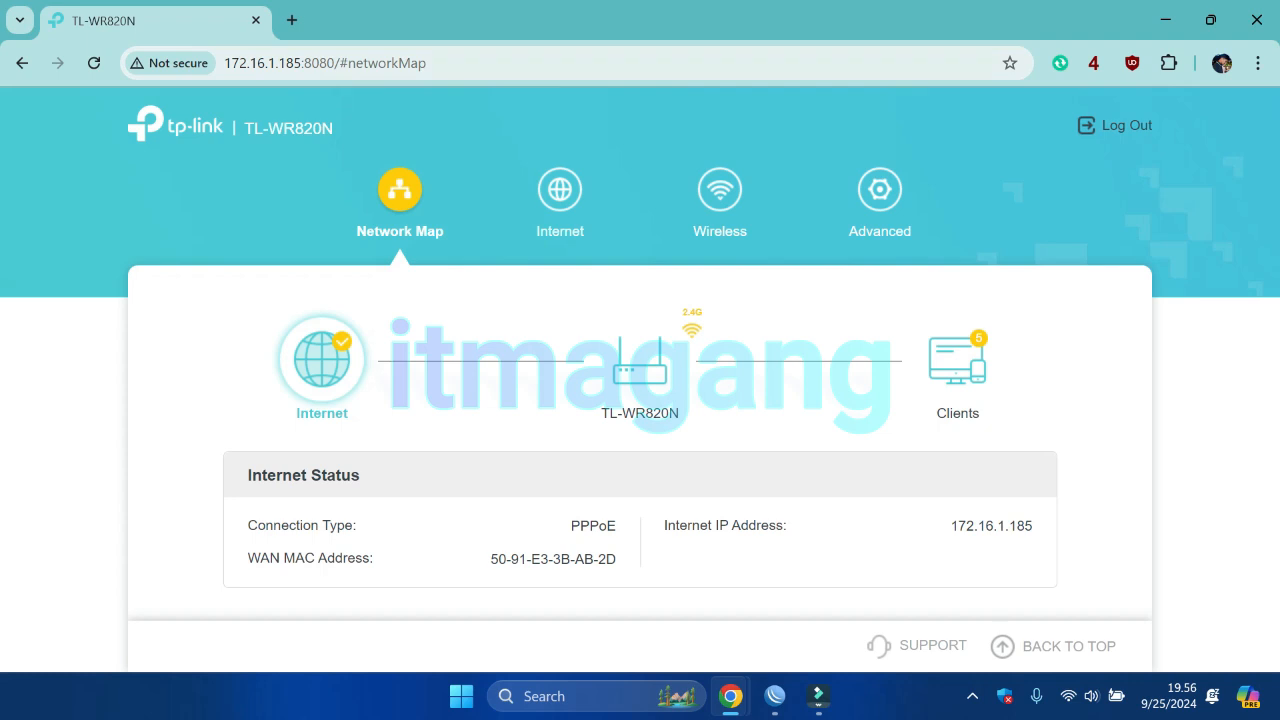
Check the port in the router's web address and open the advanced system administration settings at the Remote Management section.
double_click(318, 63)
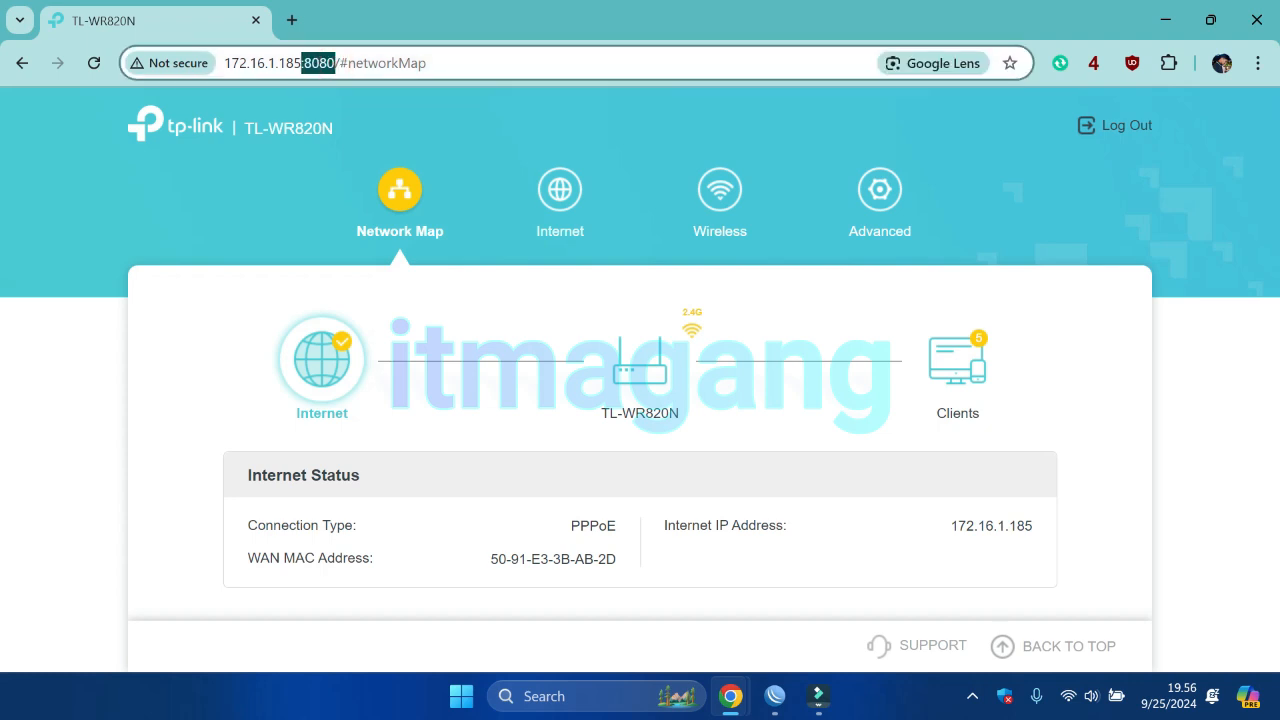
left_click(900, 236)
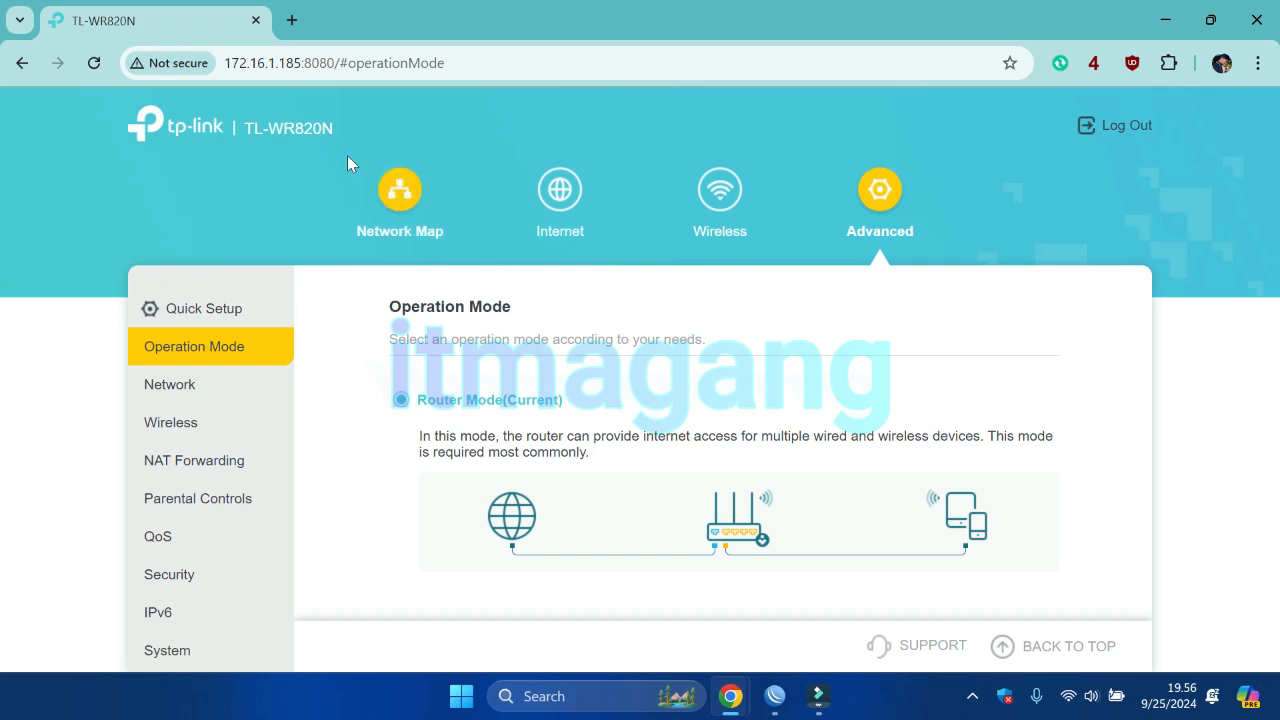
scroll(264, 448, "down", 1)
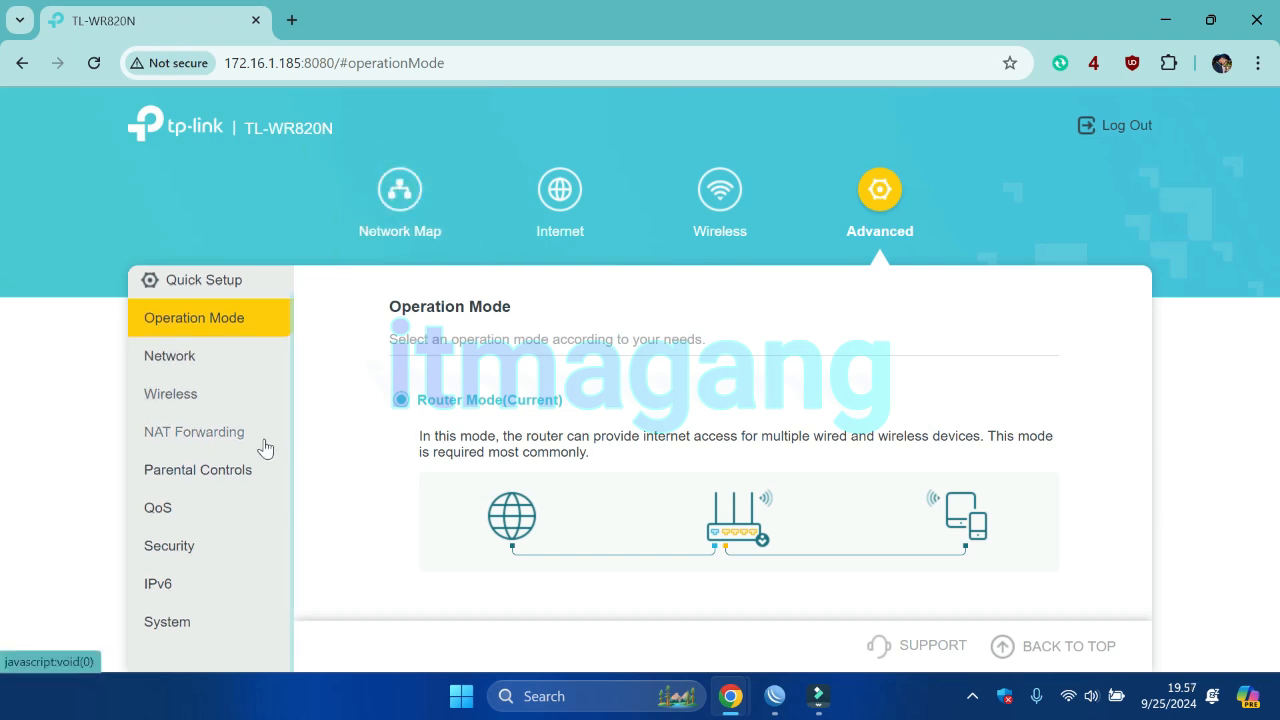
scroll(264, 448, "up", 1)
left_click(877, 187)
scroll(240, 463, "down", 1)
left_click(200, 557)
scroll(250, 583, "down", 1)
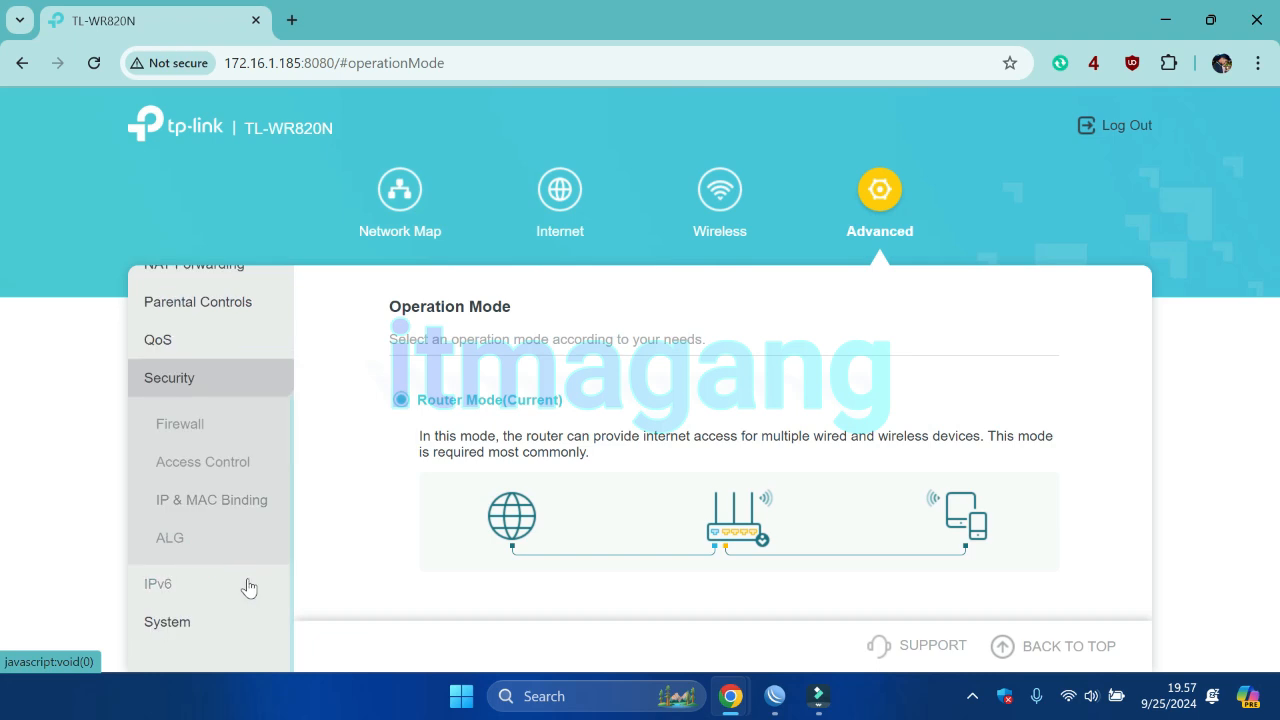
left_click(175, 621)
scroll(370, 523, "down", 1)
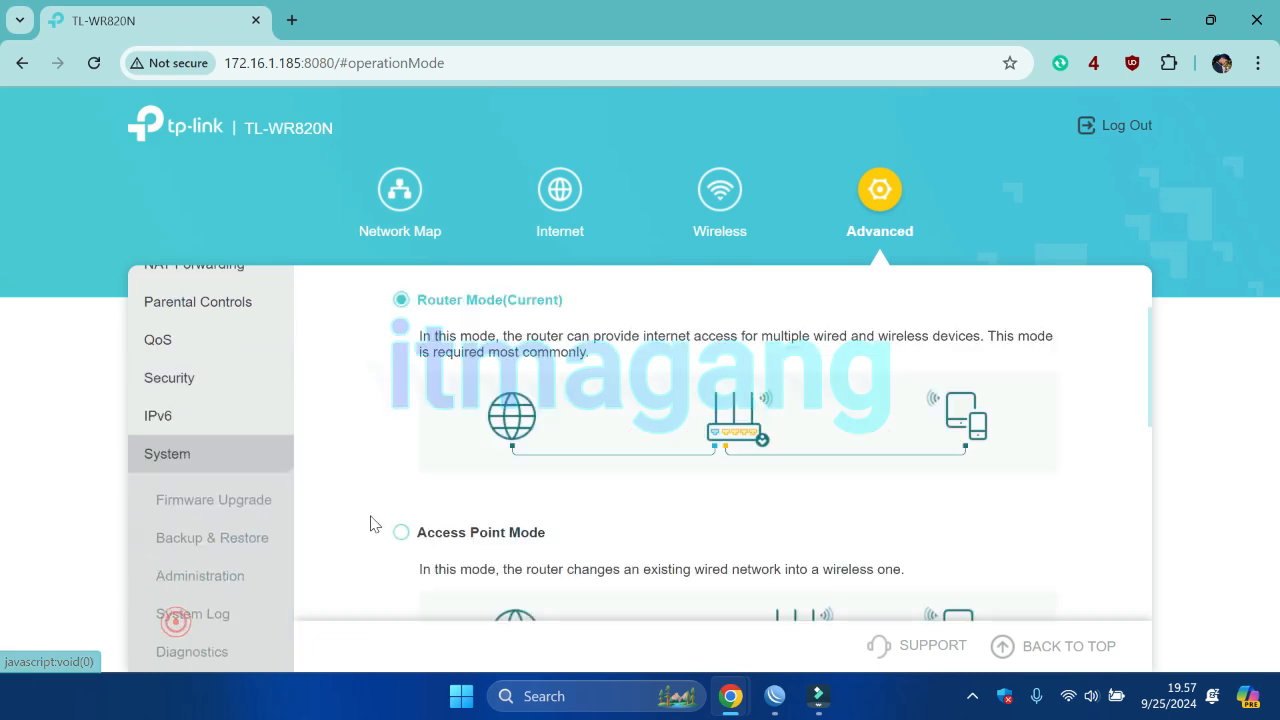
left_click(222, 575)
scroll(812, 438, "down", 2)
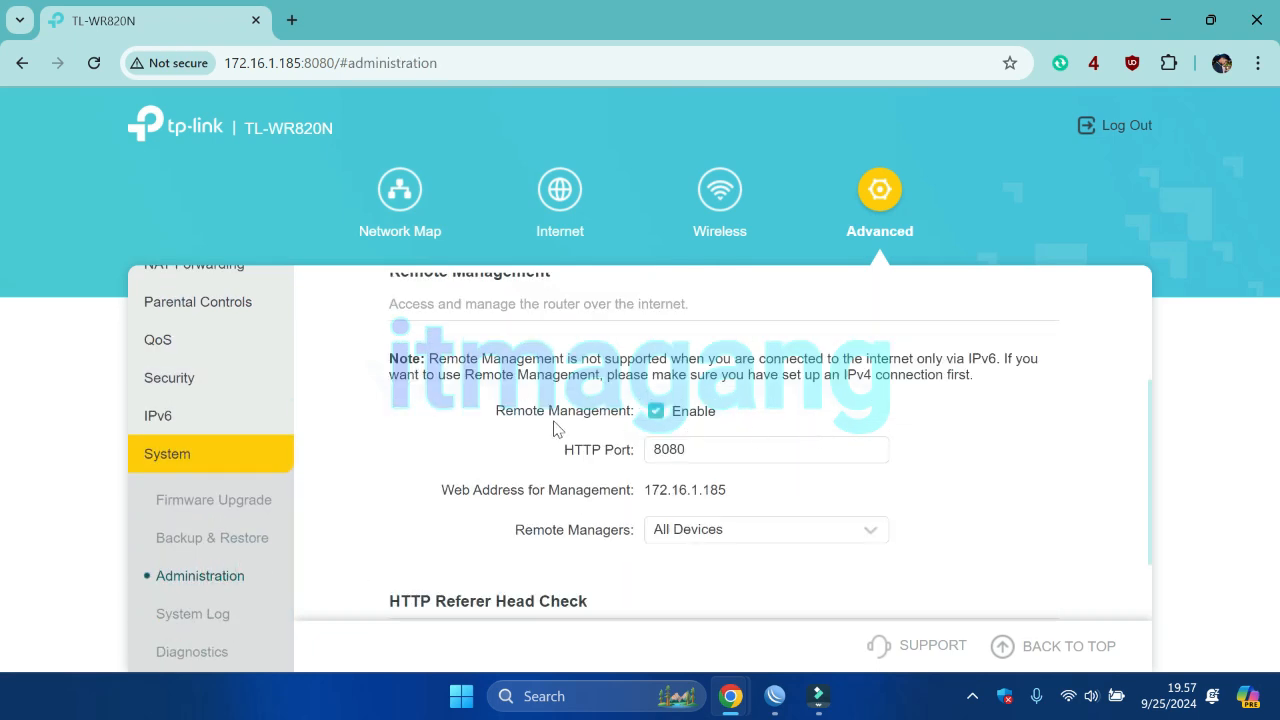
Check the Remote Management option and its HTTP port on the TP-Link administration page.
left_click_drag(492, 416, 642, 420)
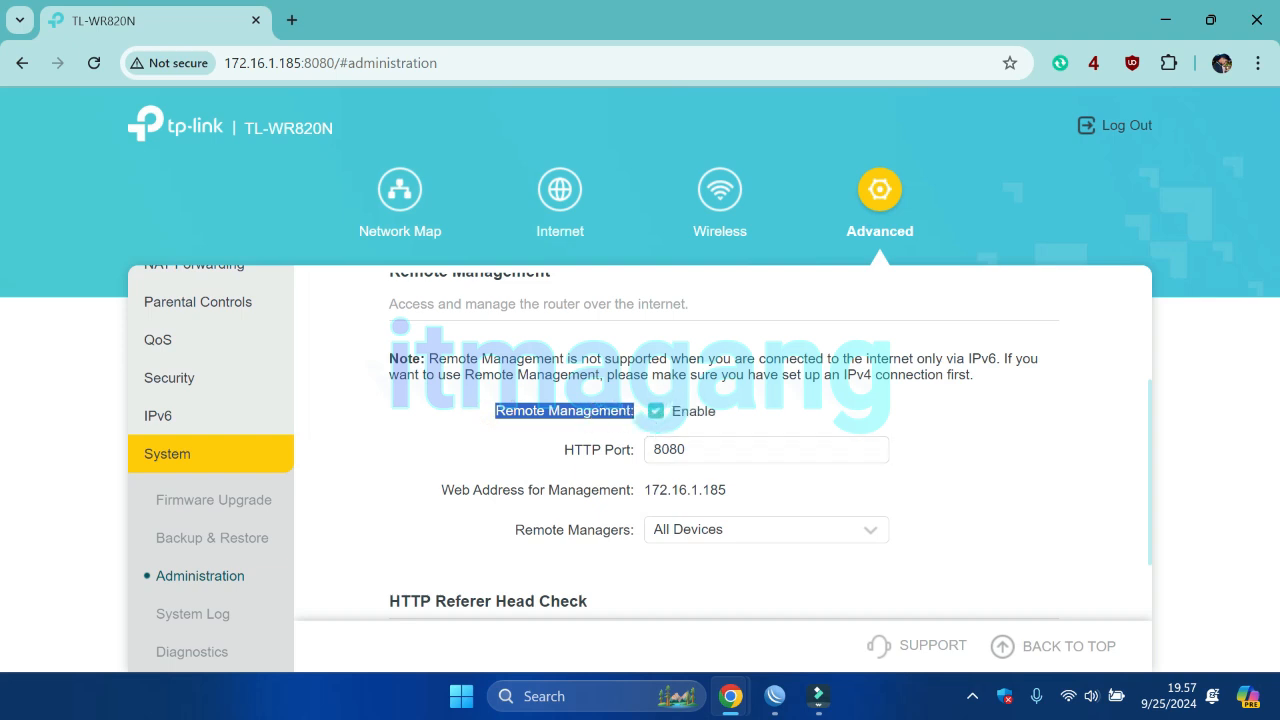
left_click(710, 449)
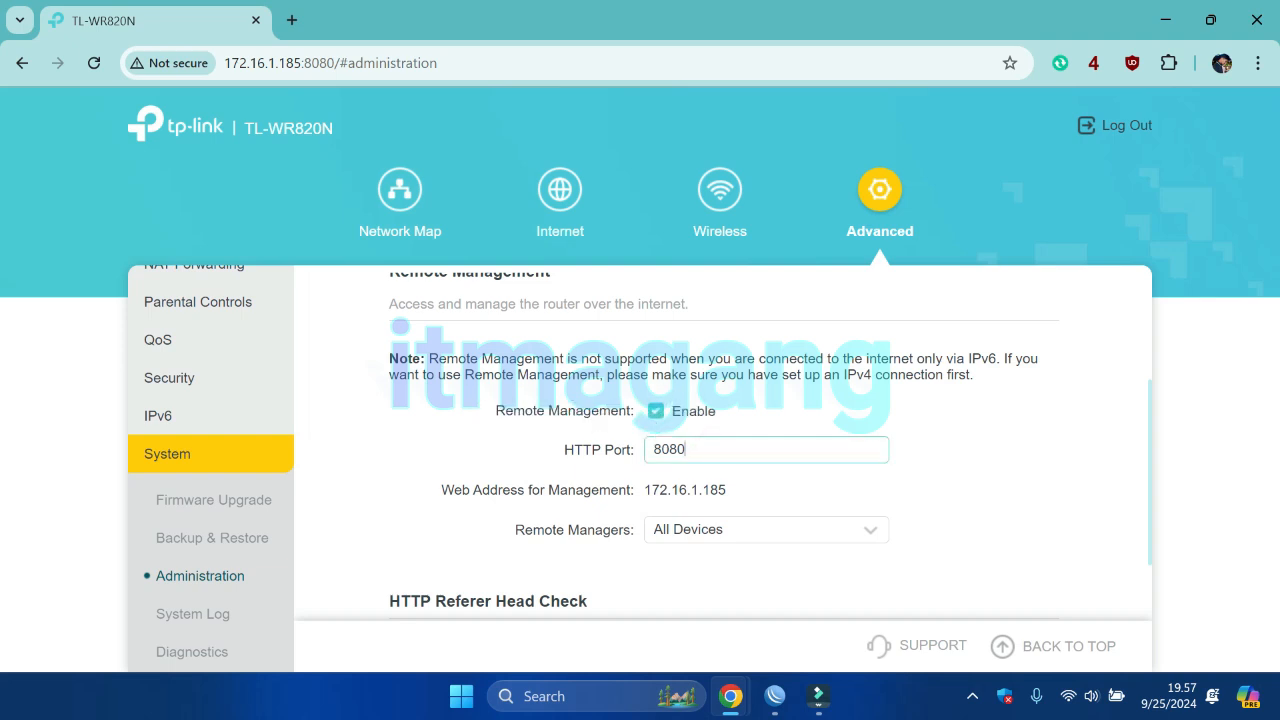
mouse_move(653, 449)
left_mouse_down()
mouse_move(669, 449)
mouse_move(650, 449)
left_mouse_up()
left_click(686, 449)
left_click_drag(669, 449, 650, 449)
Switch between WinBox and Chrome to compare the NAT rule's forwarding port with the router's HTTP port.
left_click(775, 696)
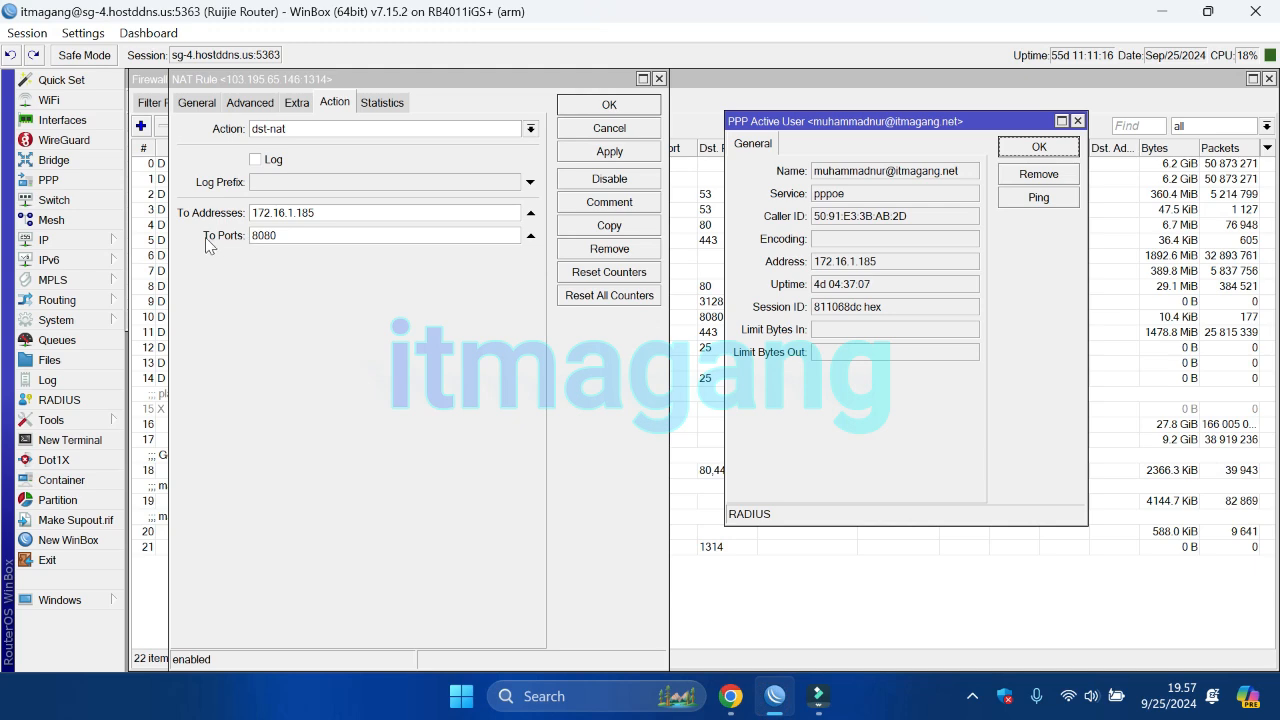
left_click(206, 240)
left_click(275, 238)
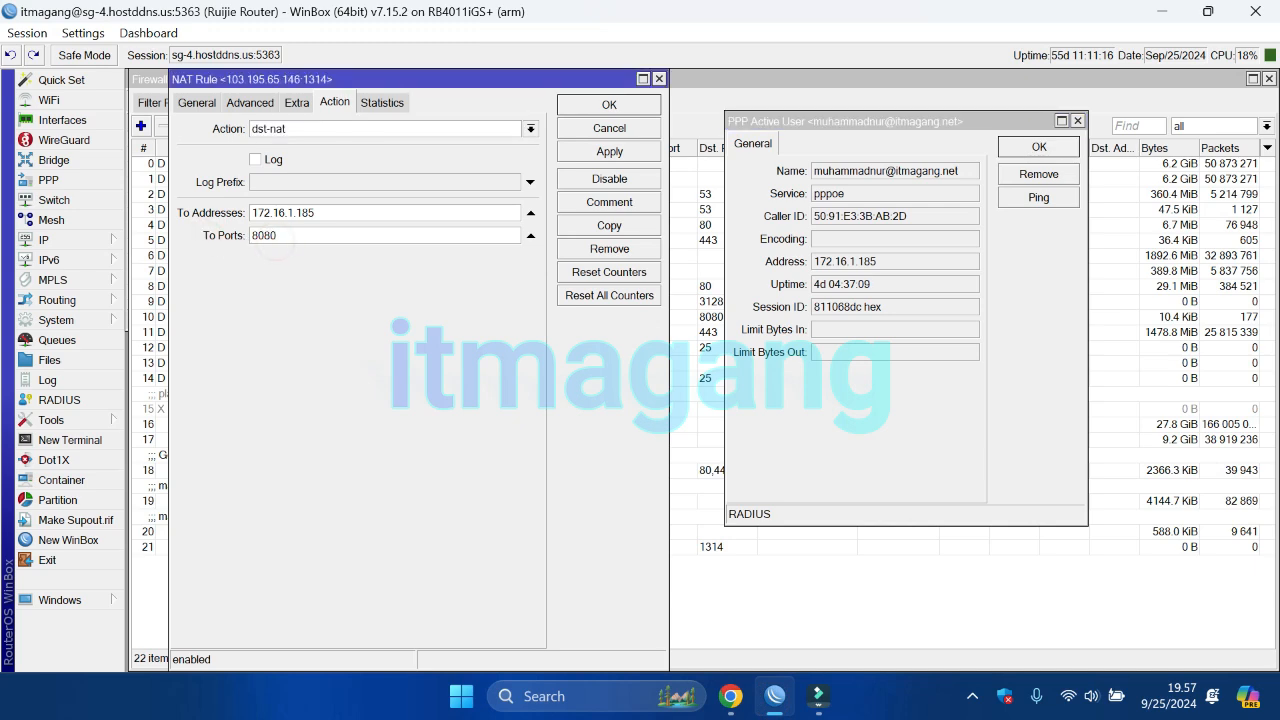
left_click(776, 700)
left_click(700, 452)
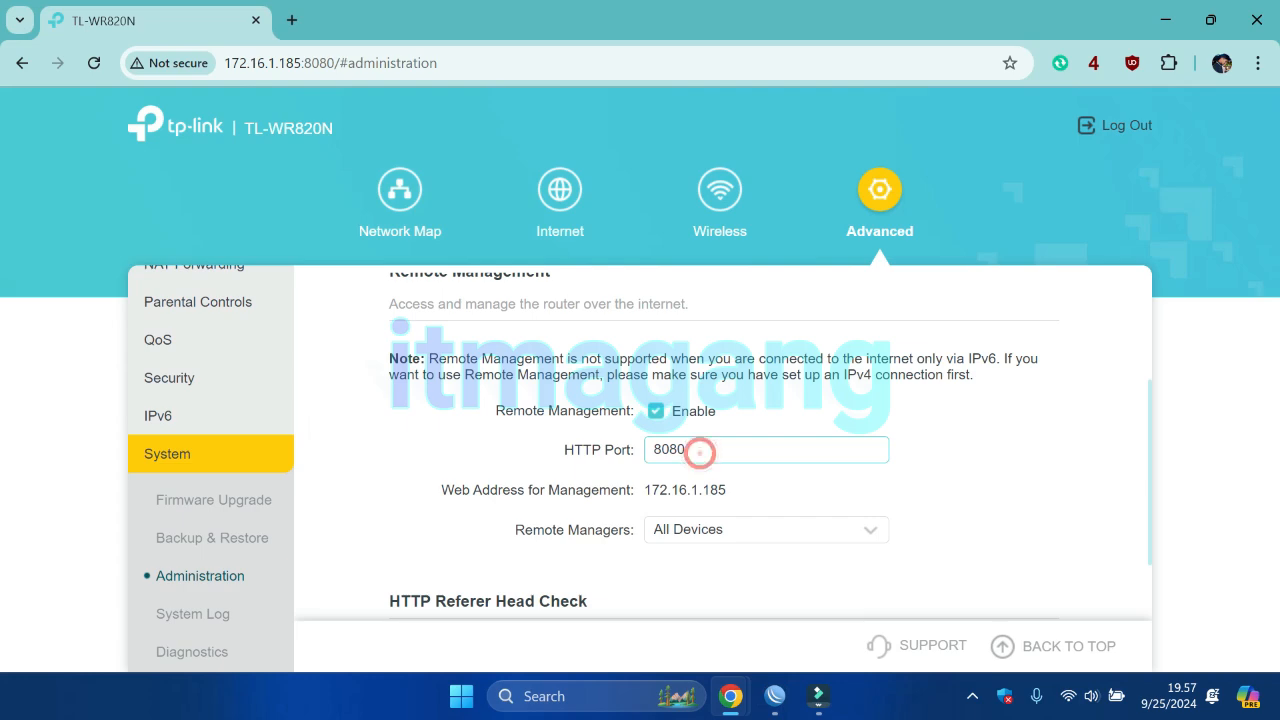
scroll(700, 452, "up", 1)
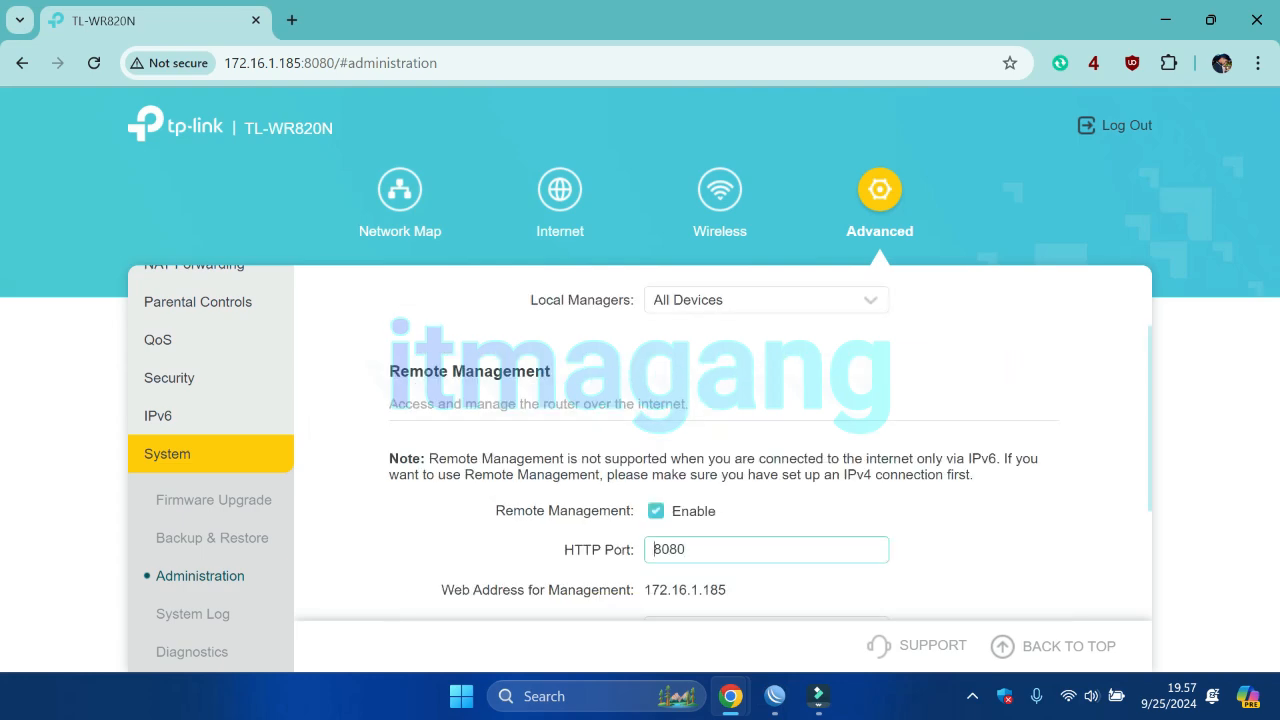
double_click(660, 549)
key("alt+Tab")
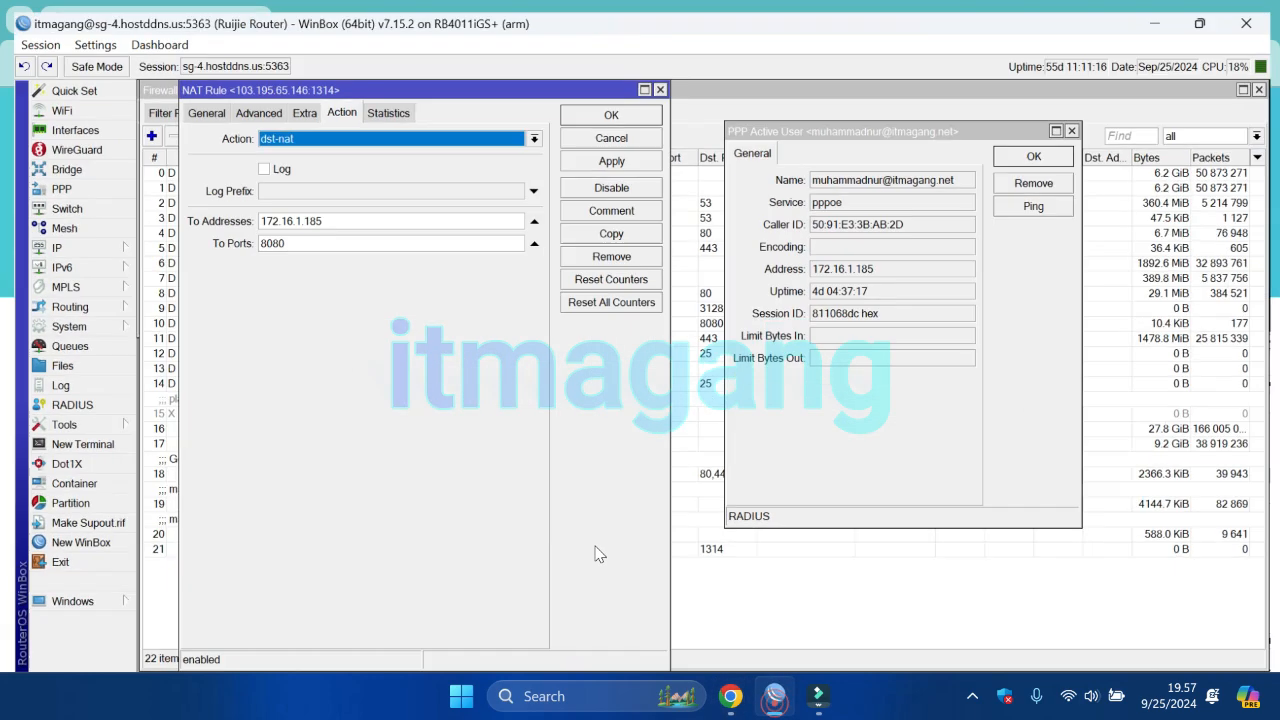
left_click(286, 236)
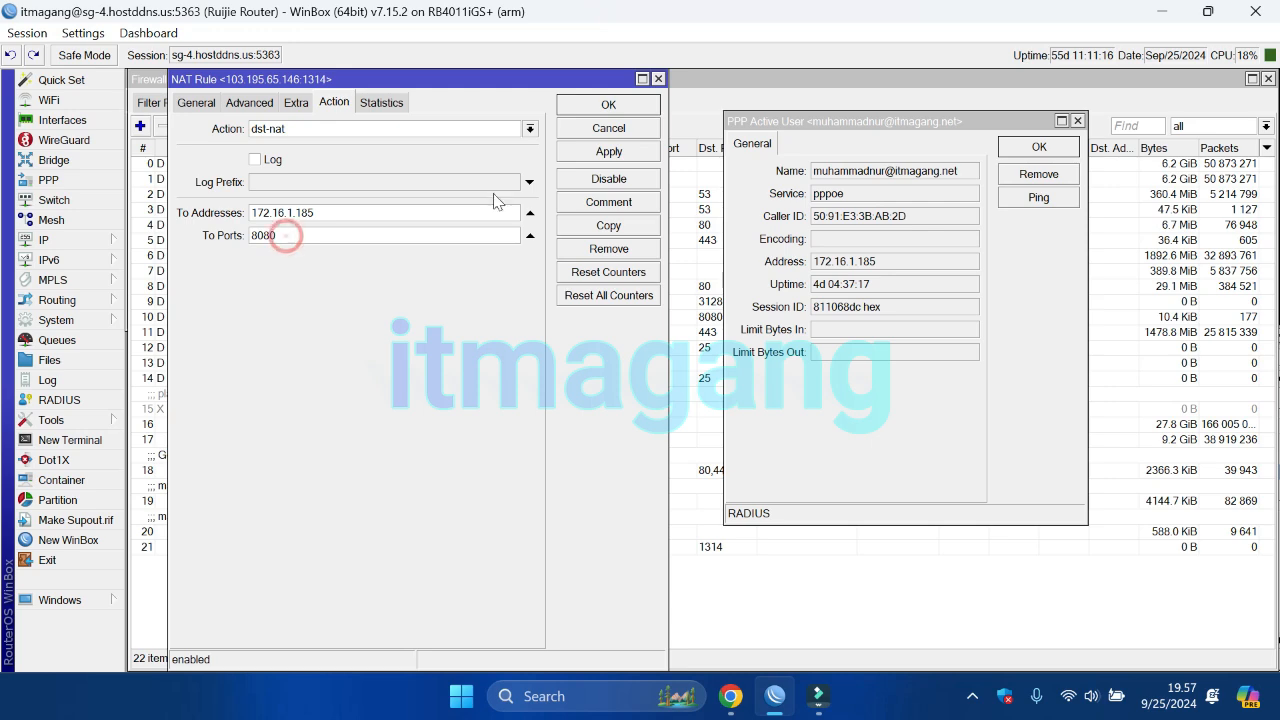
left_click(776, 697)
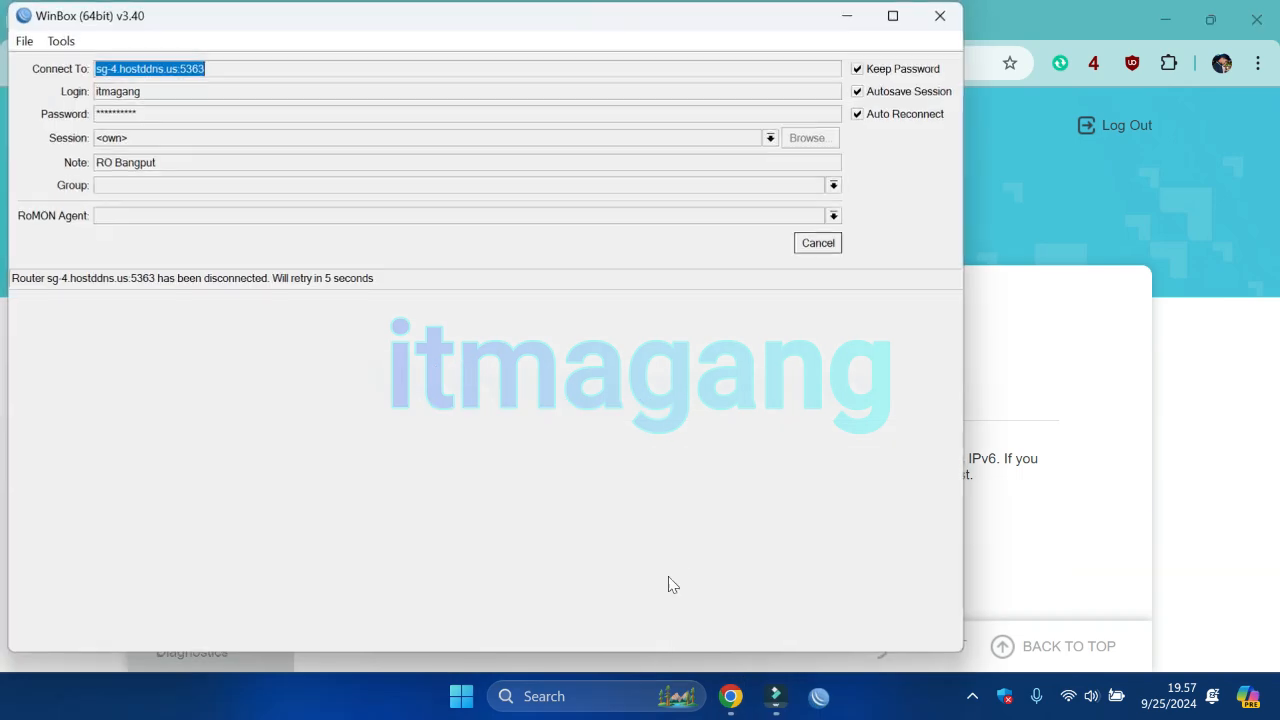
Minimize the WinBox connection window and review the router's remaining Remote Management settings.
left_click(842, 20)
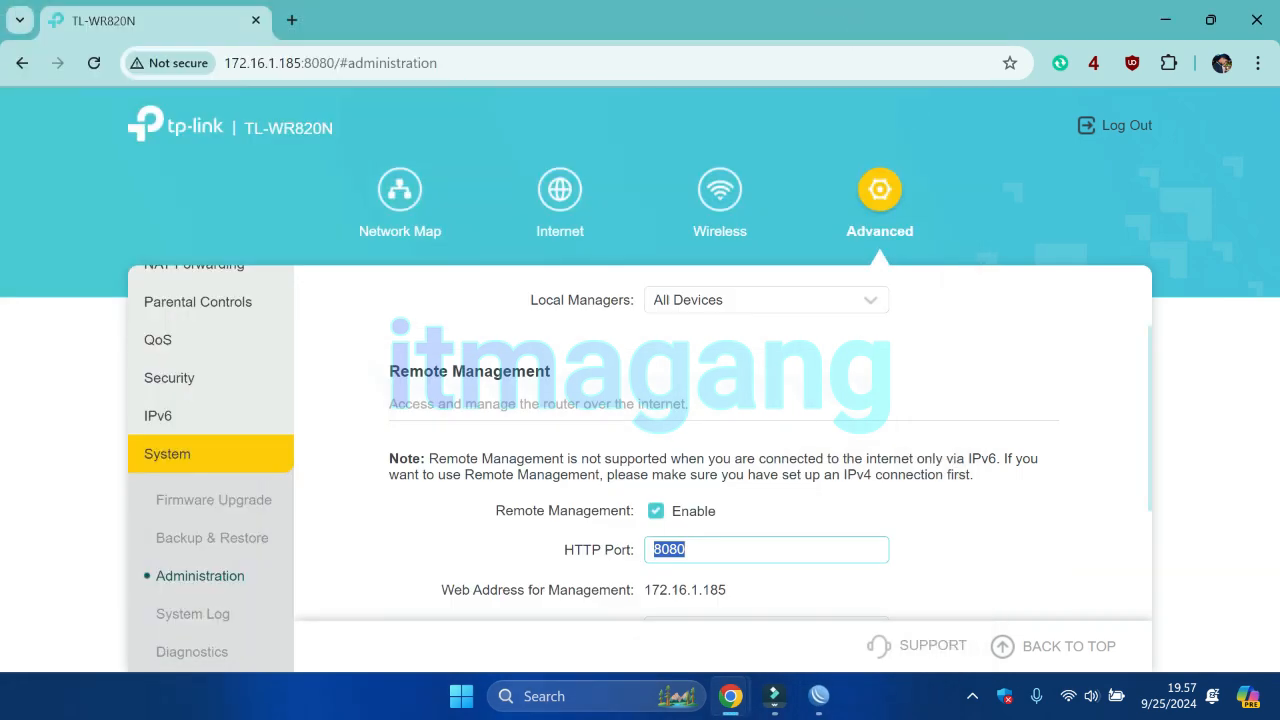
left_click(694, 549)
scroll(691, 549, "down", 2)
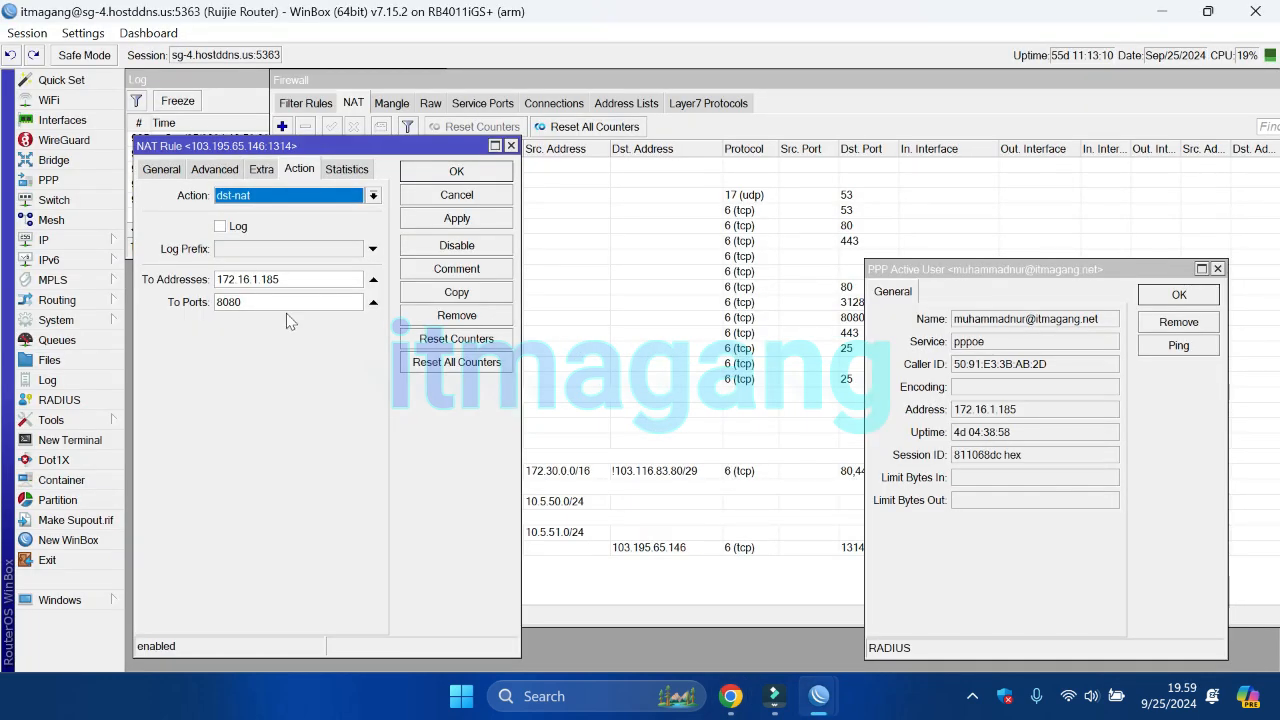
Apply the dst-nat rule with forwarding port 8080, select it in the NAT list and reposition the Firewall window.
left_click(276, 302)
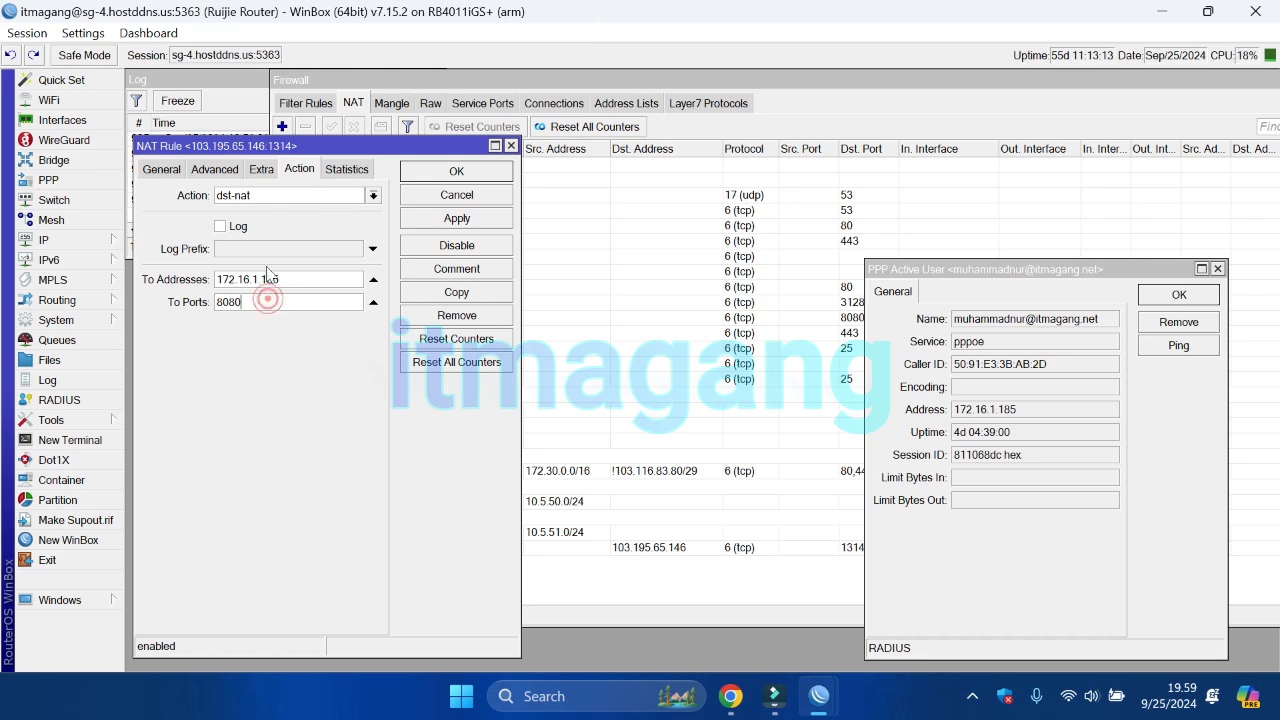
left_click(457, 219)
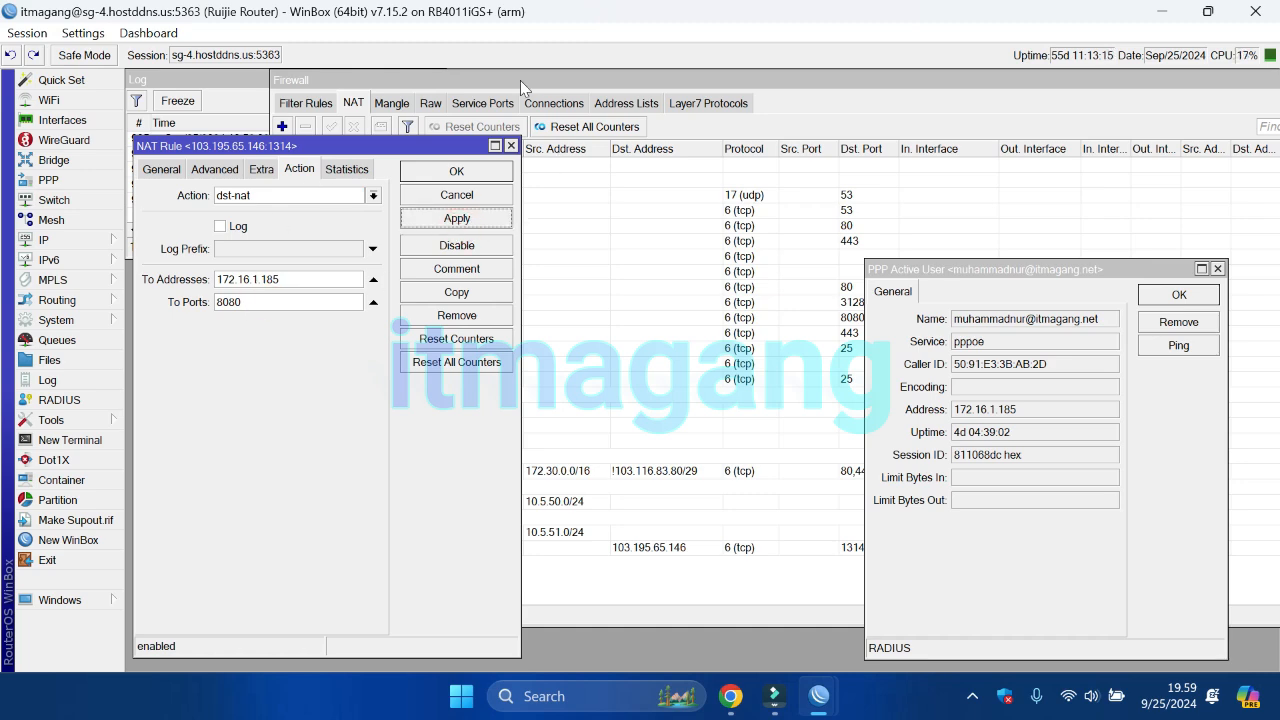
left_click(520, 80)
left_click(388, 548)
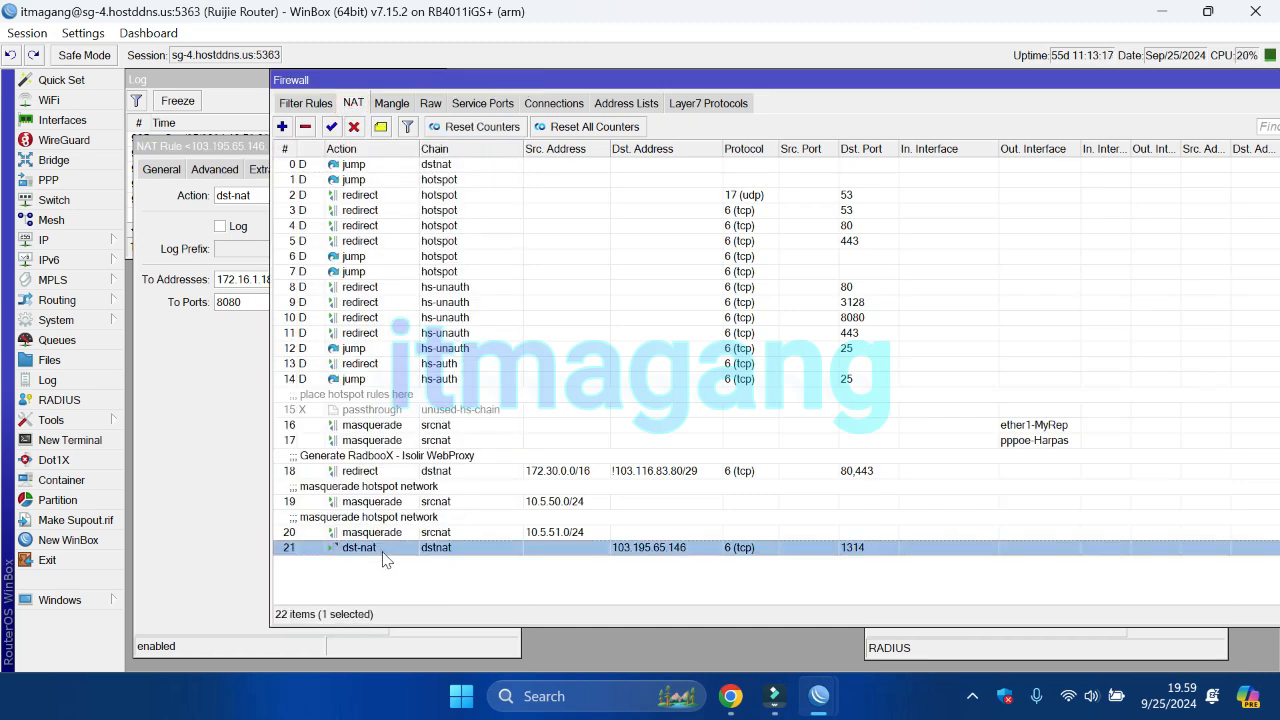
left_click_drag(671, 80, 541, 83)
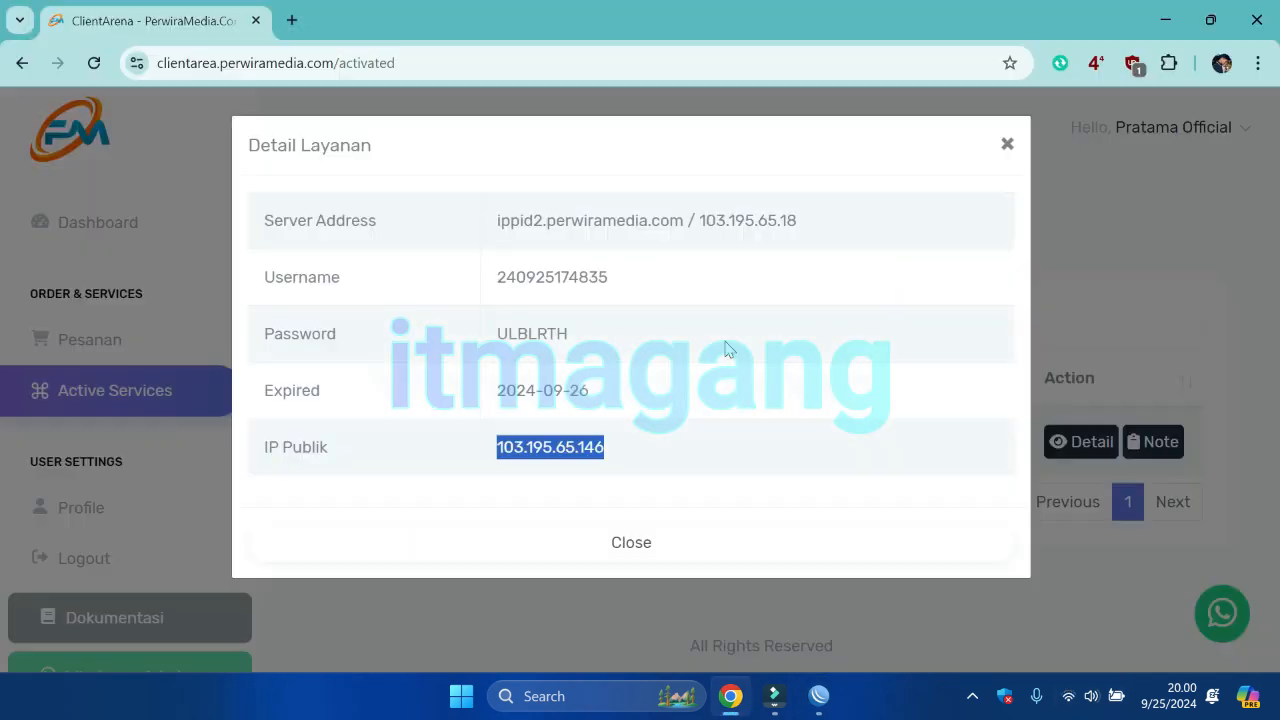
Copy the public IP address 103.195.65.146 from the service details in the ClientArea page.
left_click(728, 345)
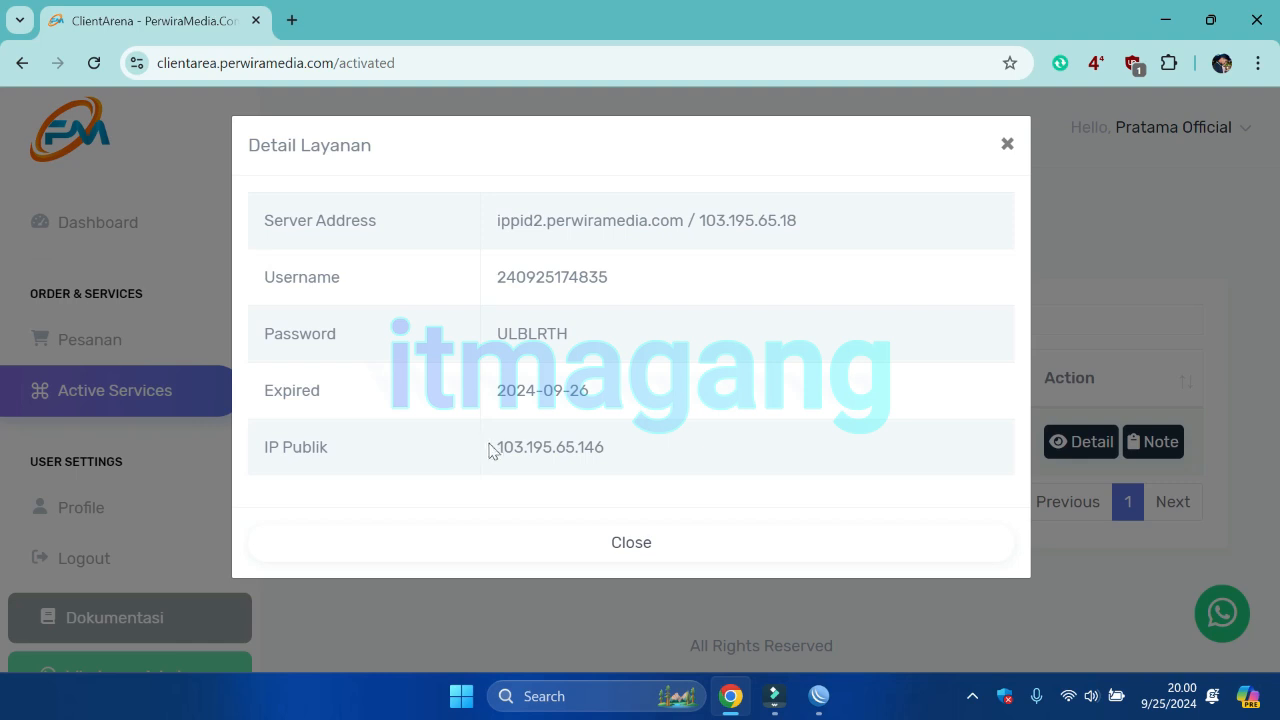
left_click_drag(490, 449, 606, 449)
right_click(578, 452)
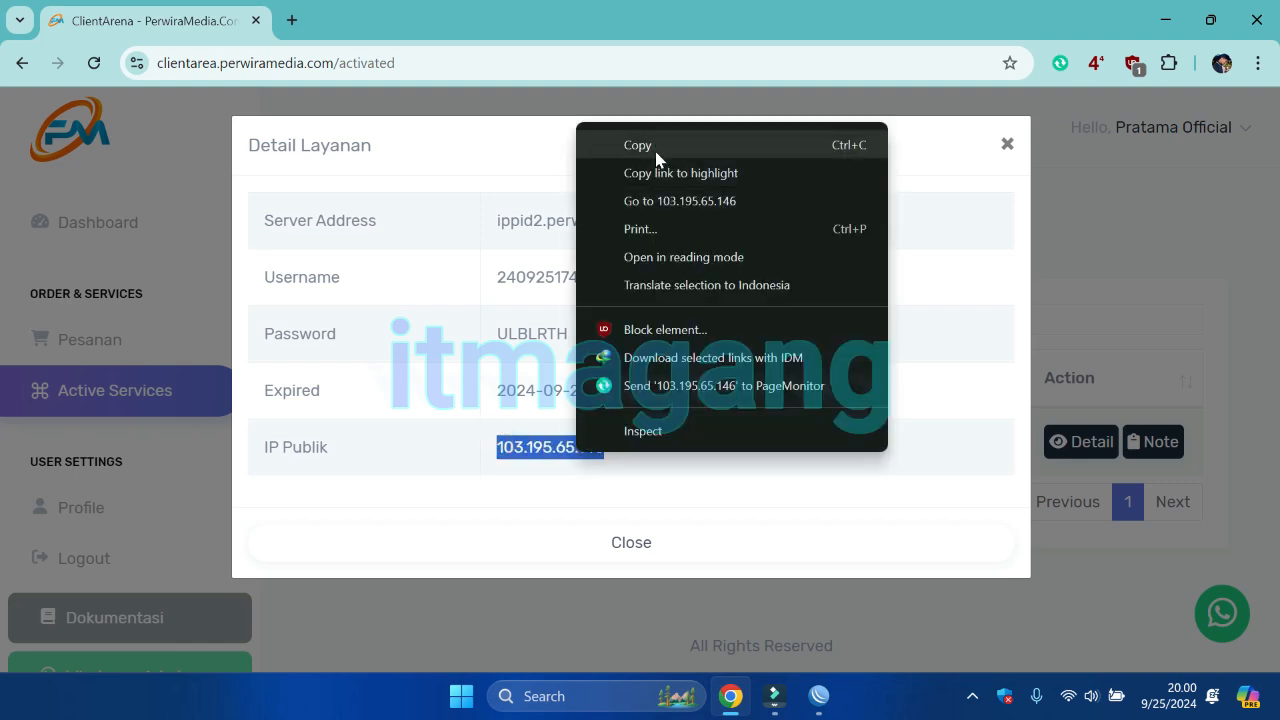
left_click(640, 146)
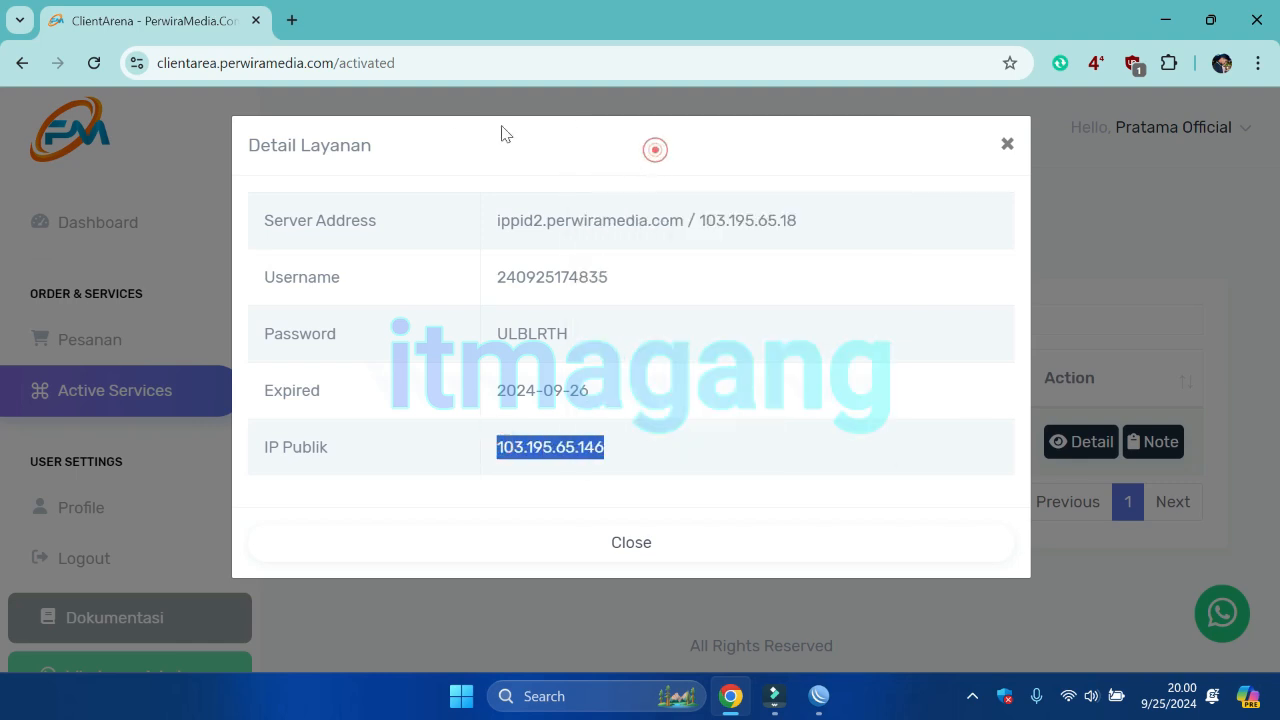
Load 103.195.65.146:1314 in a new browser tab.
left_click(291, 21)
key("ctrl+v")
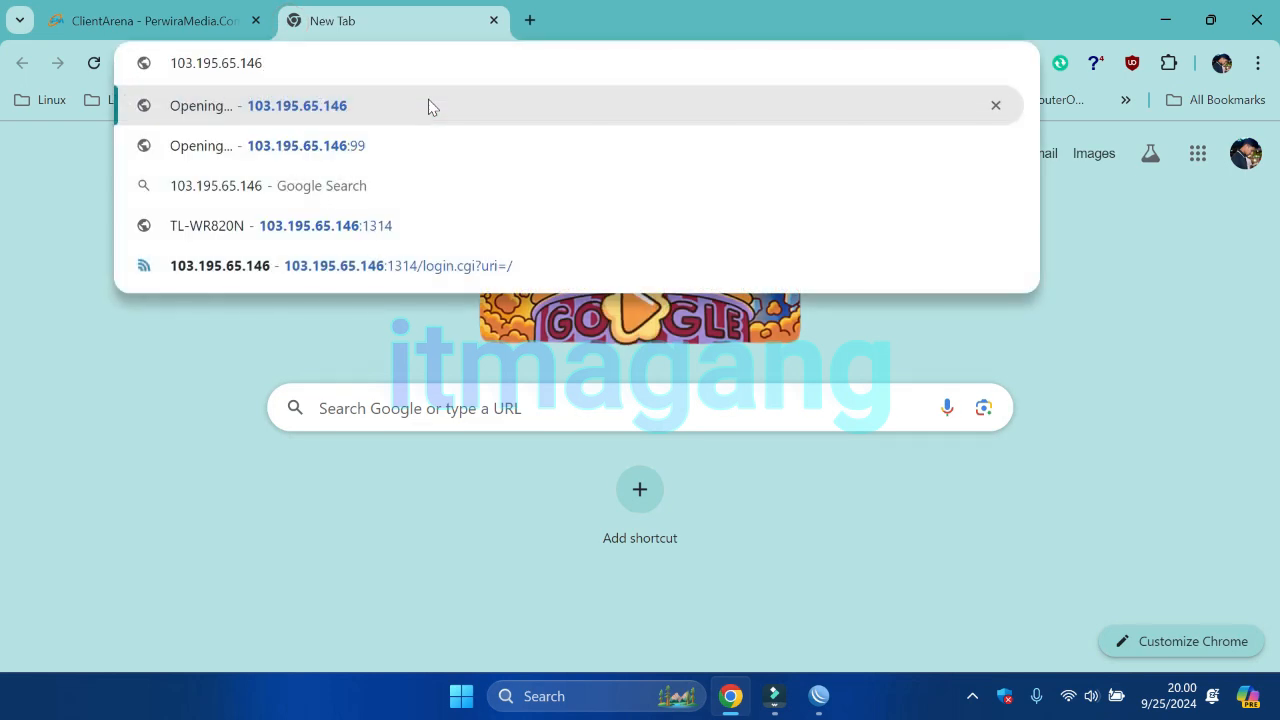
type(":131")
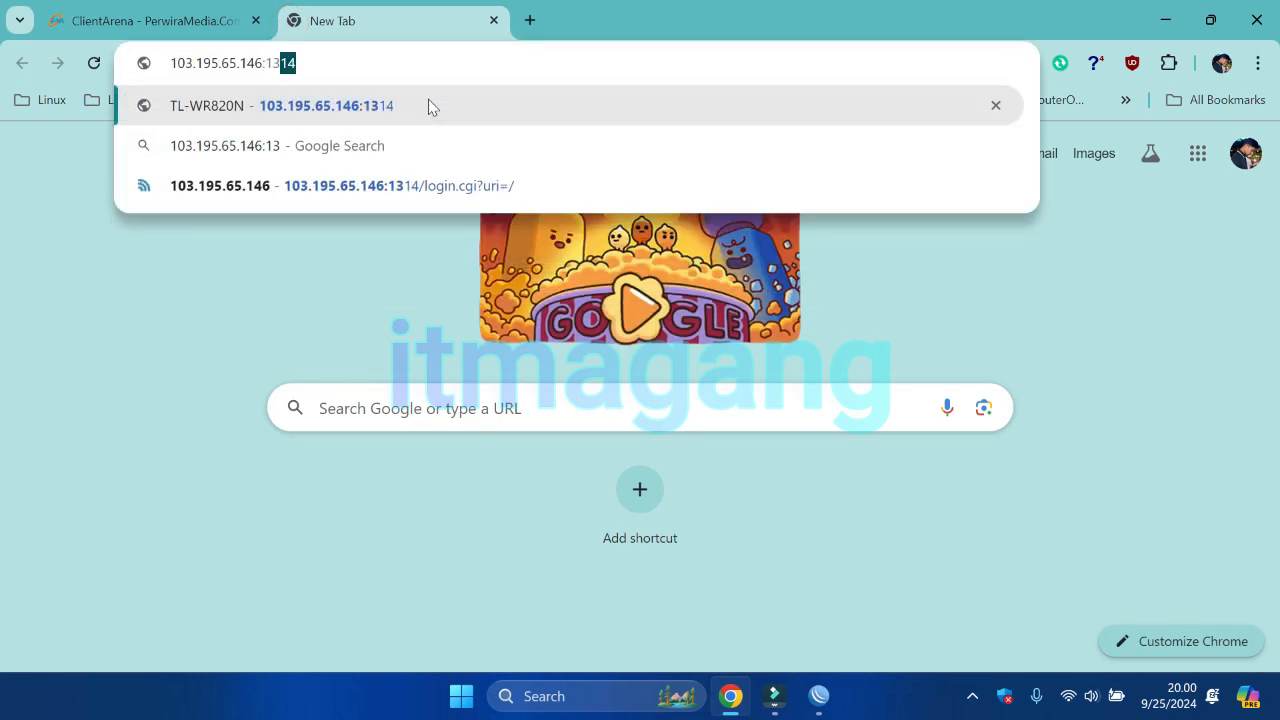
type("4")
key("Return")
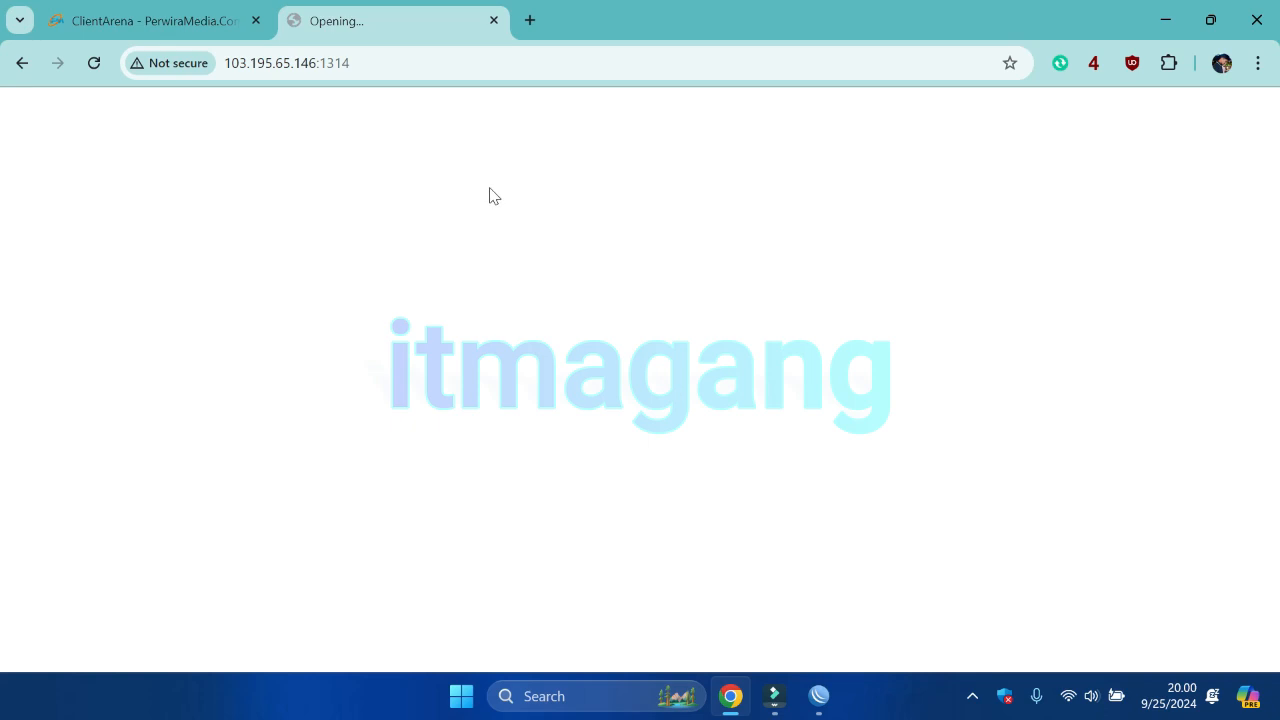
Switch to WinBox and check the byte and packet counters of the port 1314 dst-nat rule.
left_click(352, 70)
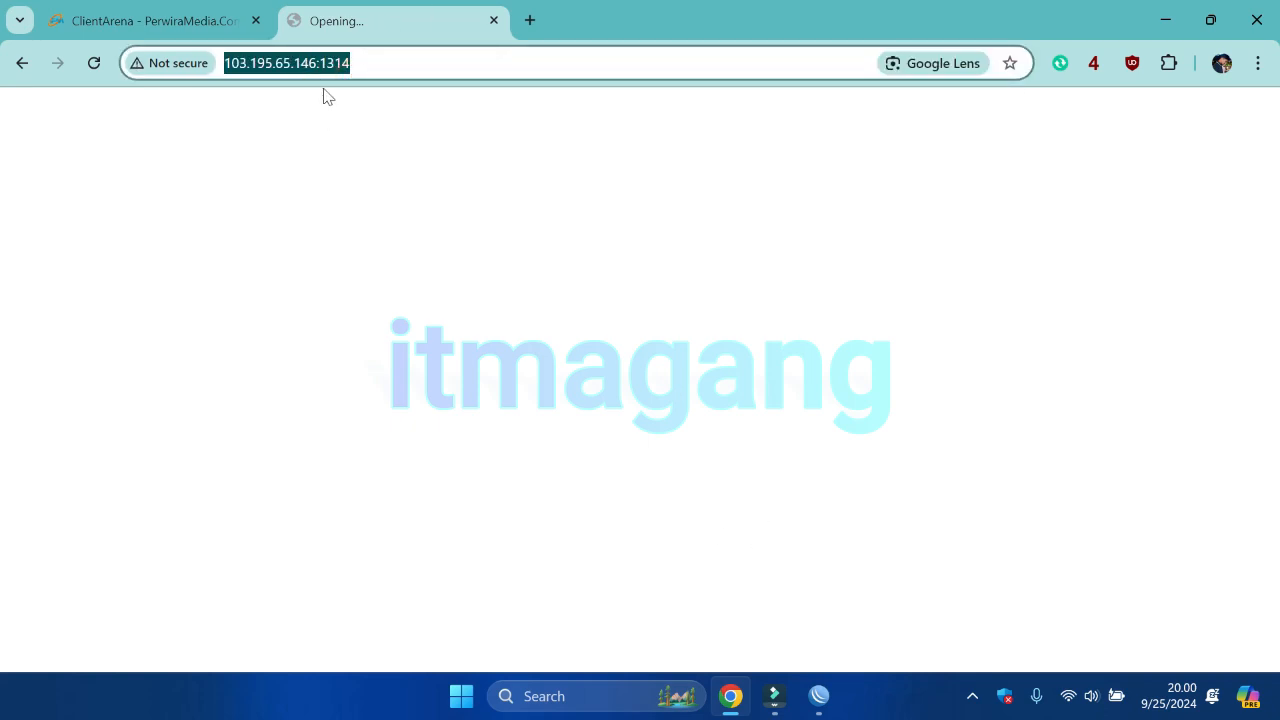
left_click(819, 696)
left_click(875, 610)
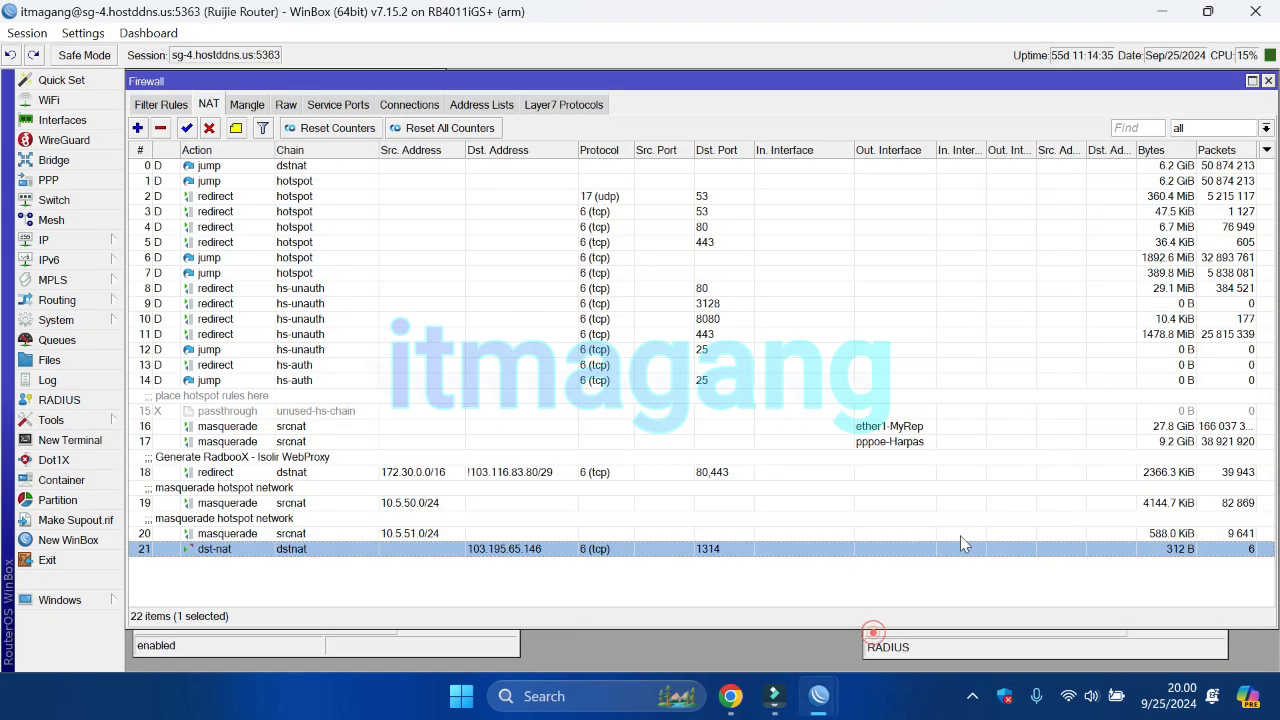
left_click(221, 556)
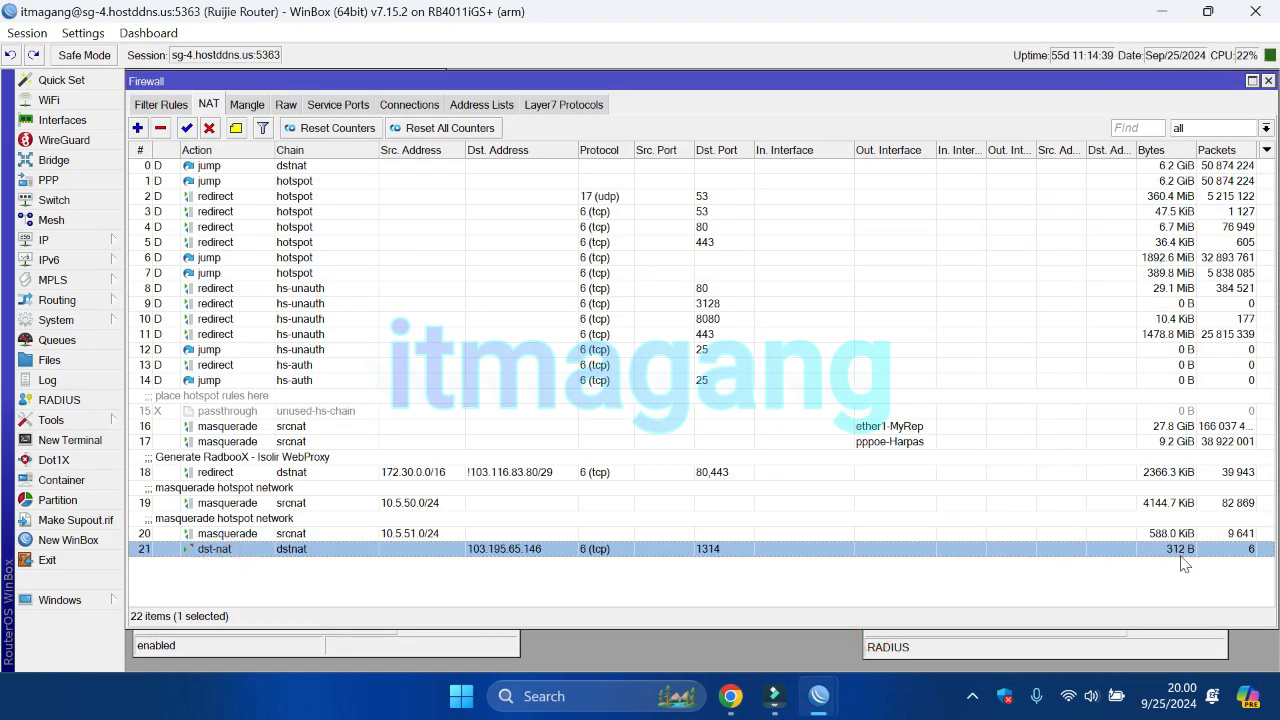
Reset the dst-nat rule's counters in WinBox and reload the public IP page in Chrome.
left_click(330, 130)
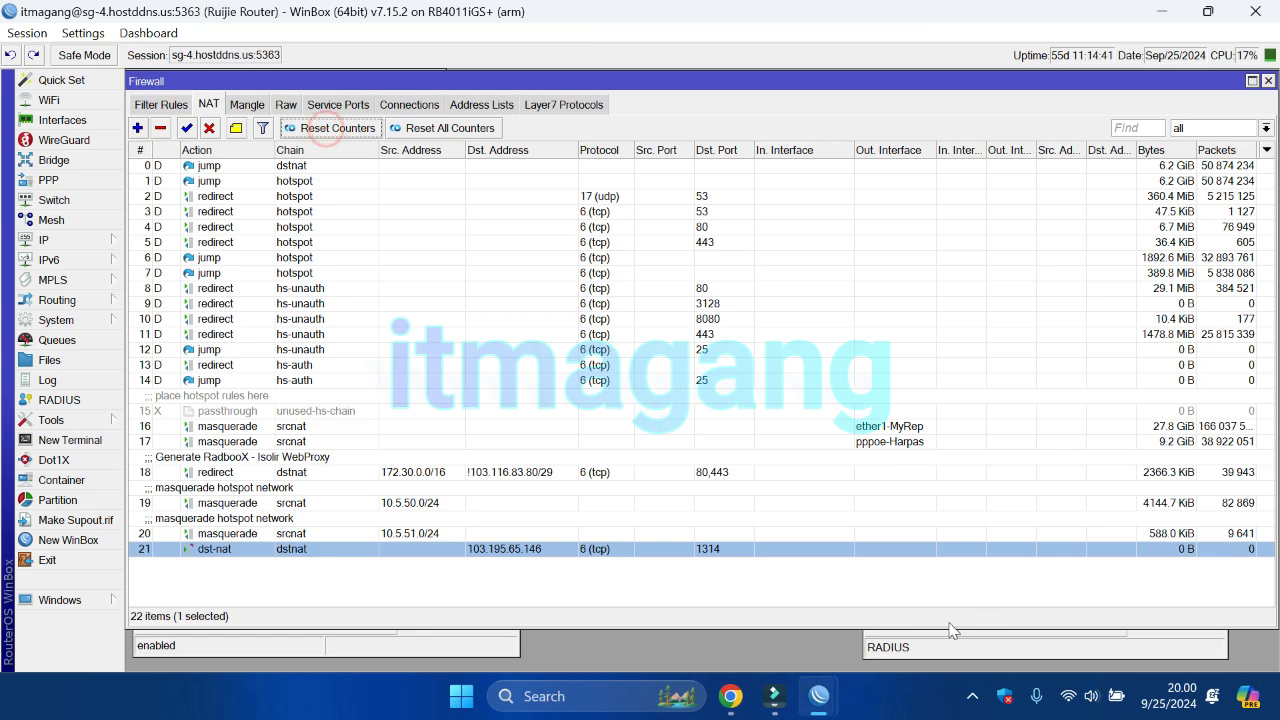
left_click(730, 705)
left_click(102, 65)
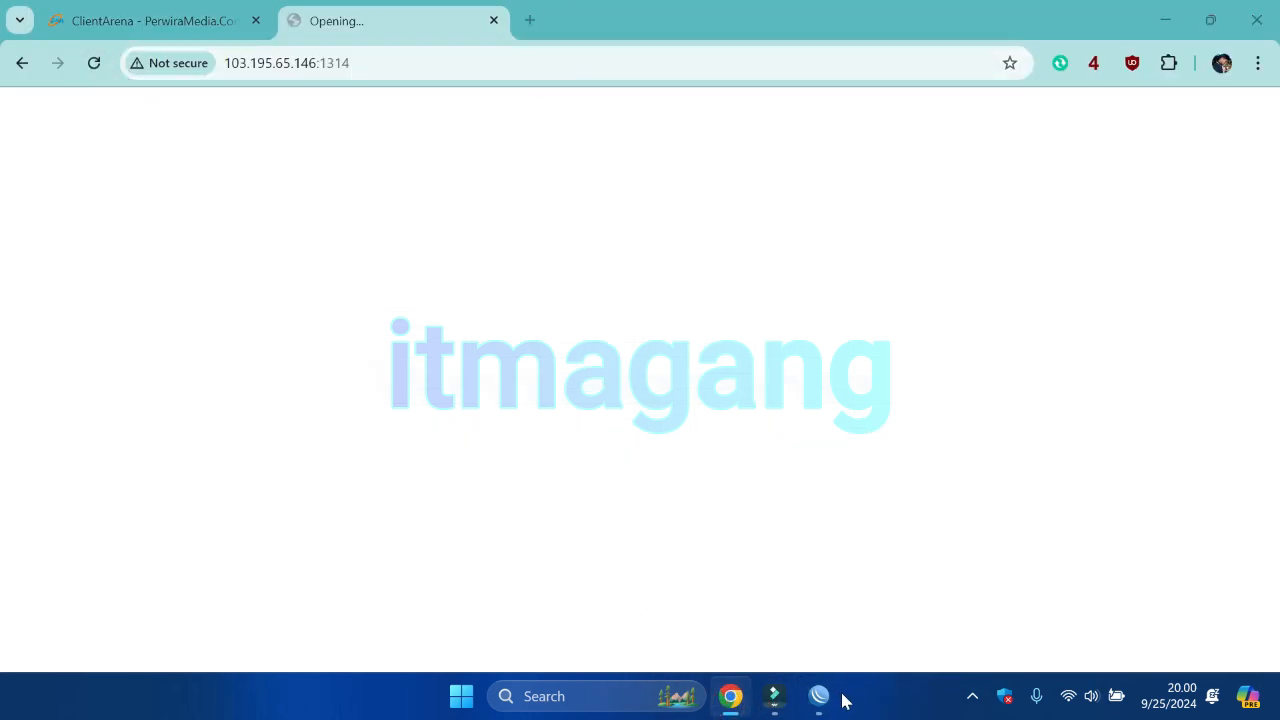
Recheck the dst-nat rule's traffic counters in WinBox and return to Chrome.
mouse_move(818, 697)
left_click(856, 650)
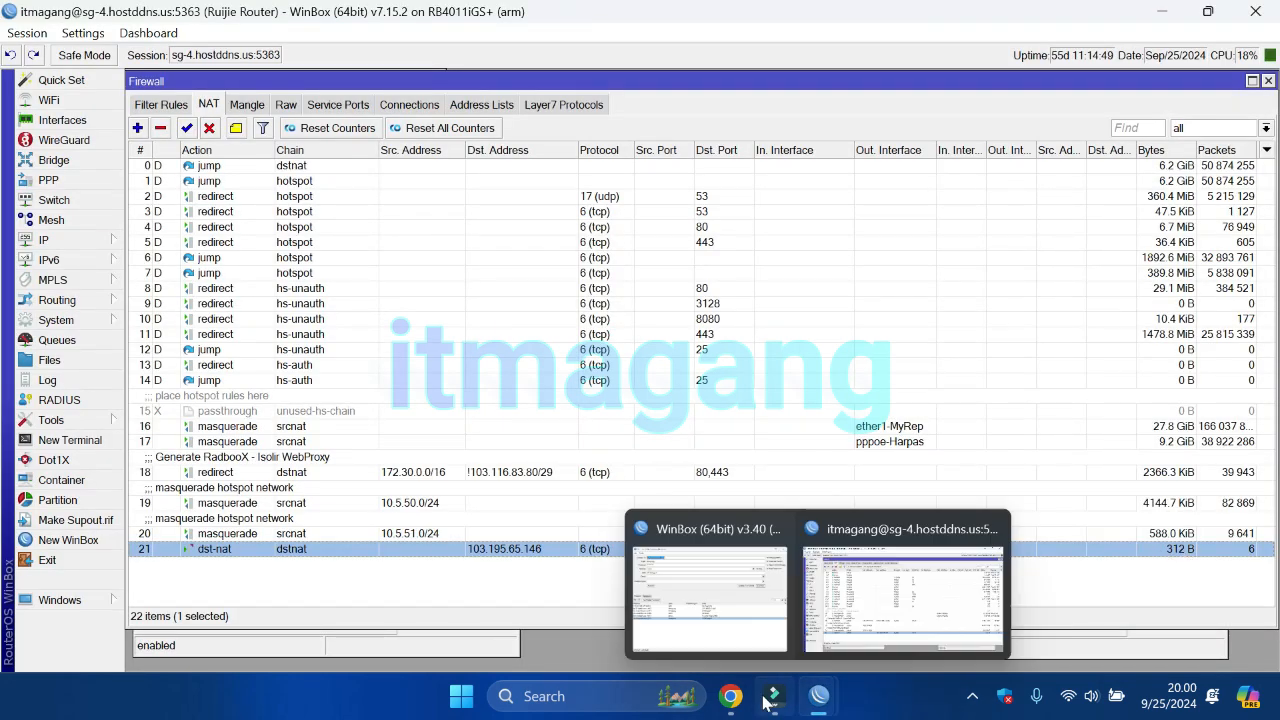
left_click(731, 696)
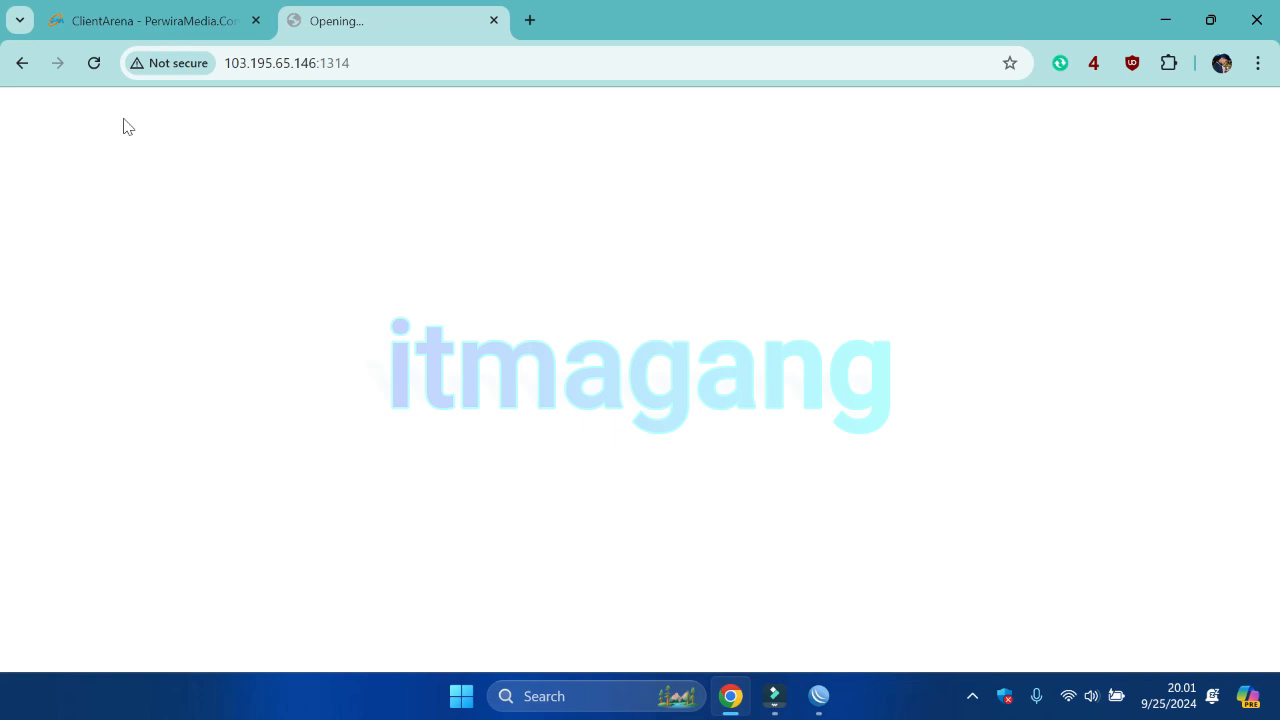
Reload the 103.195.65.146:1314 page several times to test access to the router through the public IP.
left_click(91, 60)
left_click(82, 62)
left_click(92, 62)
left_click(92, 66)
left_click(412, 25)
left_click(361, 26)
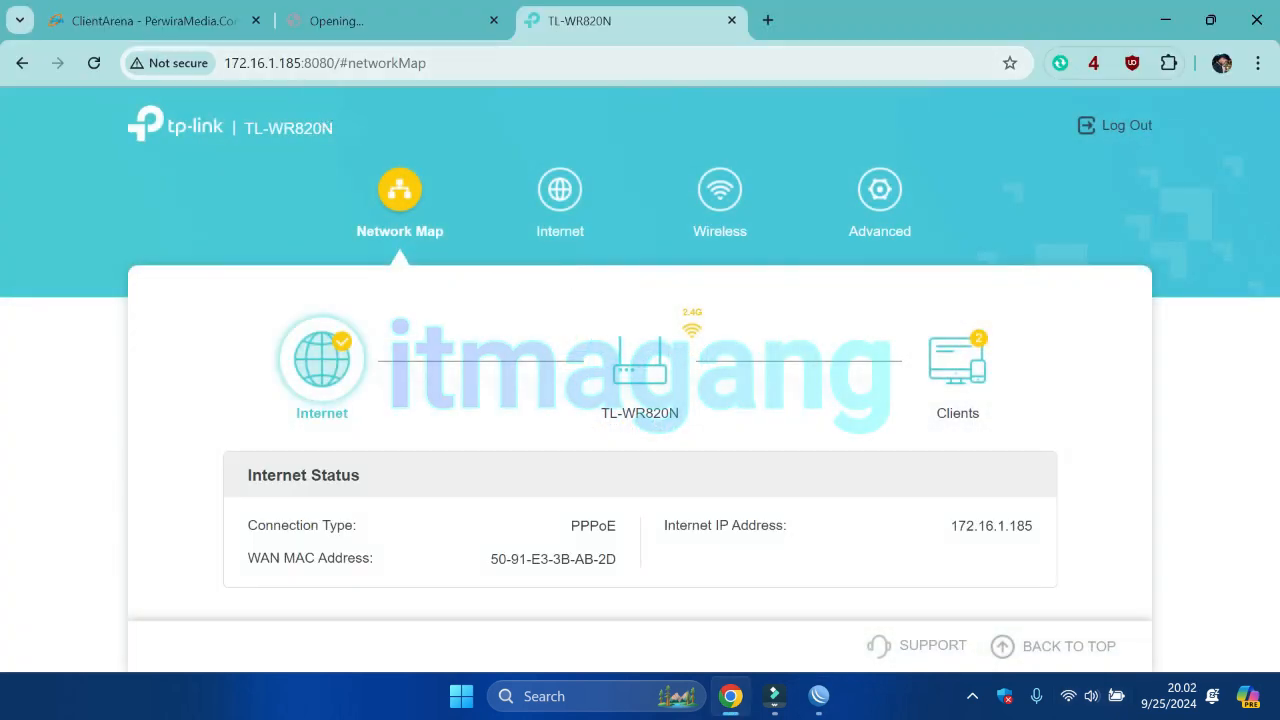
Compare the router page at 172.16.1.185:8080 with the public IP page and check the router's model name.
left_click_drag(224, 63, 334, 63)
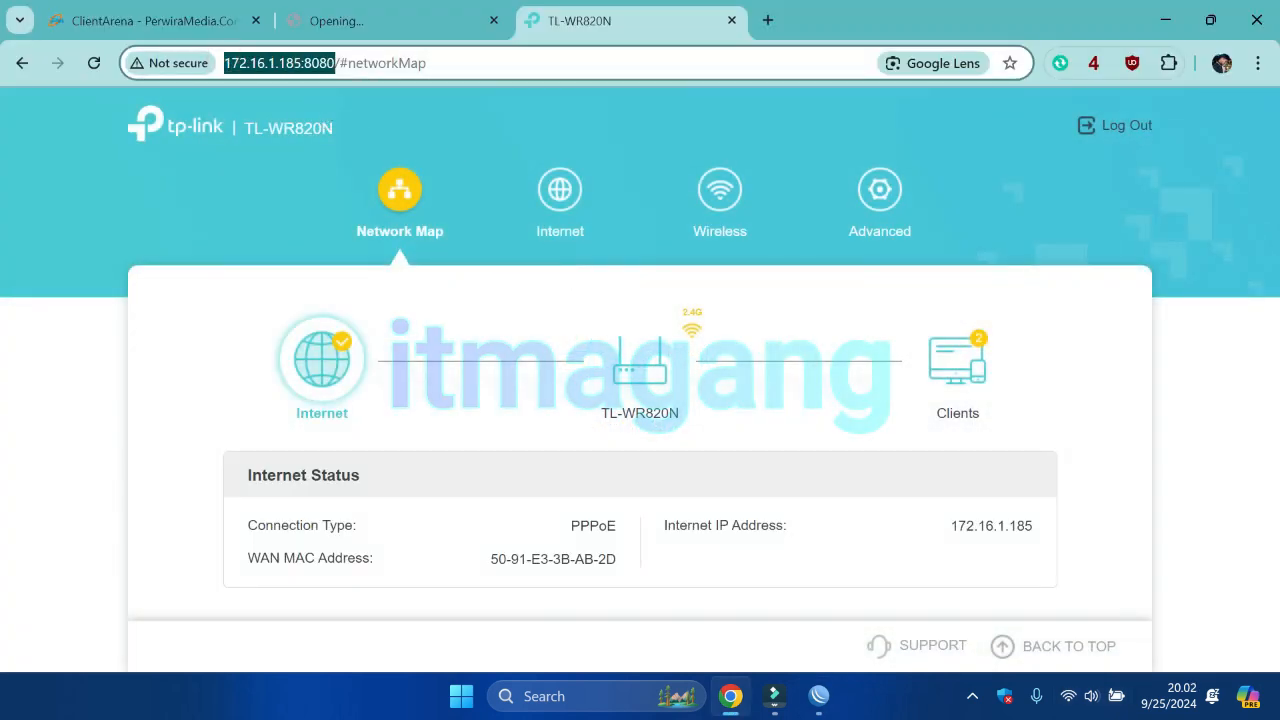
left_click(940, 282)
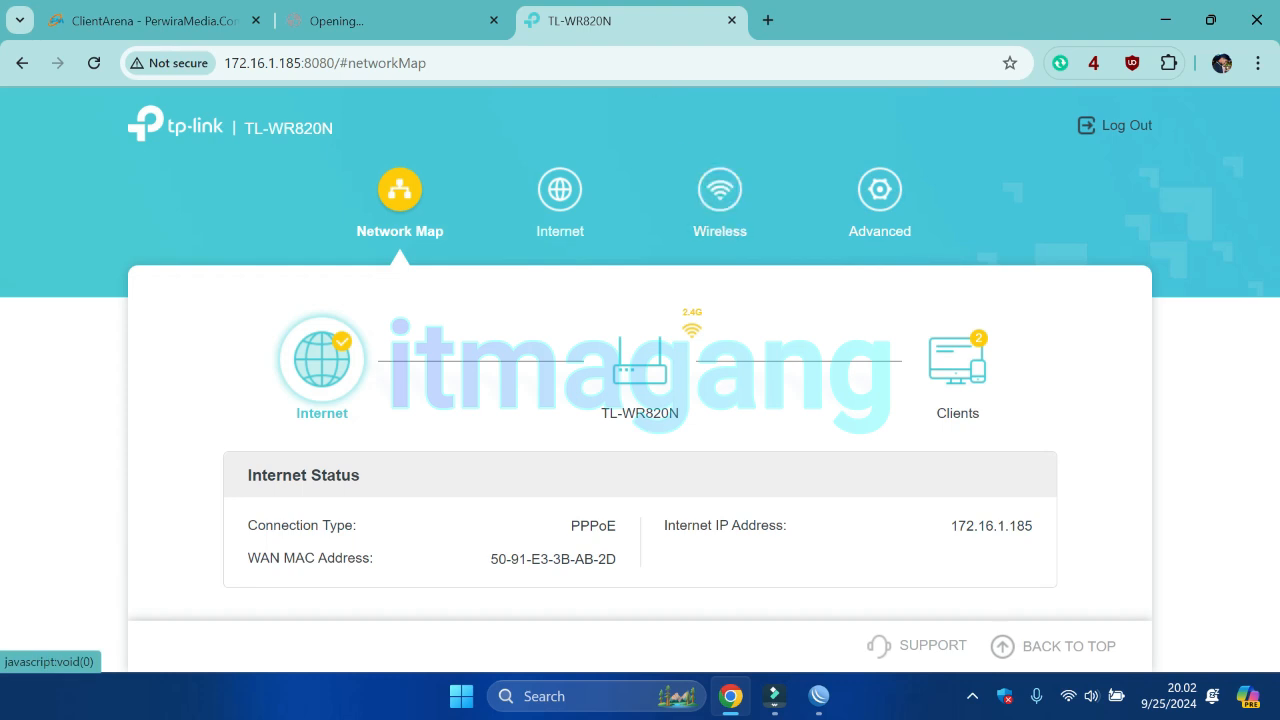
left_click(385, 21)
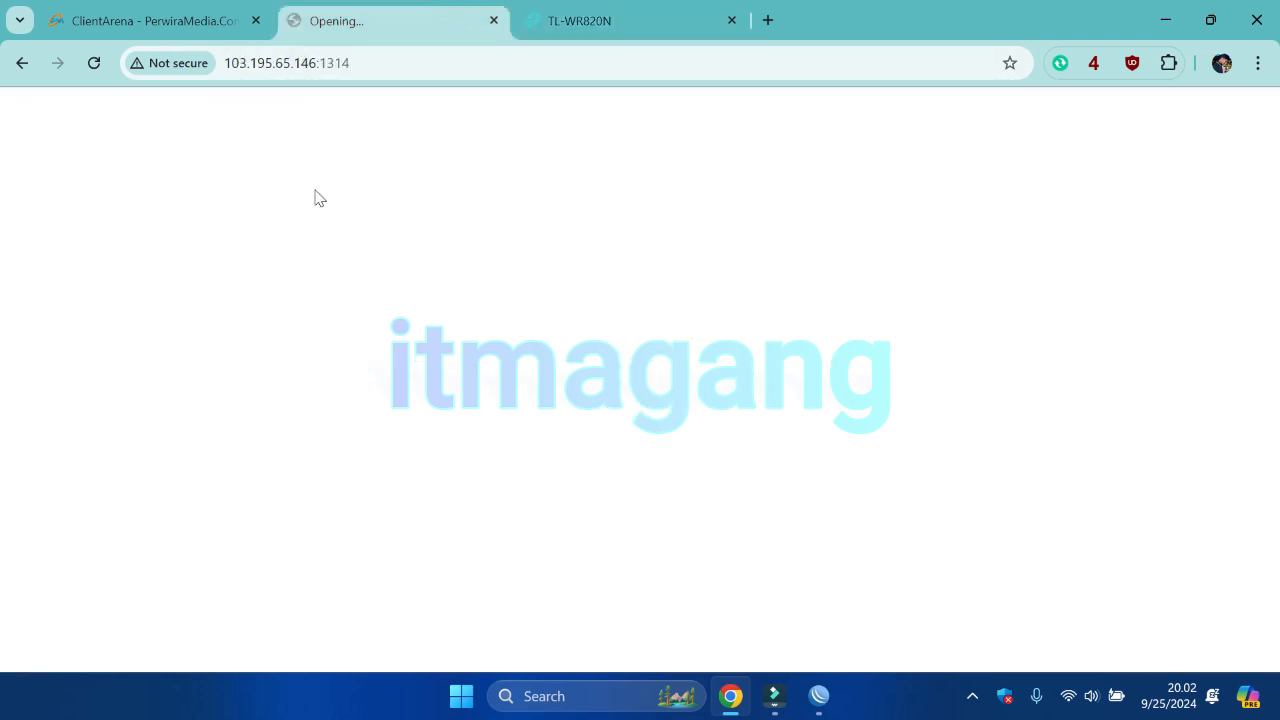
left_click(601, 20)
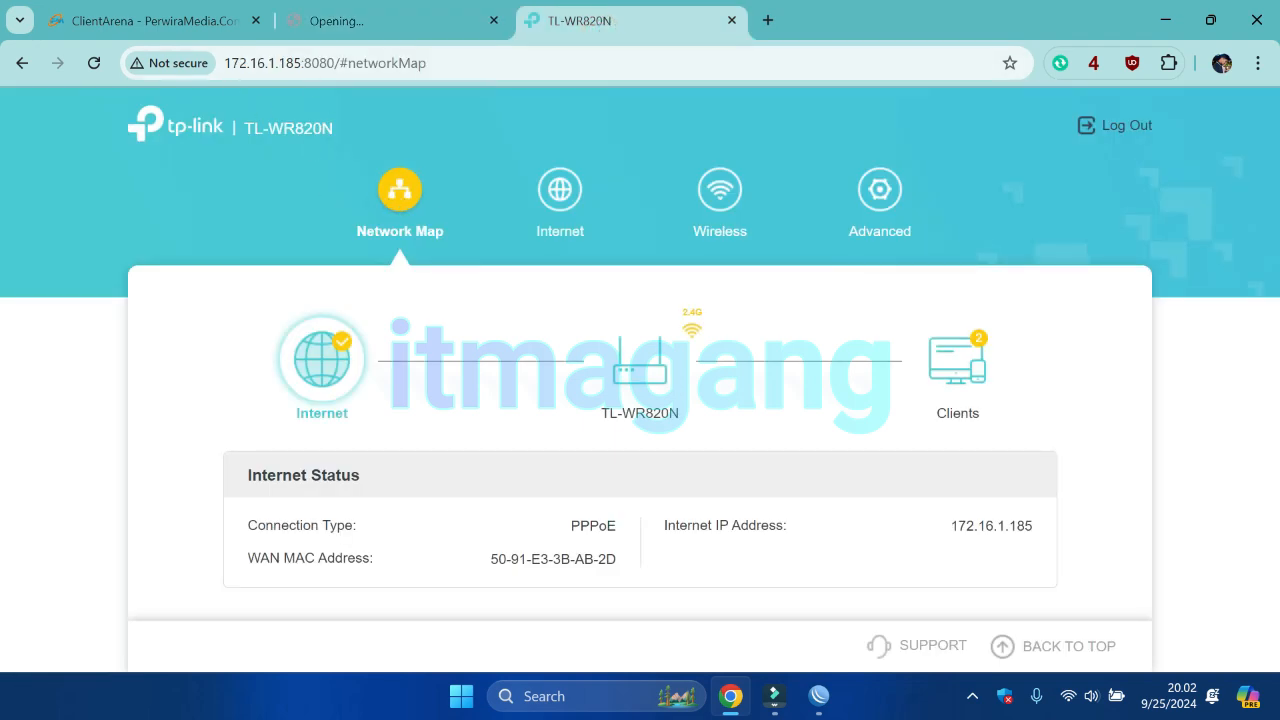
left_click_drag(380, 128, 268, 128)
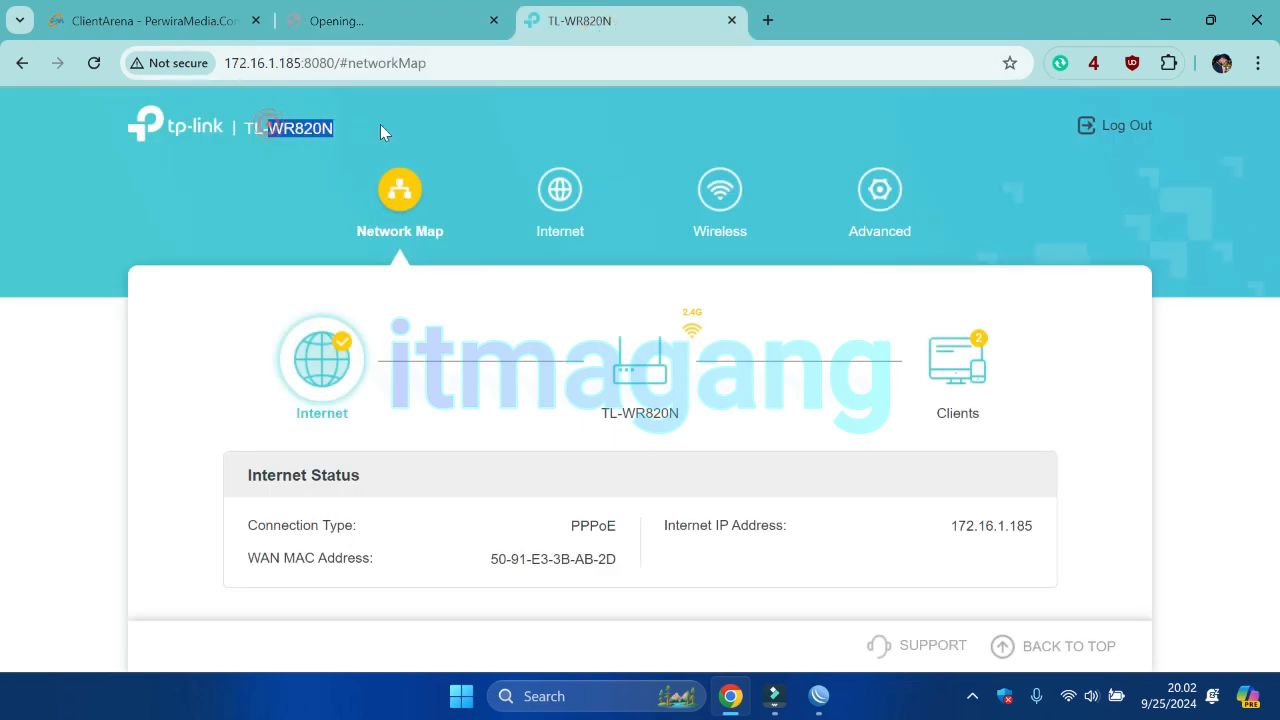
Turn off the SPI Firewall in the TP-Link router's advanced security settings.
left_click(881, 195)
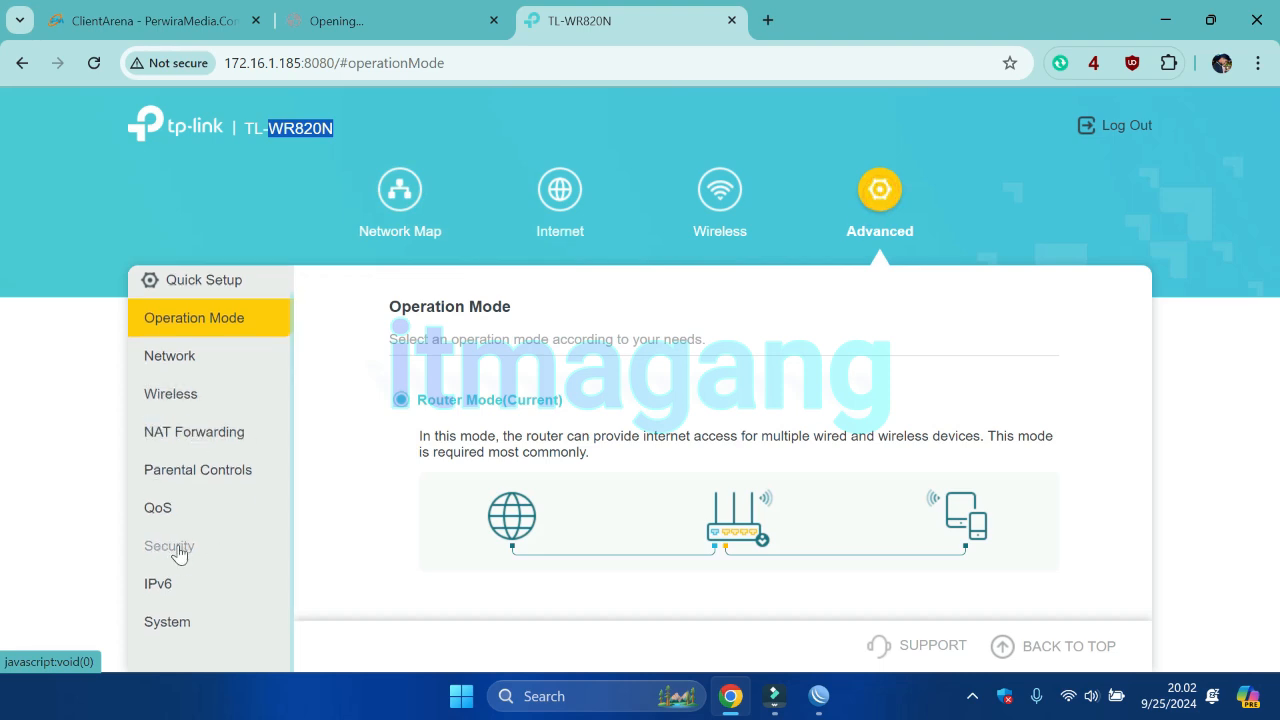
left_click(170, 546)
scroll(490, 484, "down", 1)
scroll(203, 570, "down", 1)
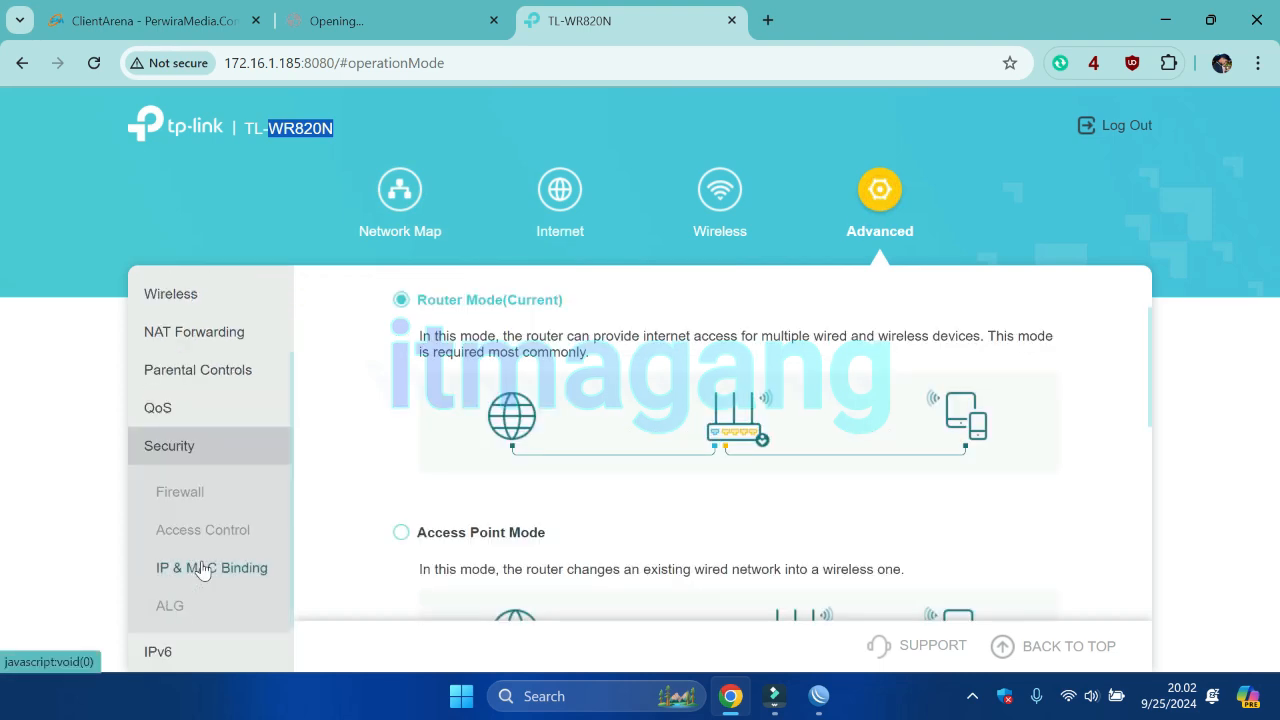
left_click(196, 499)
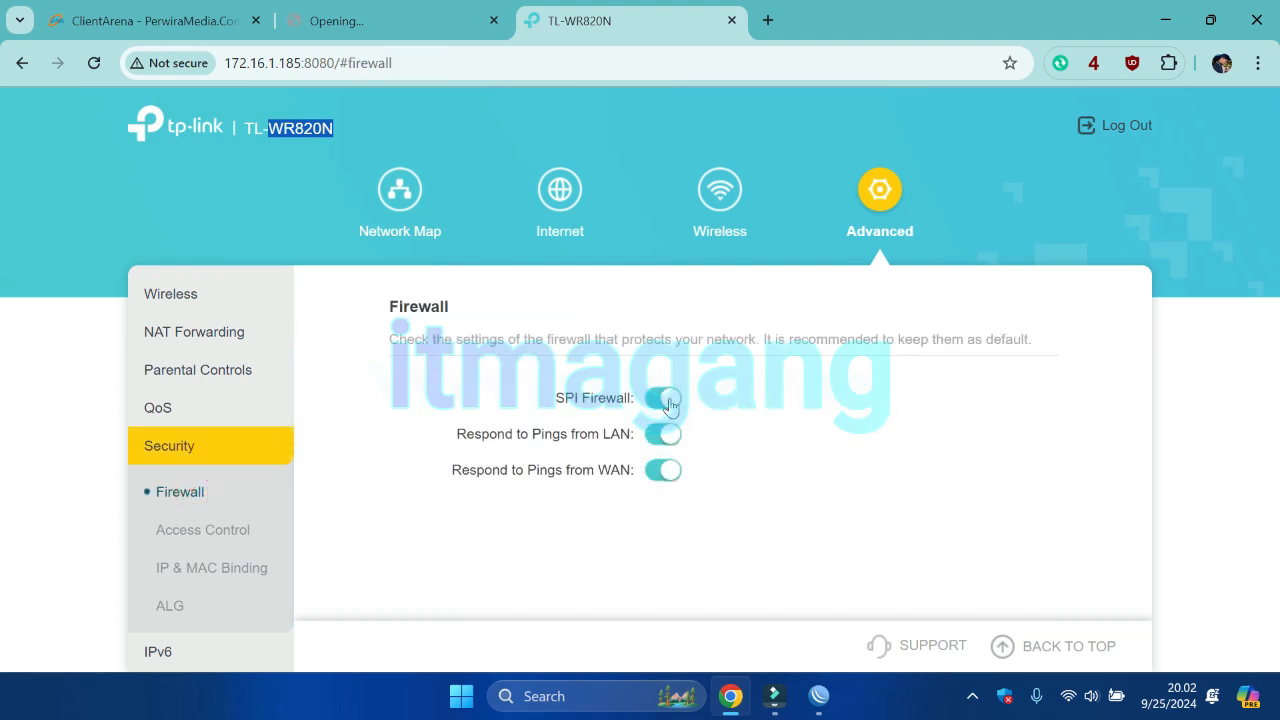
left_click_drag(549, 408, 630, 410)
left_click(660, 405)
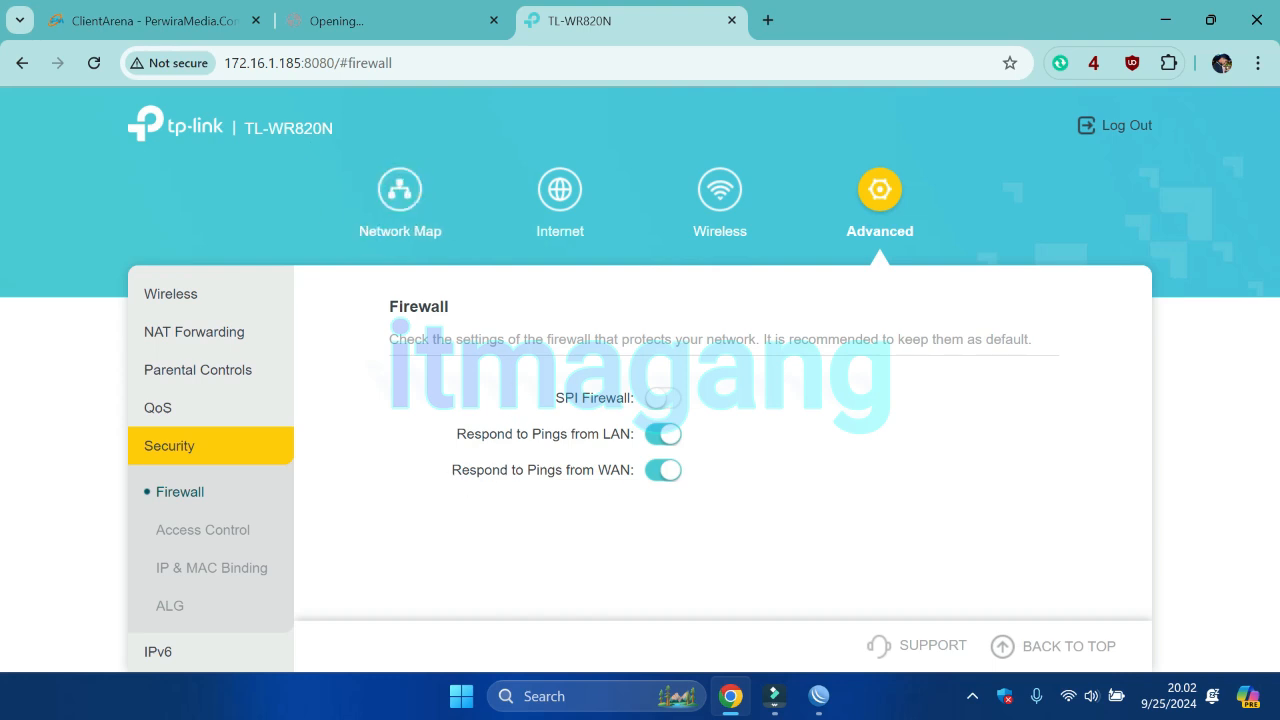
Review the router's model name, the Respond to Pings from WAN option and the local page address.
left_click_drag(242, 128, 338, 145)
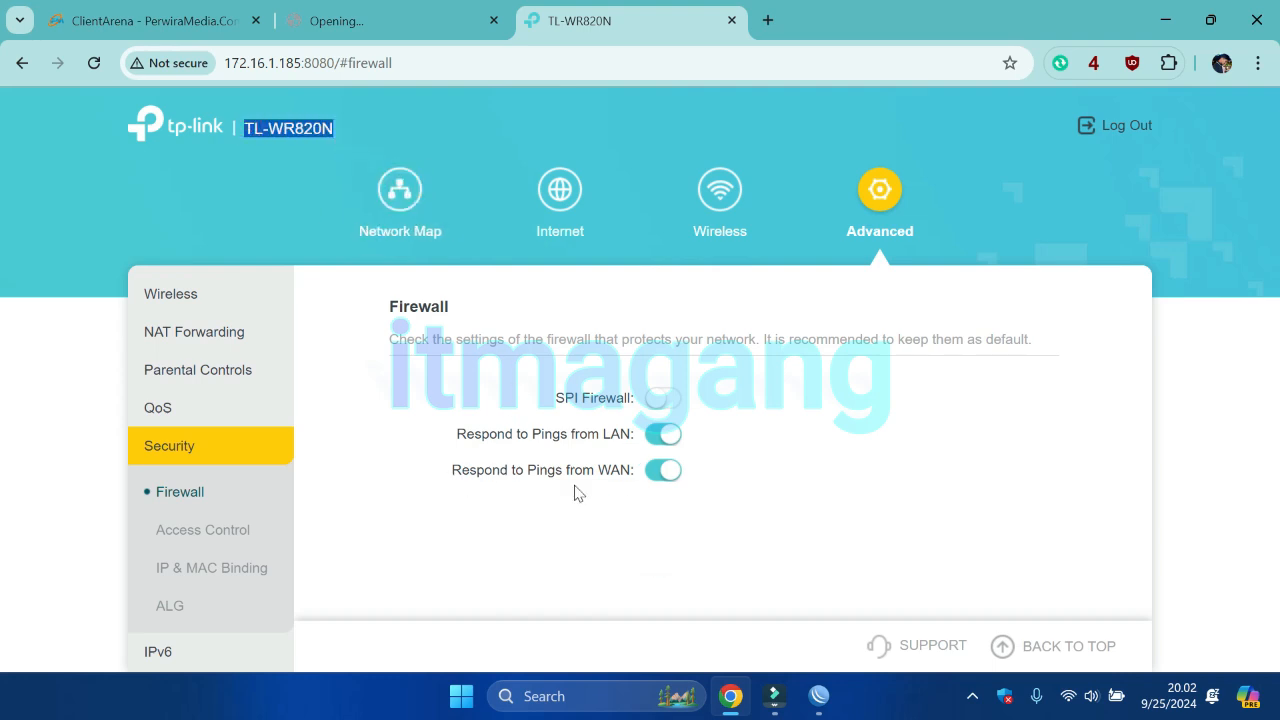
left_click(316, 127)
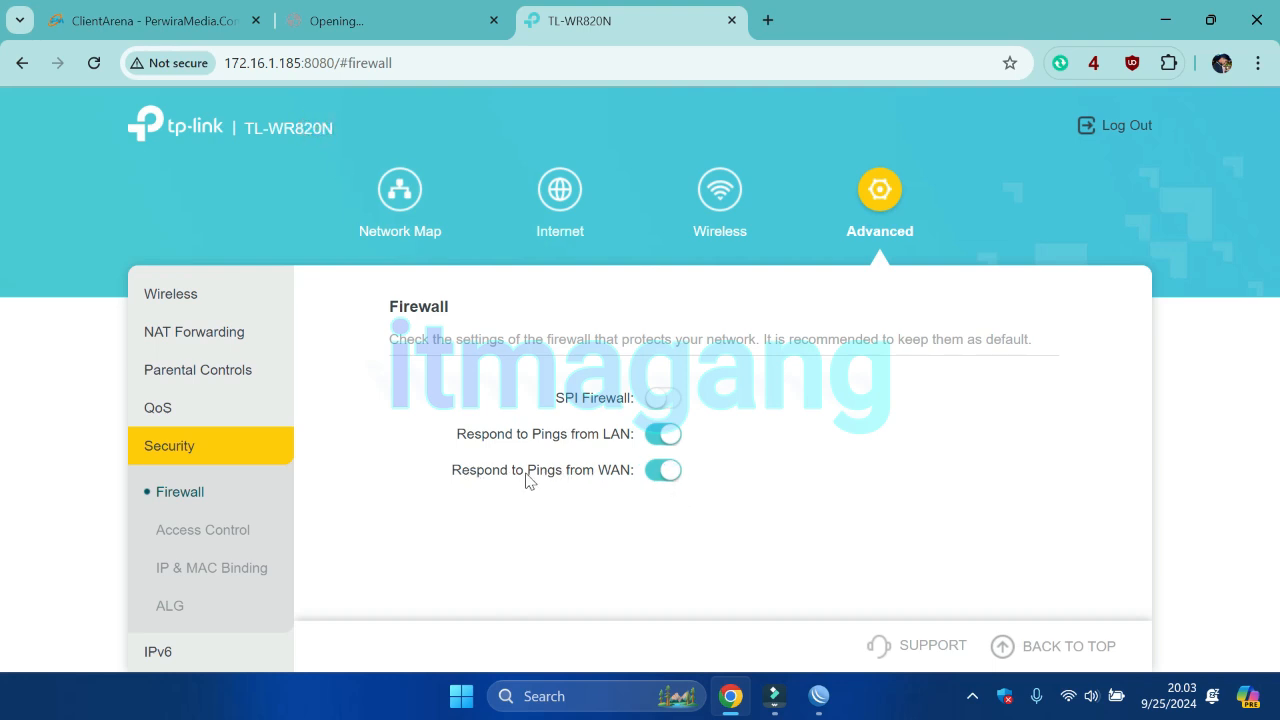
left_click_drag(455, 476, 632, 484)
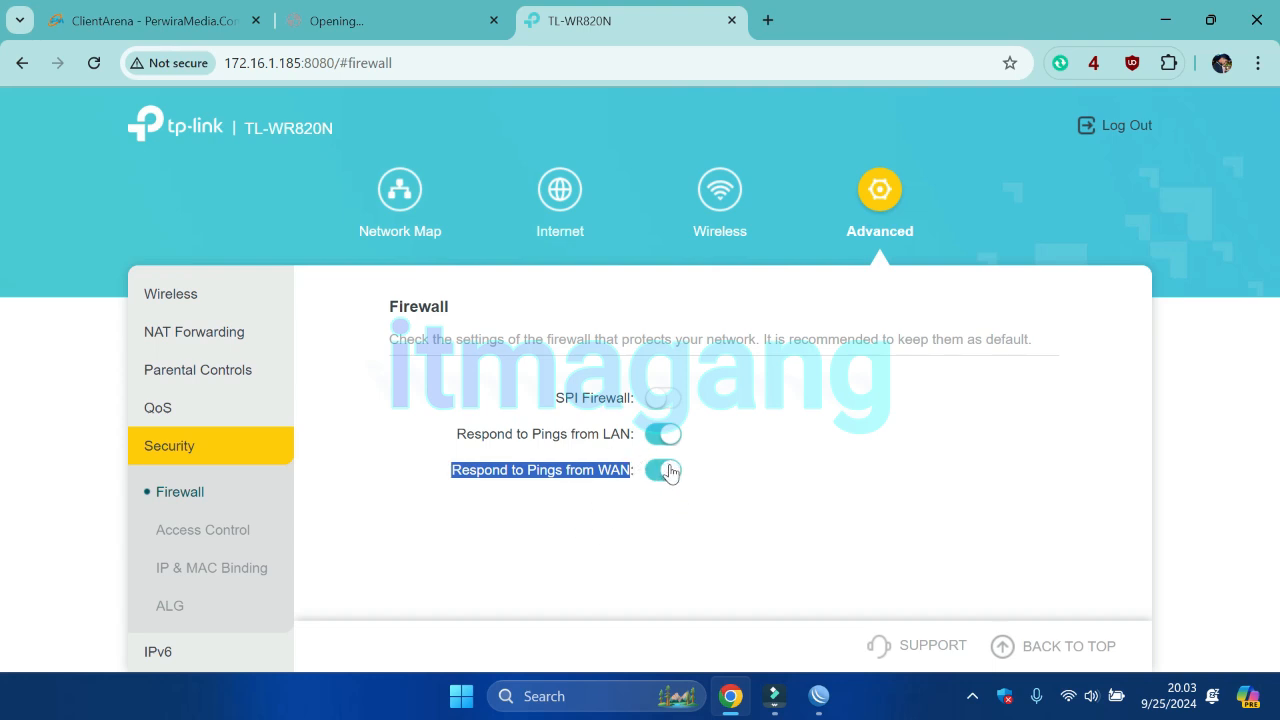
left_click(800, 452)
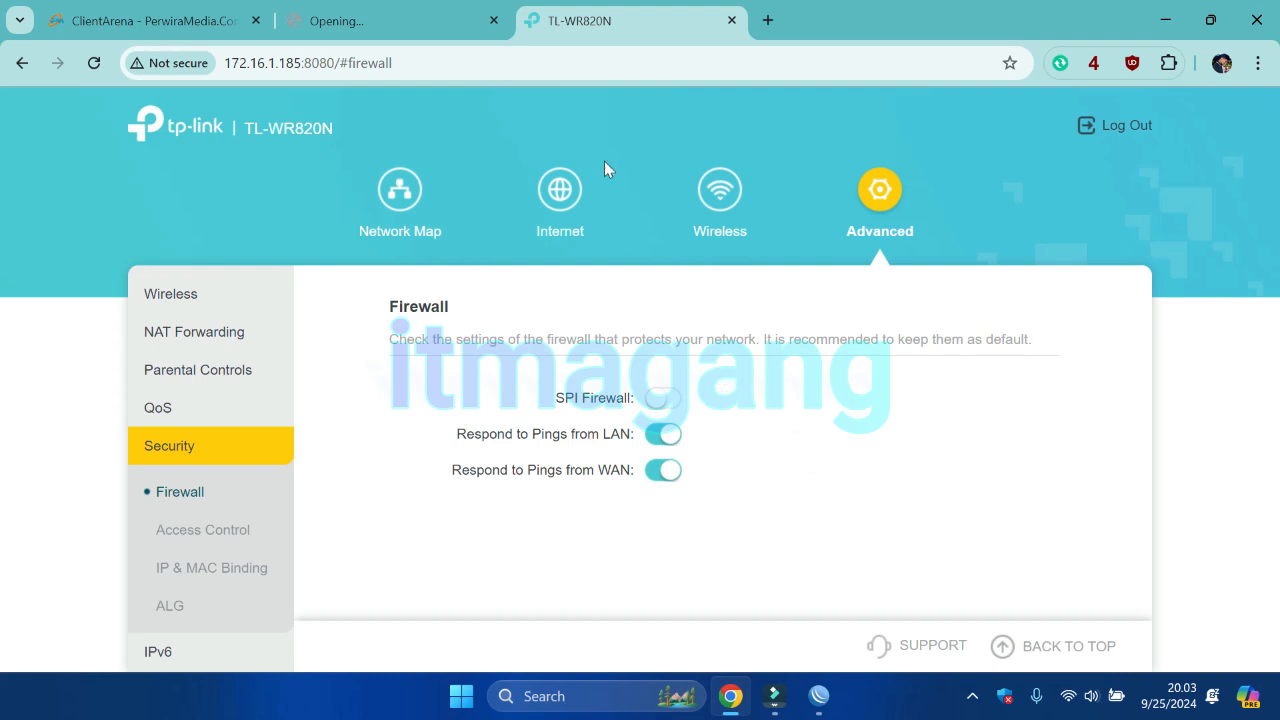
left_click(689, 32)
left_click(228, 63)
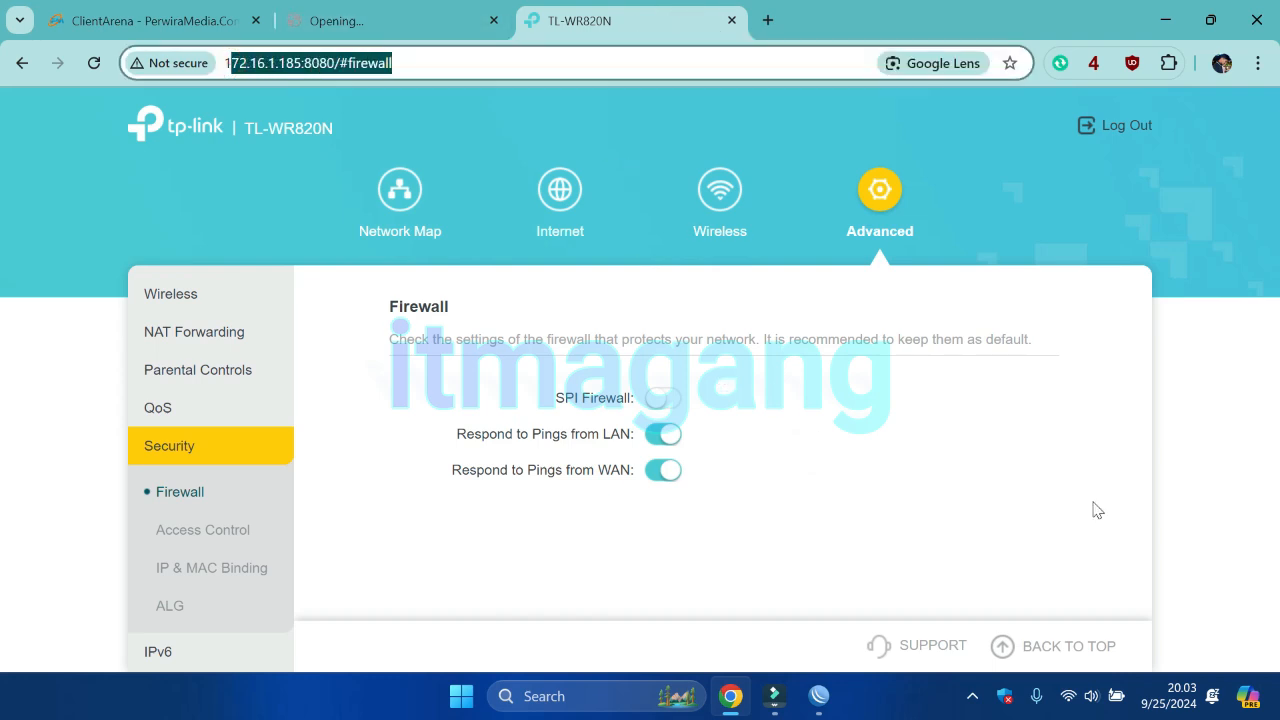
Connect the computer to the Galaxy M23 5G ABF5 Wi-Fi network and minimize the WinBox login window.
left_click(1068, 700)
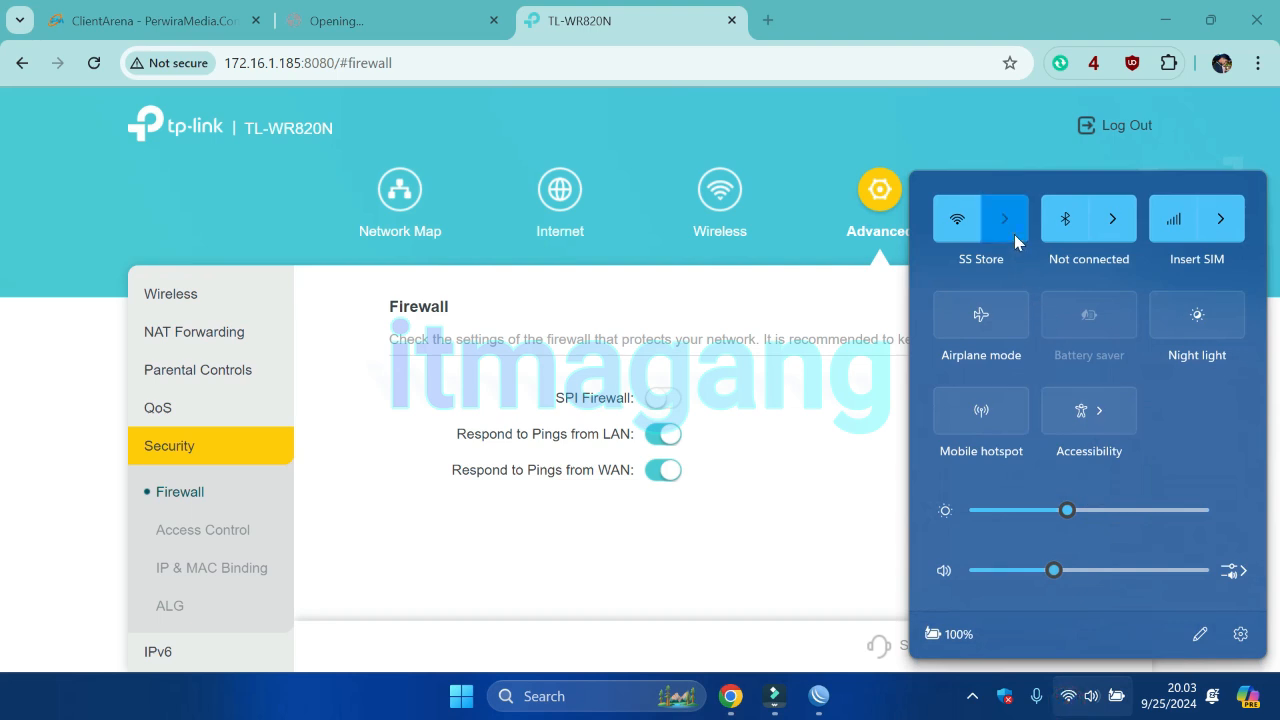
left_click(1014, 232)
left_click(1021, 355)
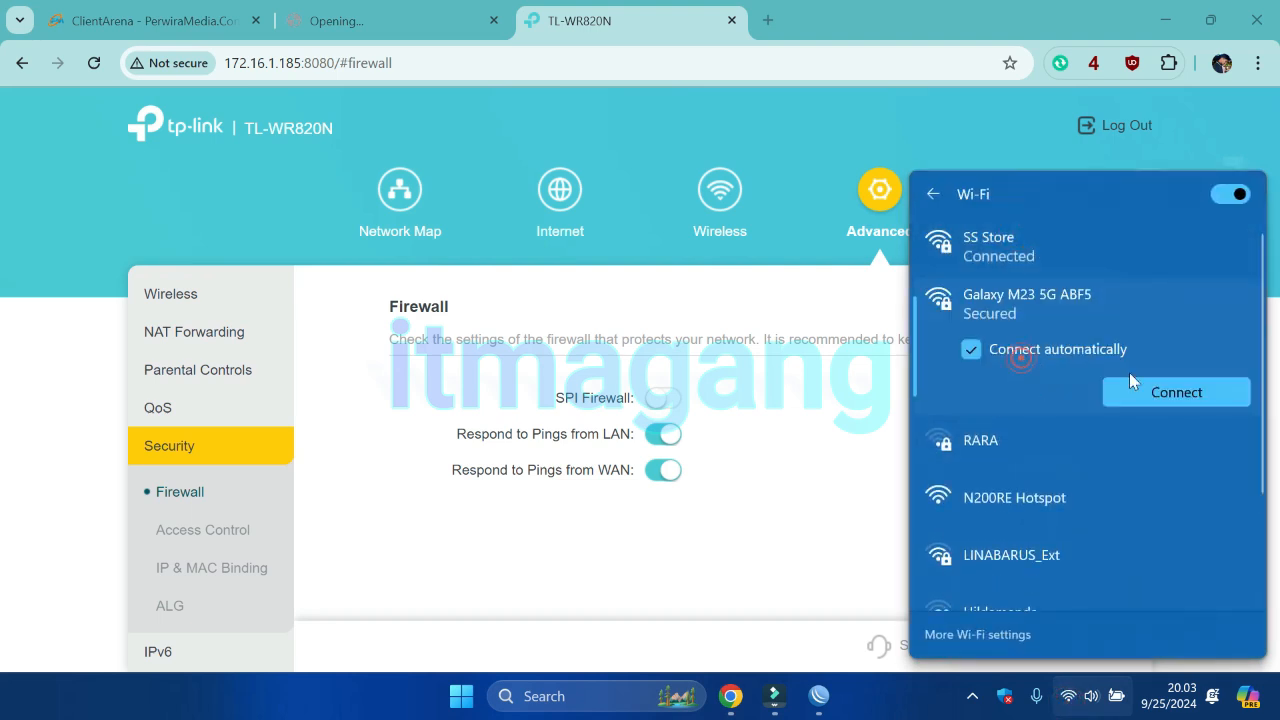
left_click(1152, 401)
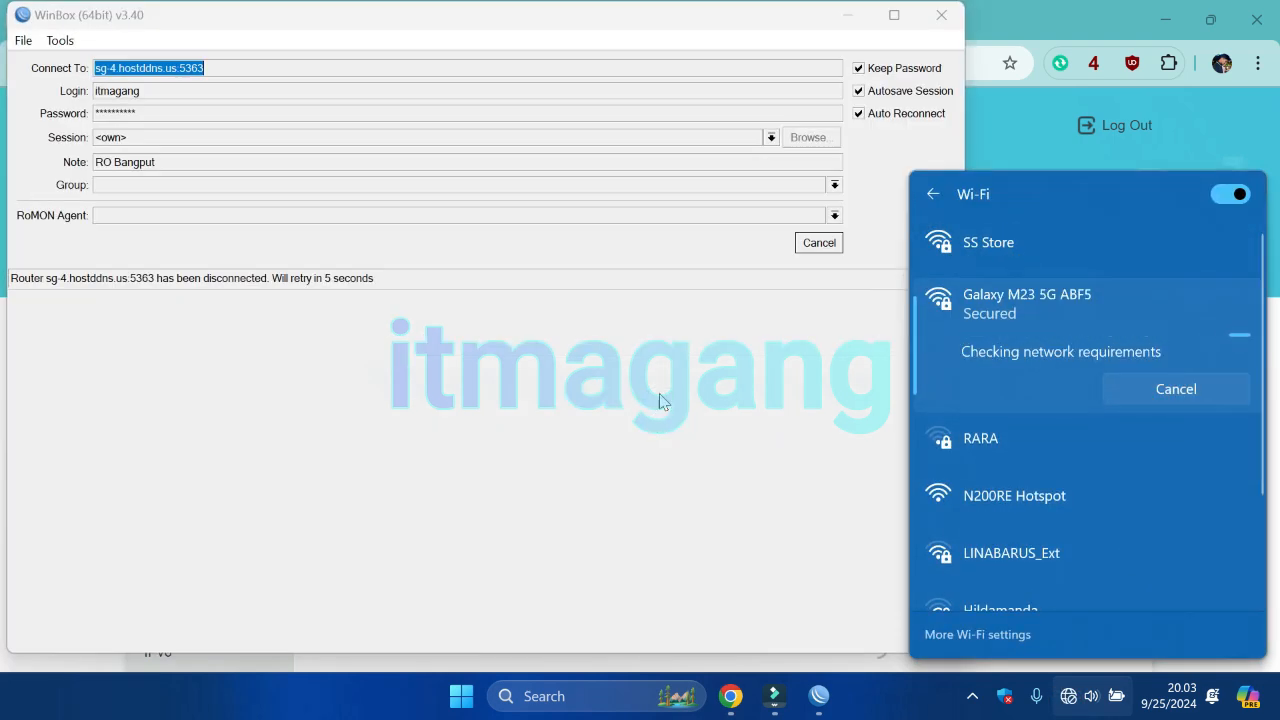
left_click(848, 18)
left_click(1068, 695)
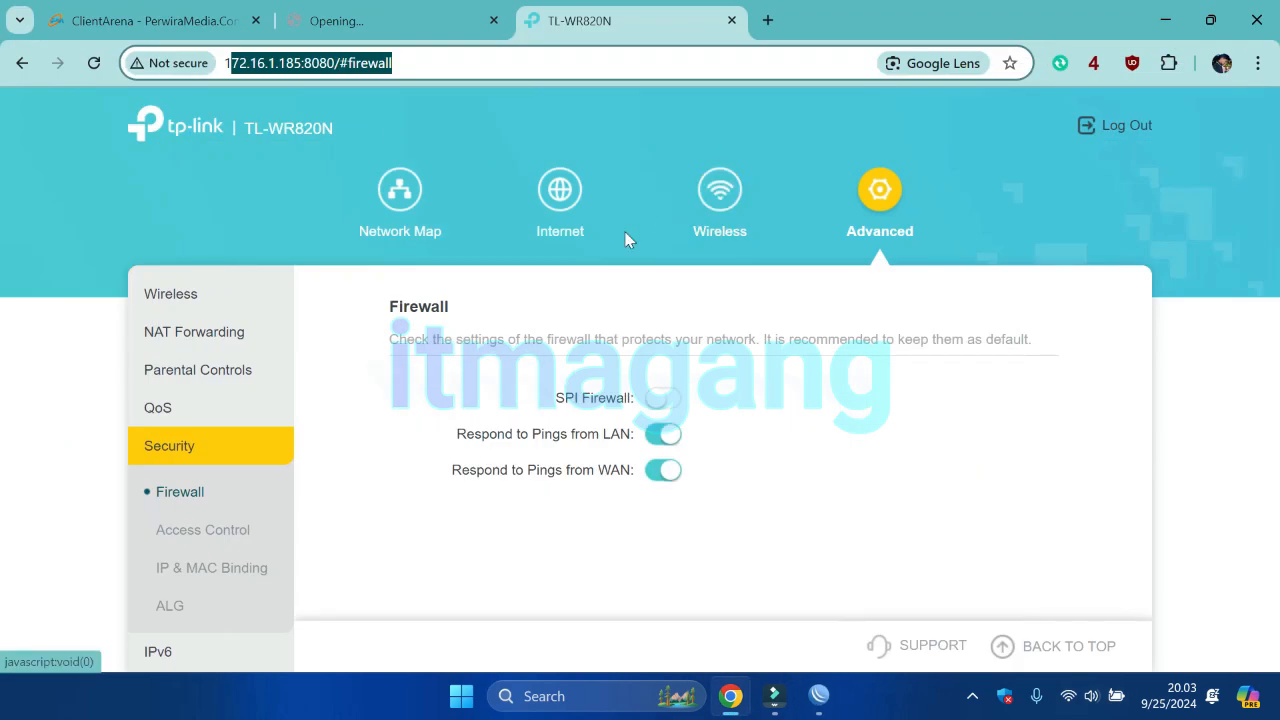
Load 172.16.1.185:8080 without the firewall suffix to test the router's private address from the new network.
left_click(436, 66)
left_click_drag(333, 63, 483, 77)
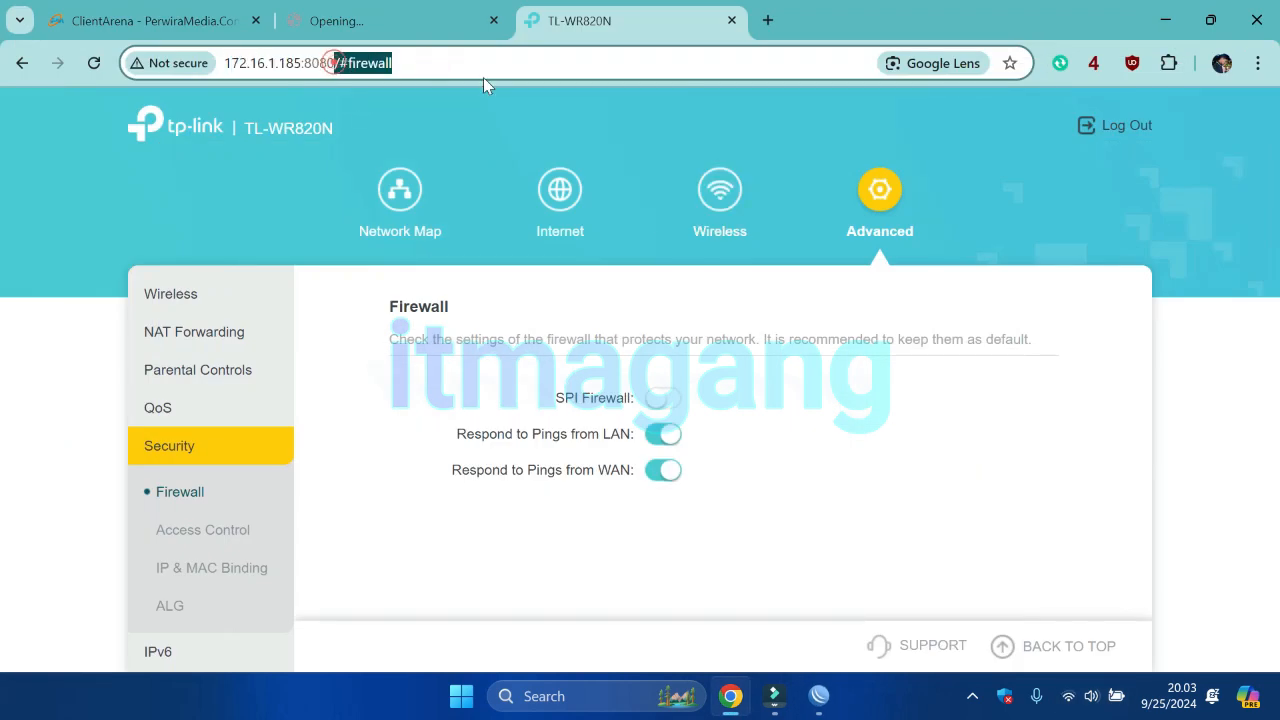
key("BackSpace")
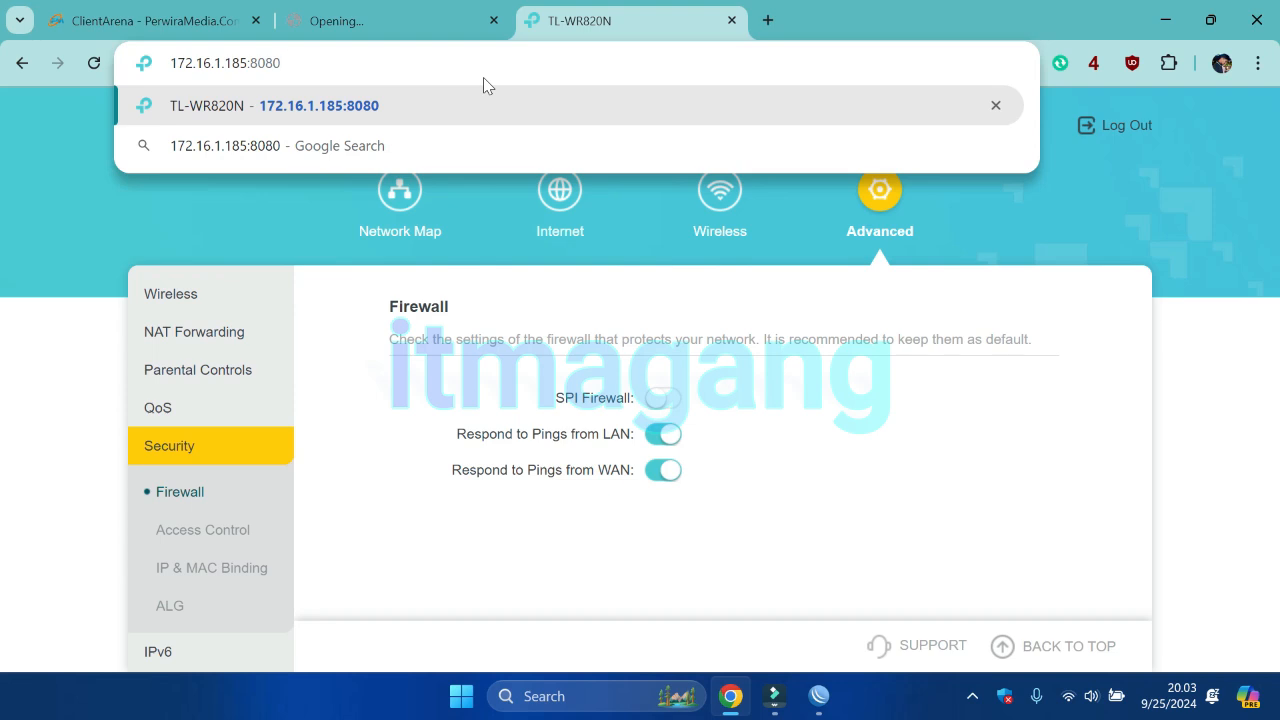
key("Return")
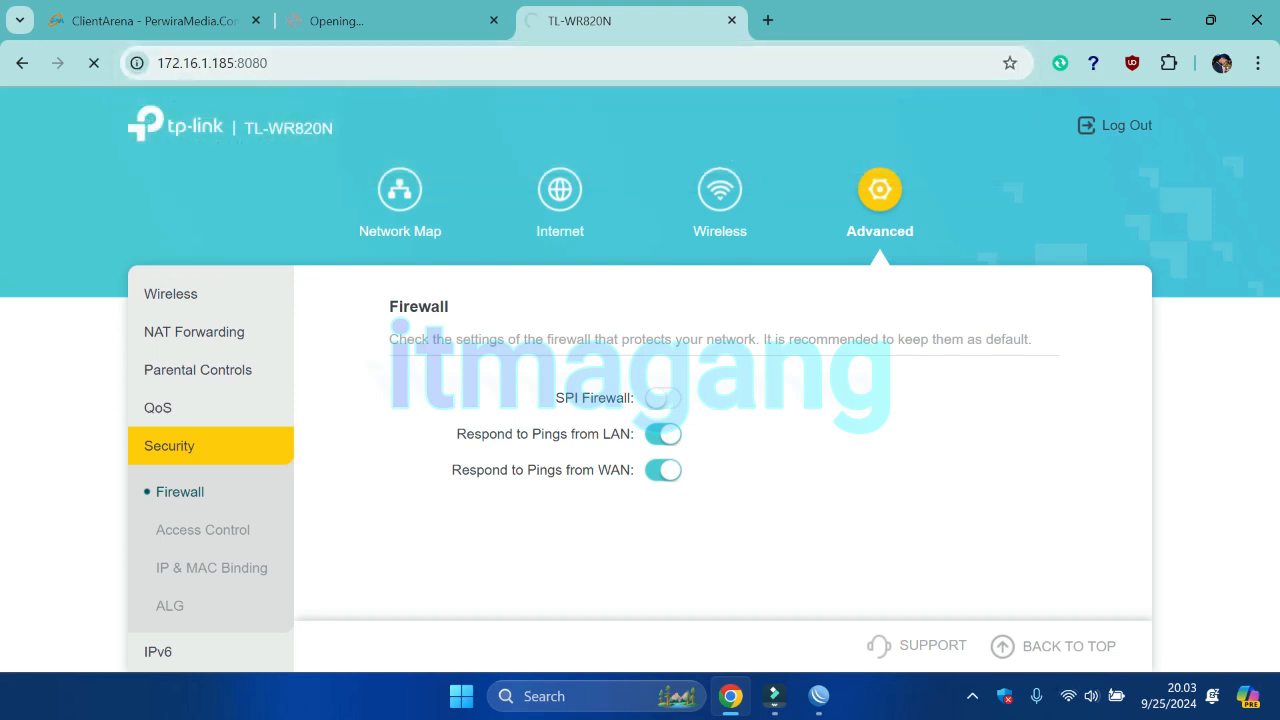
left_click_drag(157, 63, 226, 63)
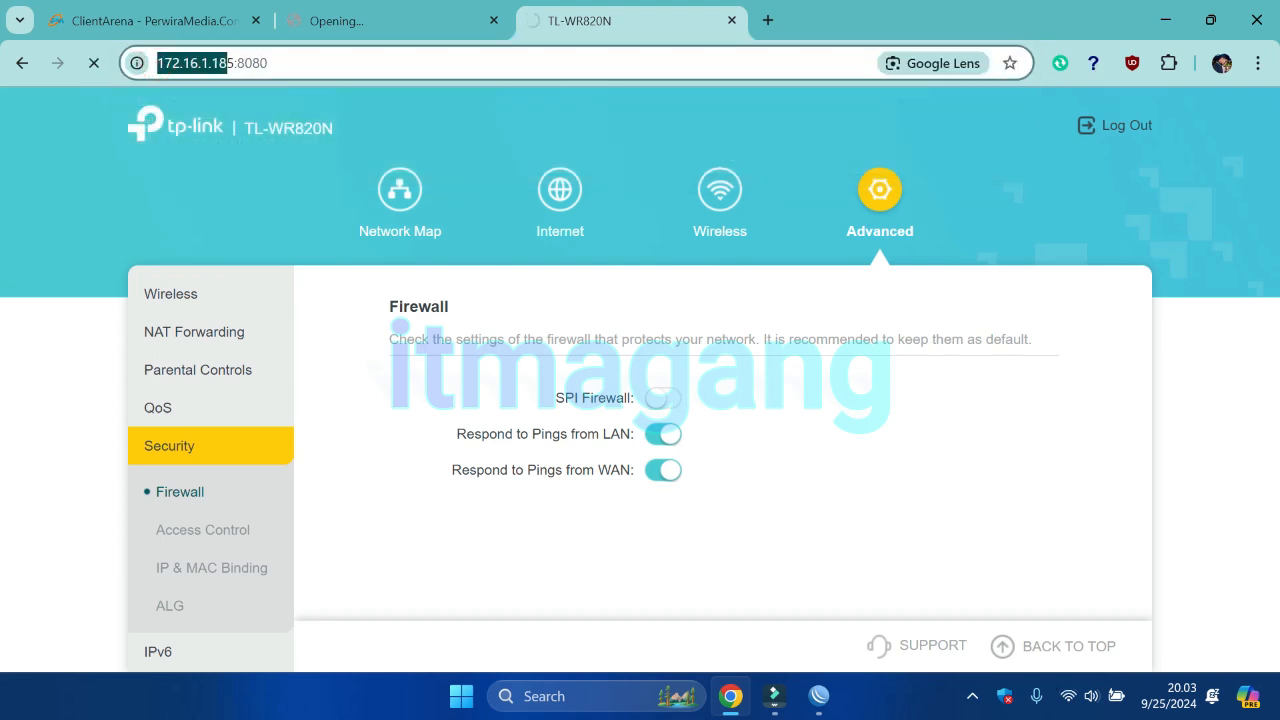
left_click(384, 34)
left_click_drag(225, 63, 317, 77)
right_click(305, 63)
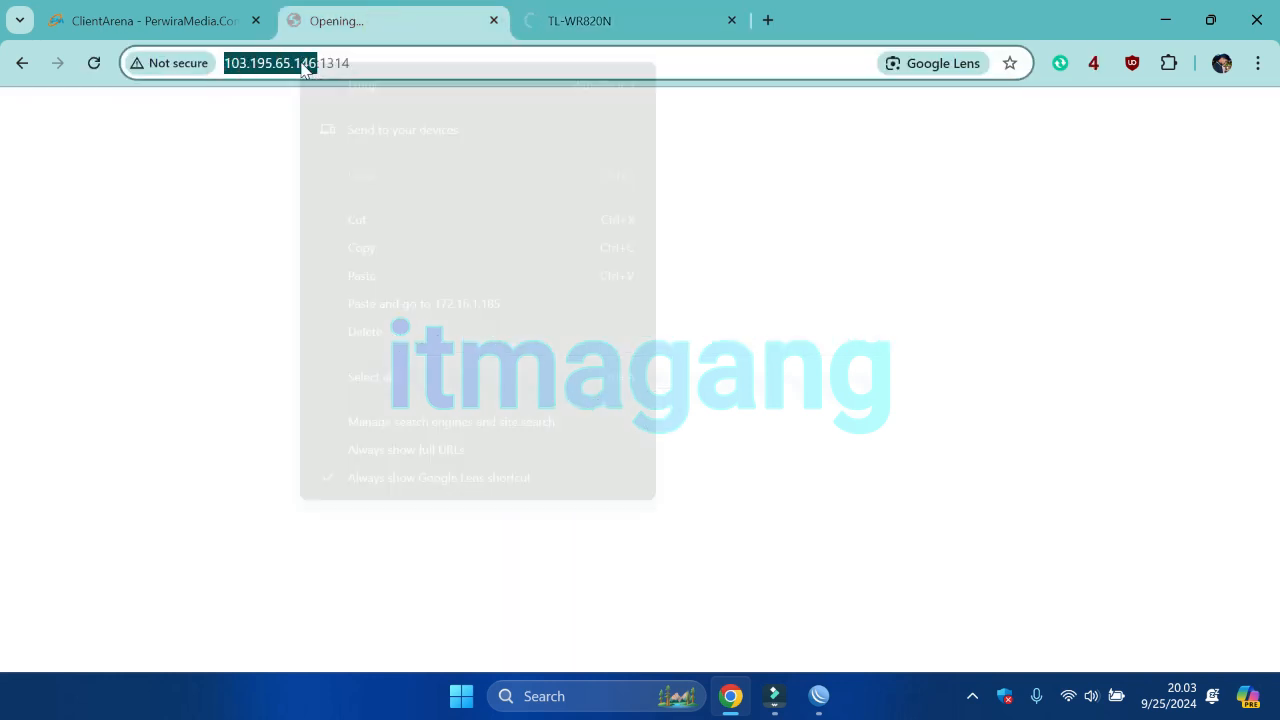
left_click(362, 242)
left_click(493, 20)
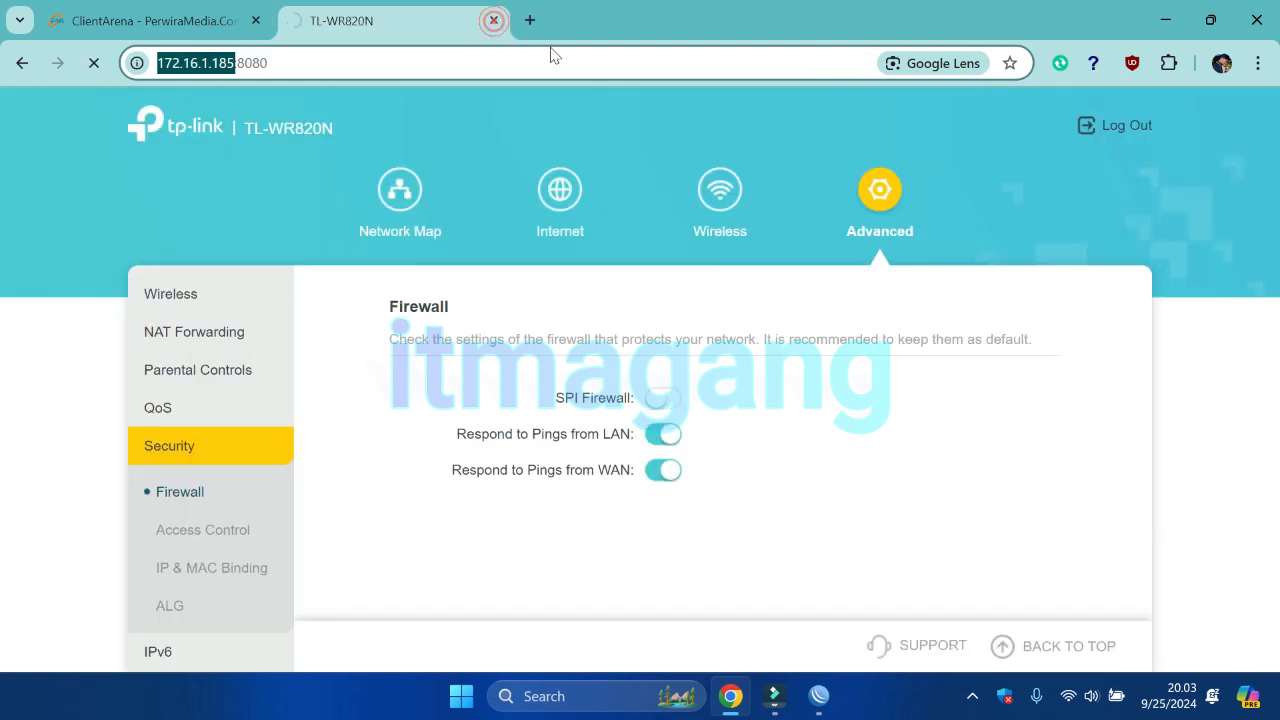
left_click(369, 61)
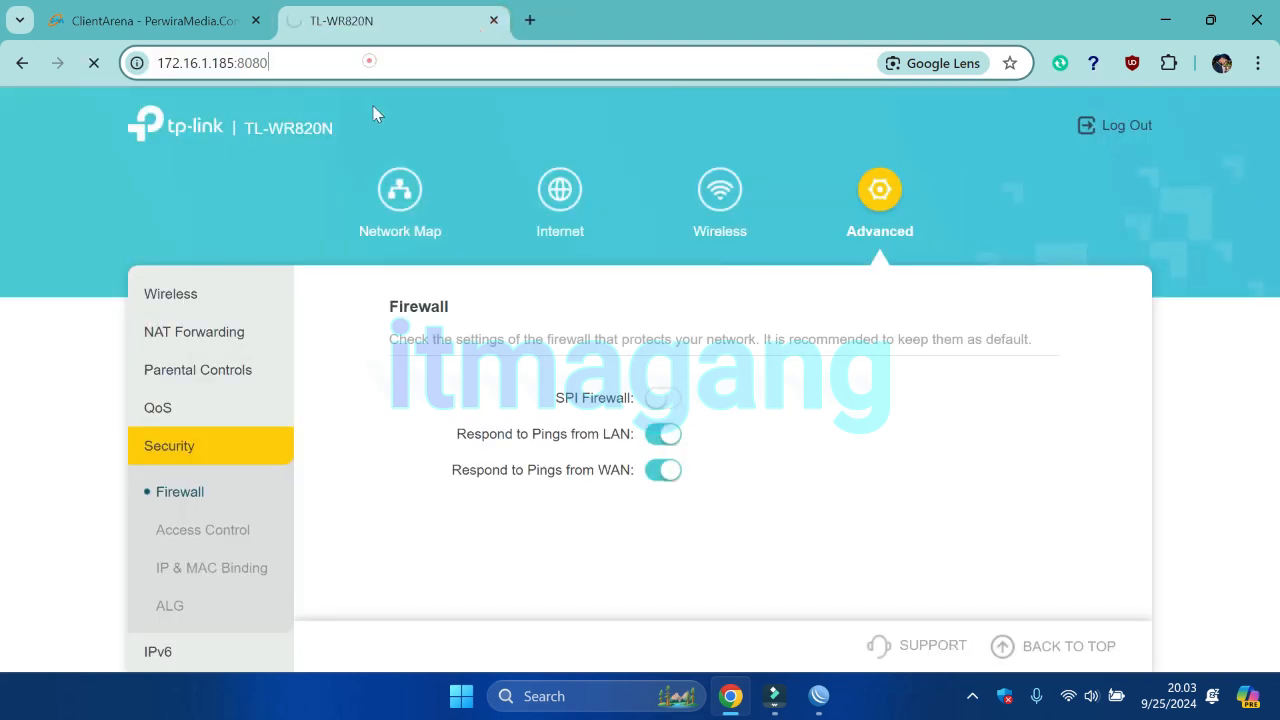
Switch to WinBox and check the target port and destination address of the port 1314 dst-nat rule.
left_click(819, 696)
left_click(872, 614)
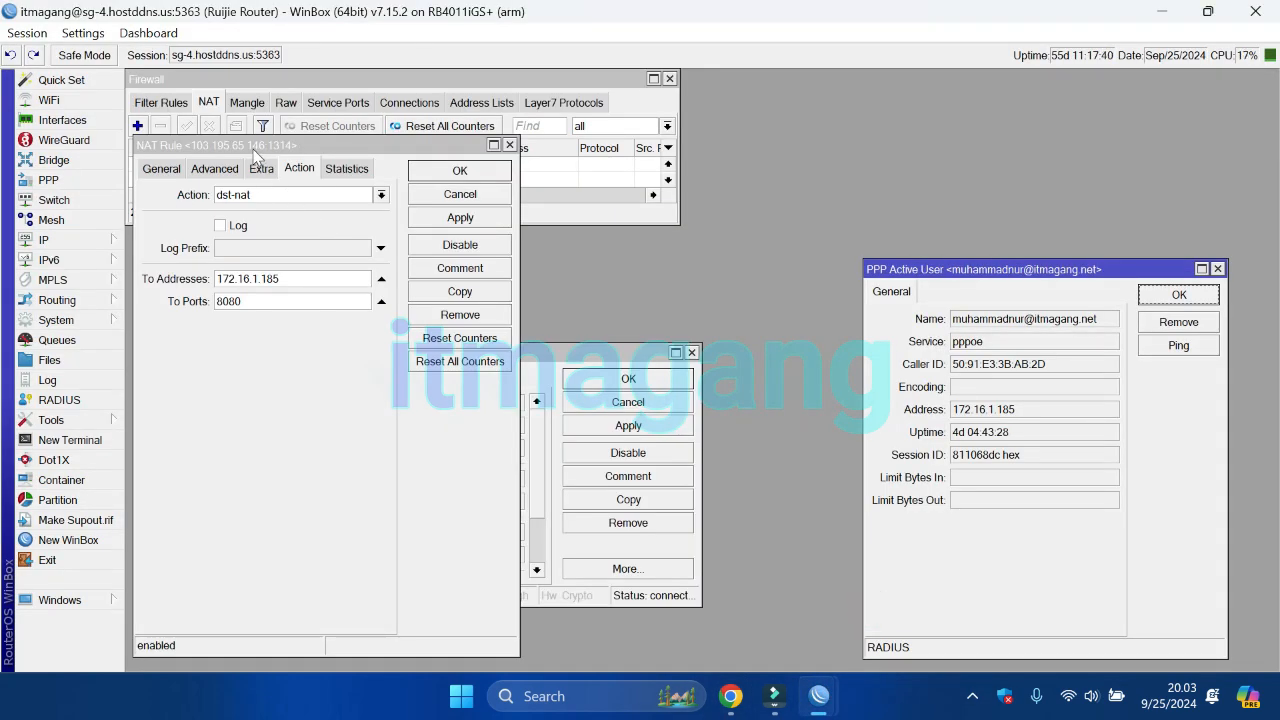
left_click(267, 306)
left_click(180, 151)
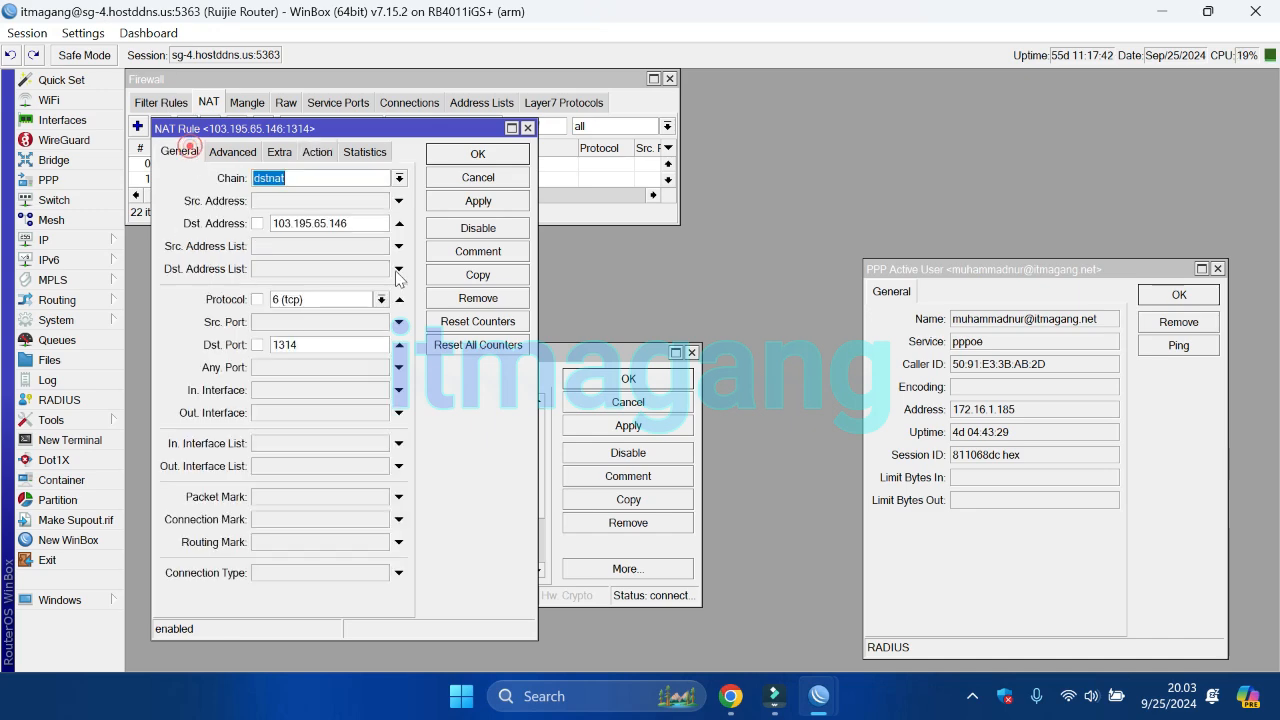
left_click(361, 222)
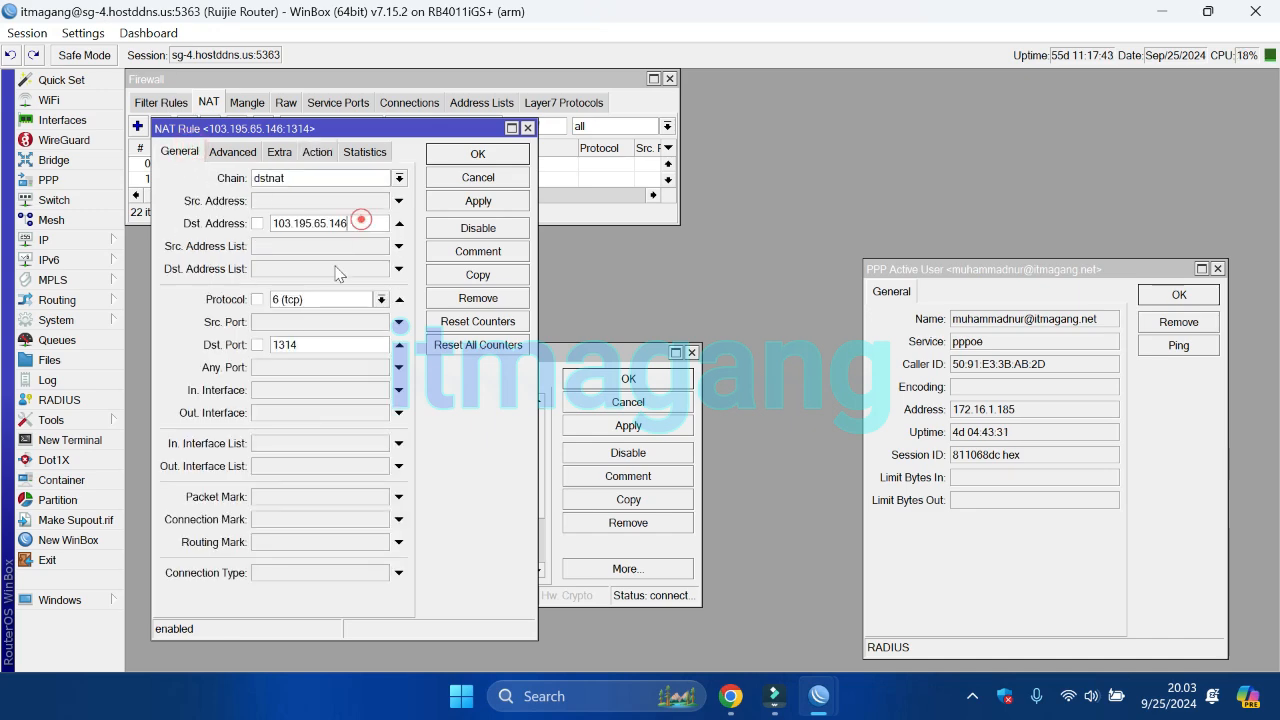
Check the service's public IP in the Chrome client area and return to WinBox to check the rule's destination port.
left_click(735, 701)
left_click(177, 21)
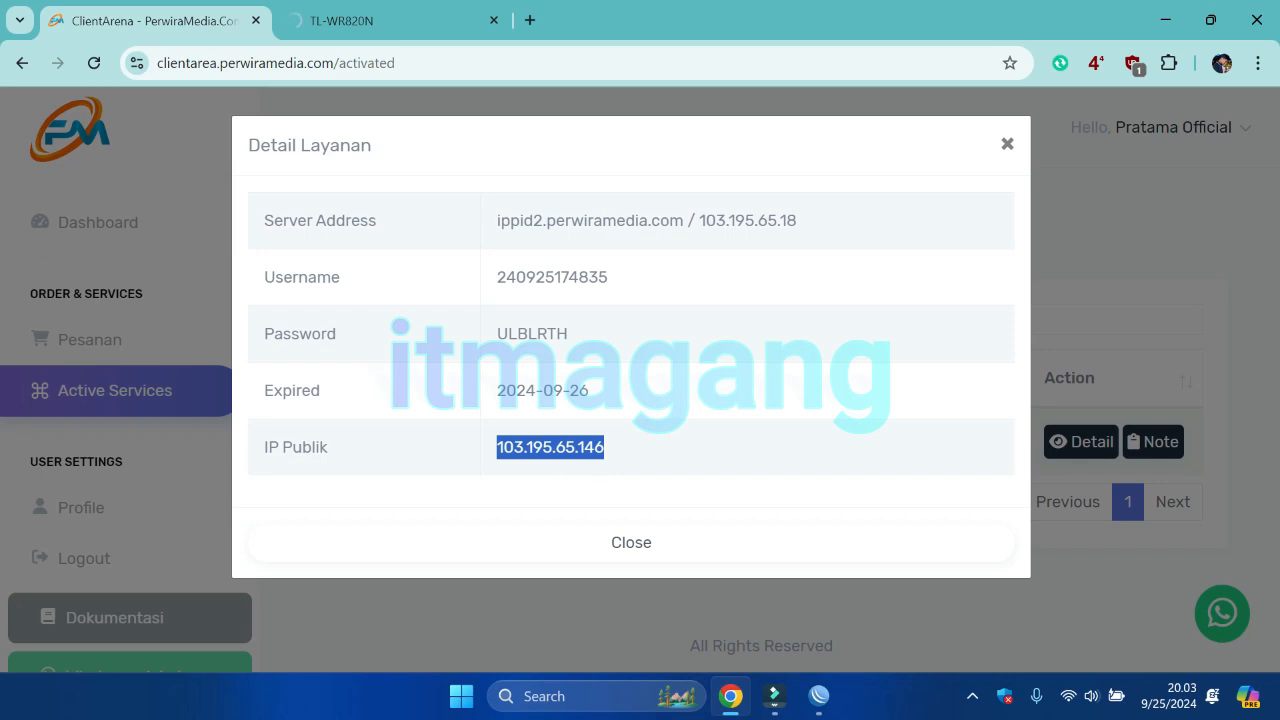
left_click(728, 700)
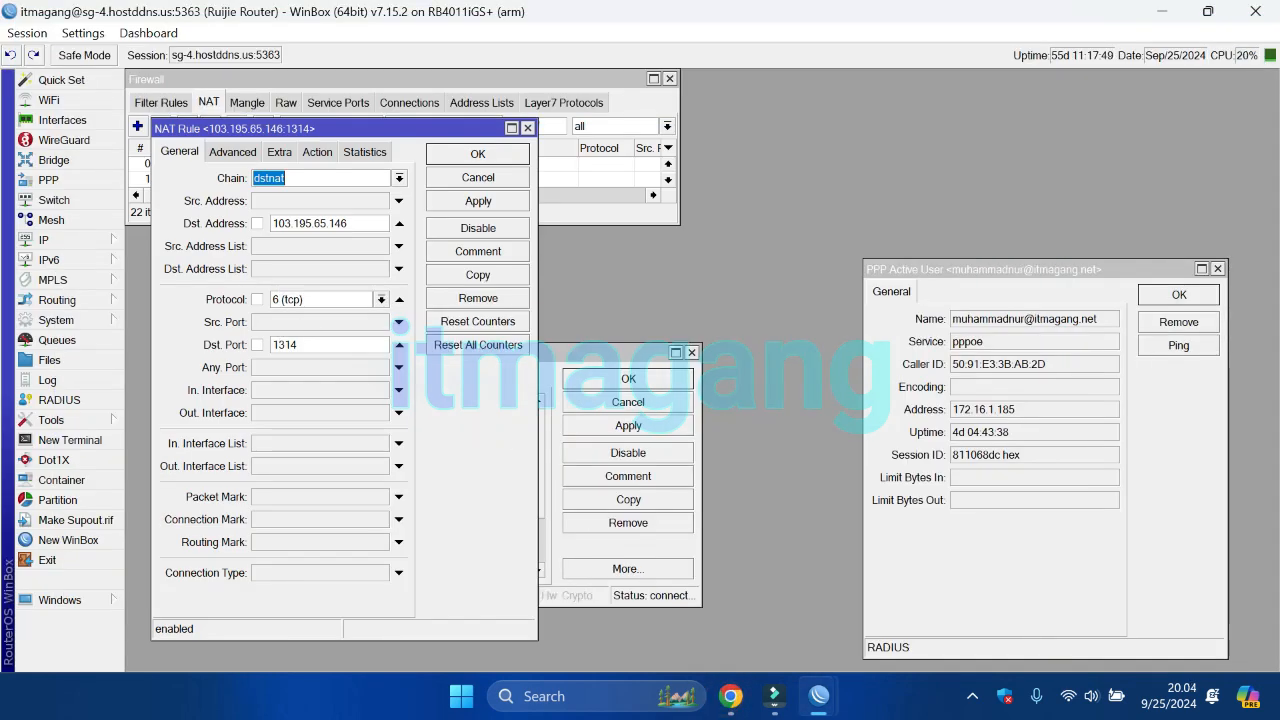
left_click(306, 345)
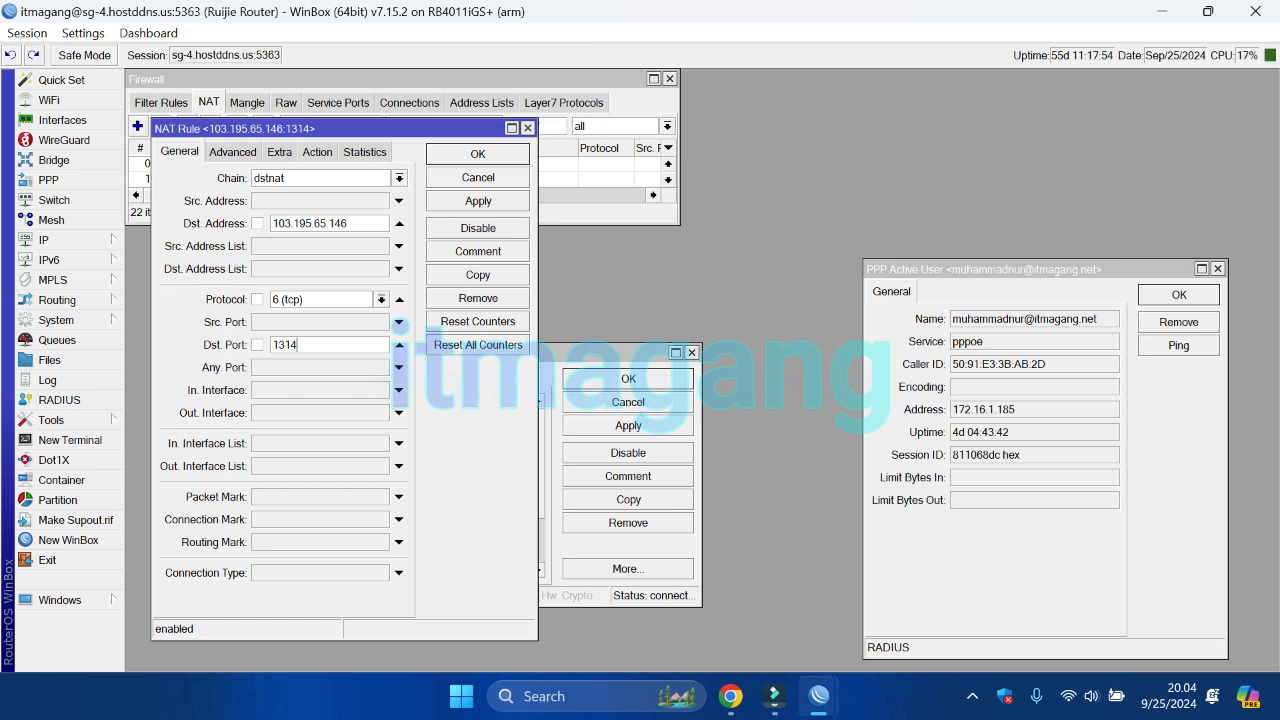
Compare the dst-nat rule's target address and port with the active PPPoE user's address, and return to Chrome.
left_click(317, 151)
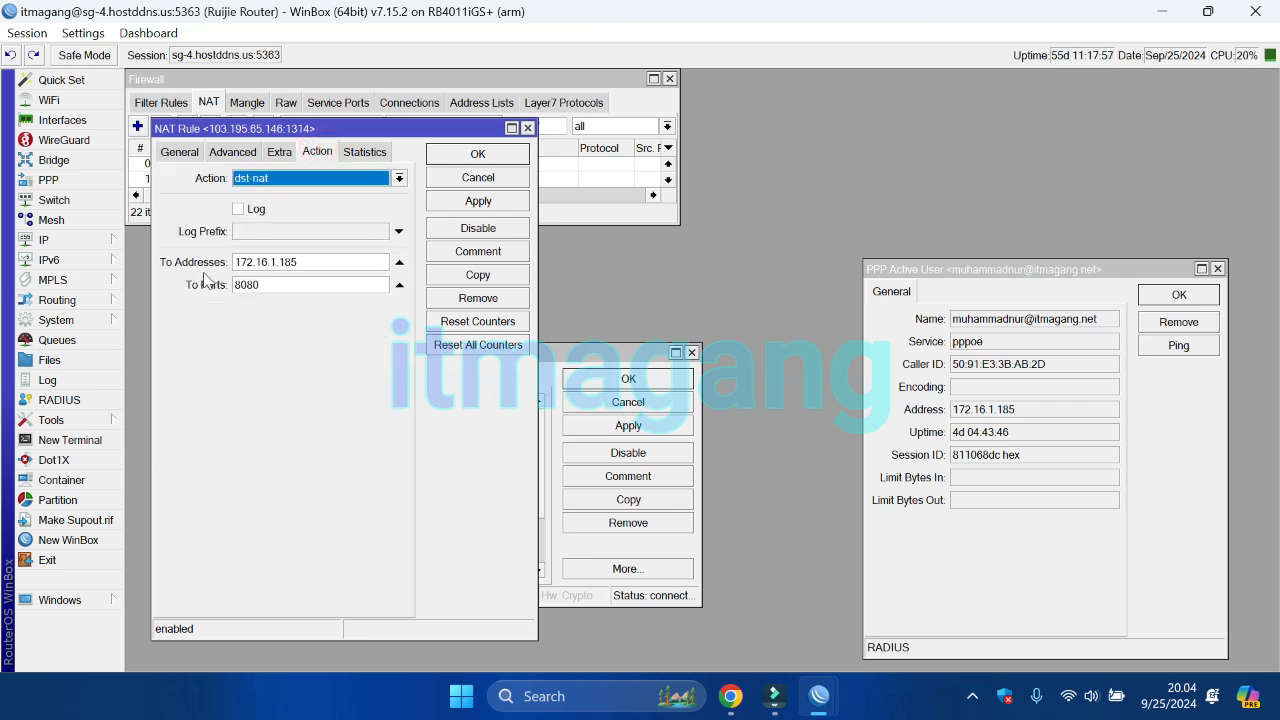
left_click_drag(1015, 270, 925, 223)
double_click(925, 362)
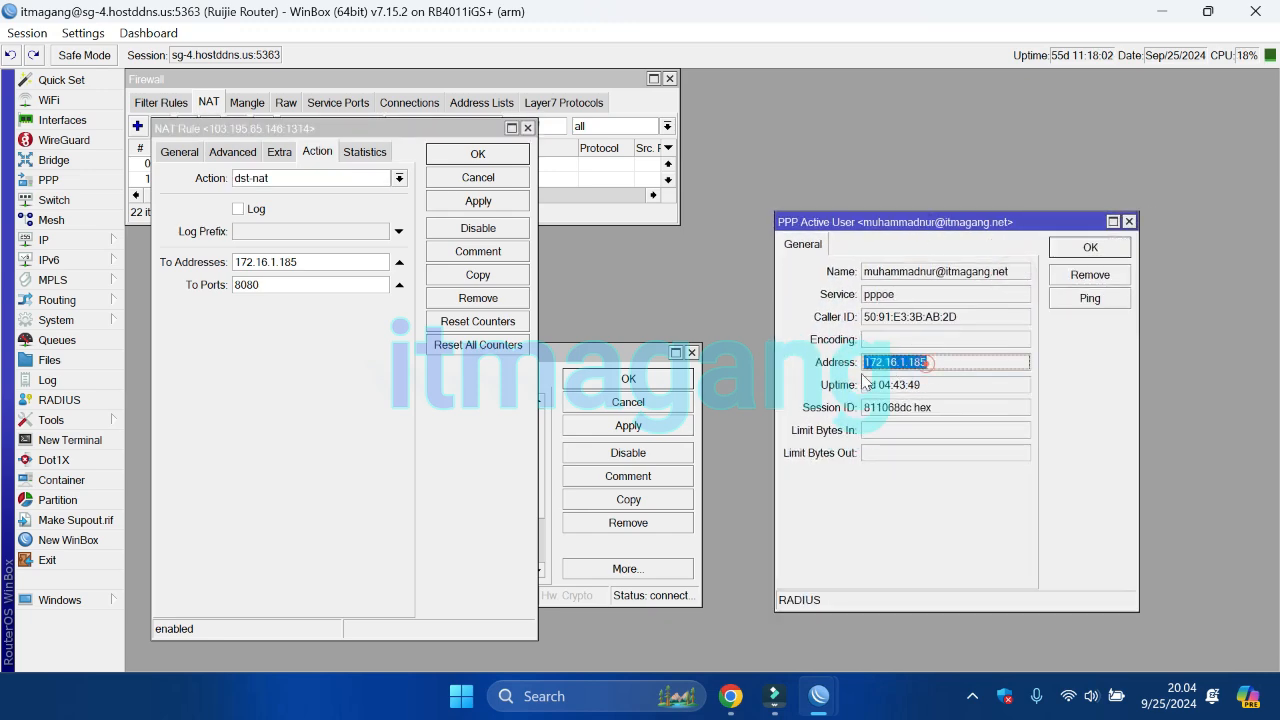
left_click(270, 282)
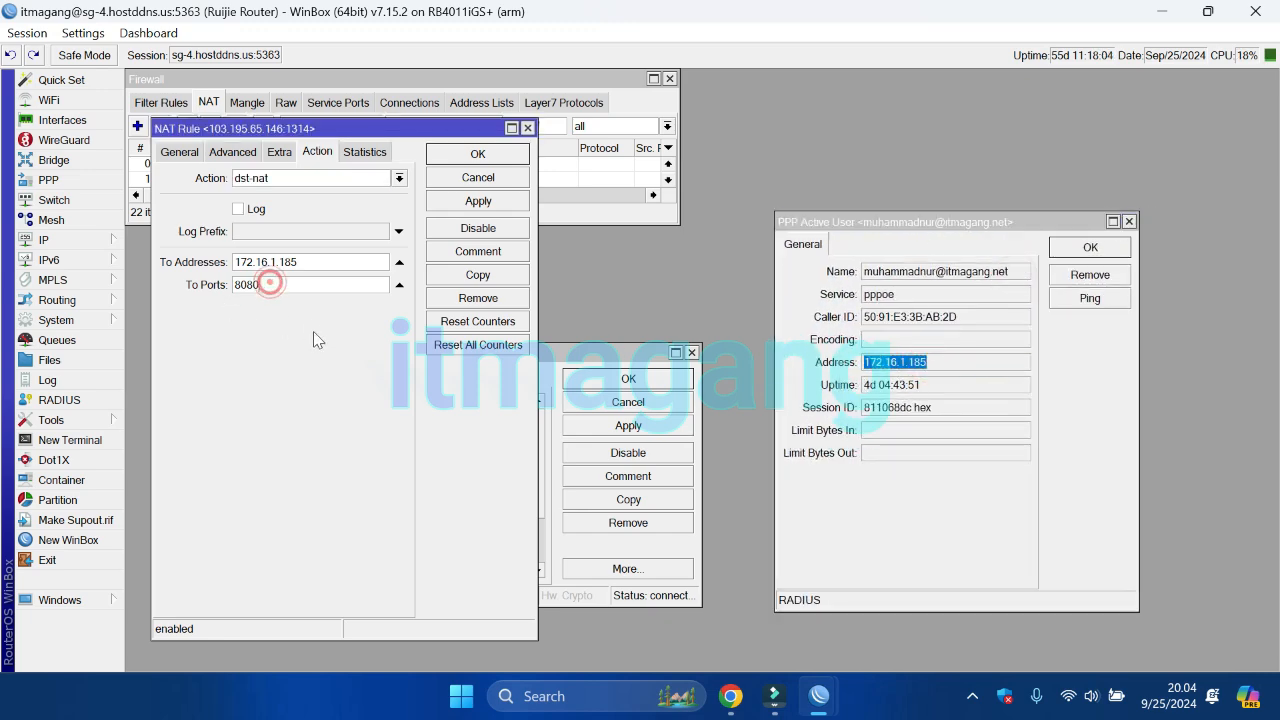
left_click(731, 696)
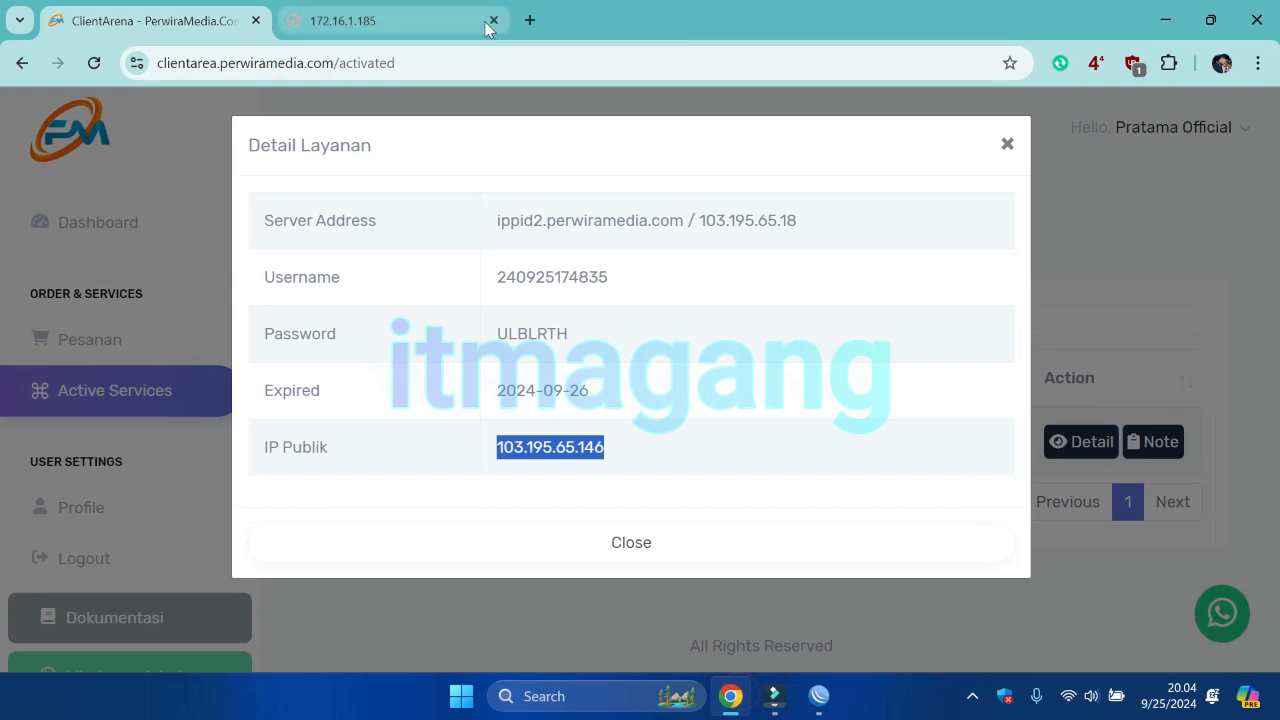
left_click(530, 20)
right_click(516, 66)
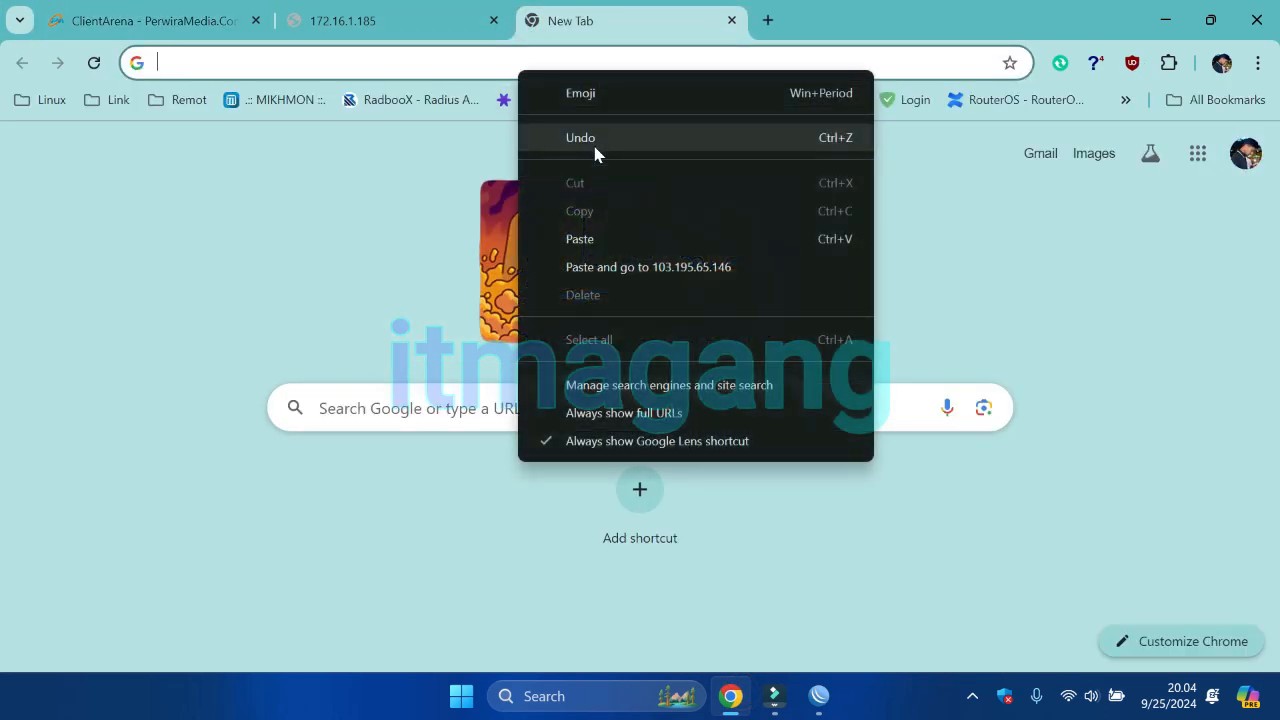
left_click(594, 230)
key("Return")
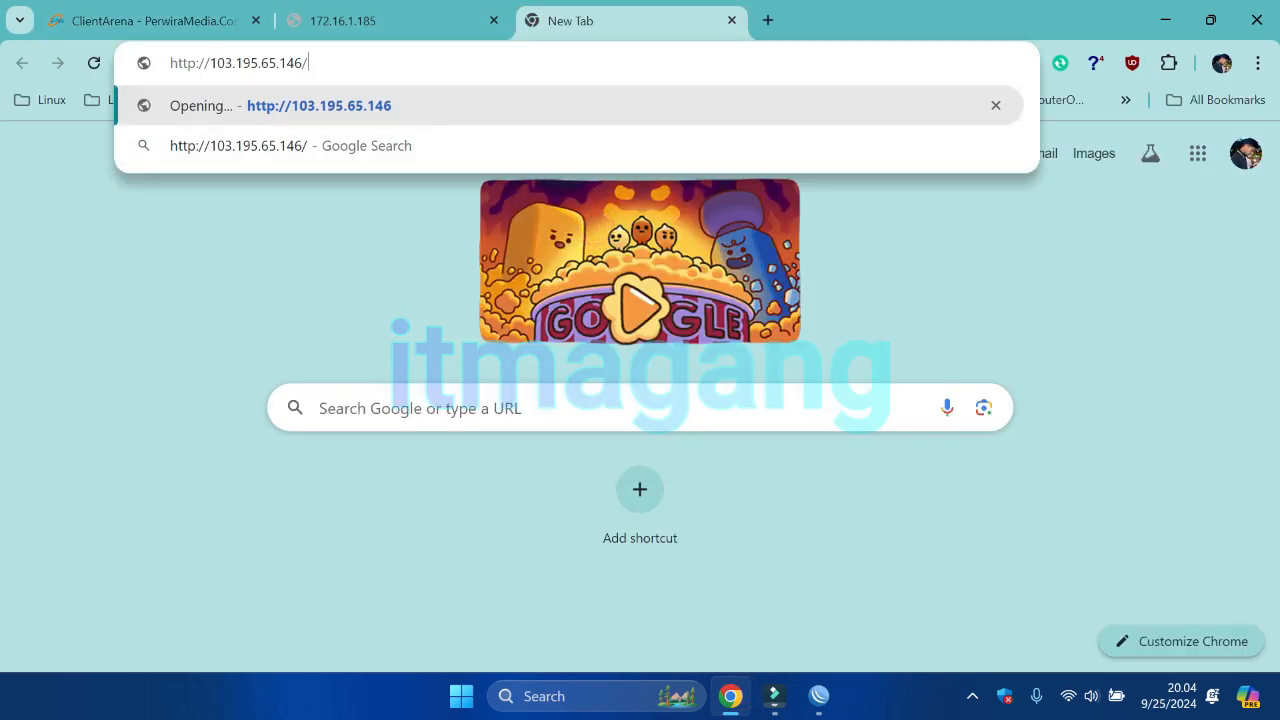
left_click(396, 63)
key("BackSpace")
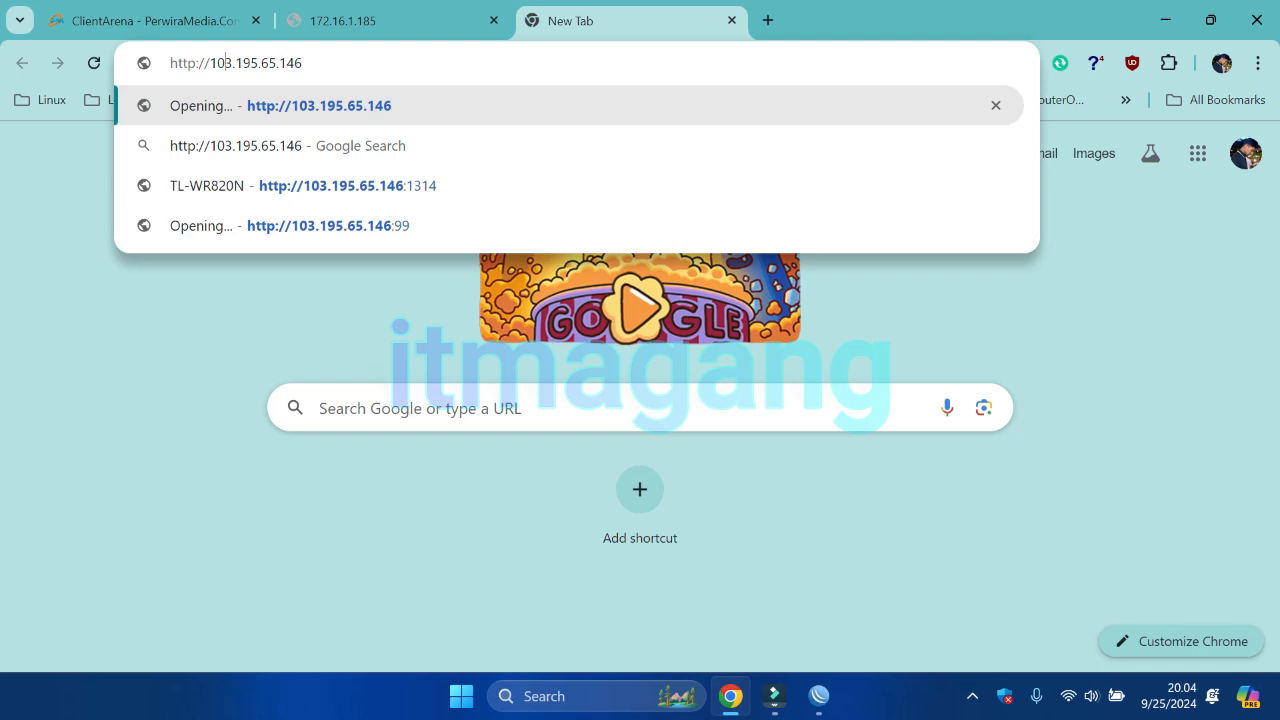
key("BackSpace")
key("BackSpace")
key("BackSpace")
key("BackSpace")
key("BackSpace")
key("BackSpace")
key("BackSpace")
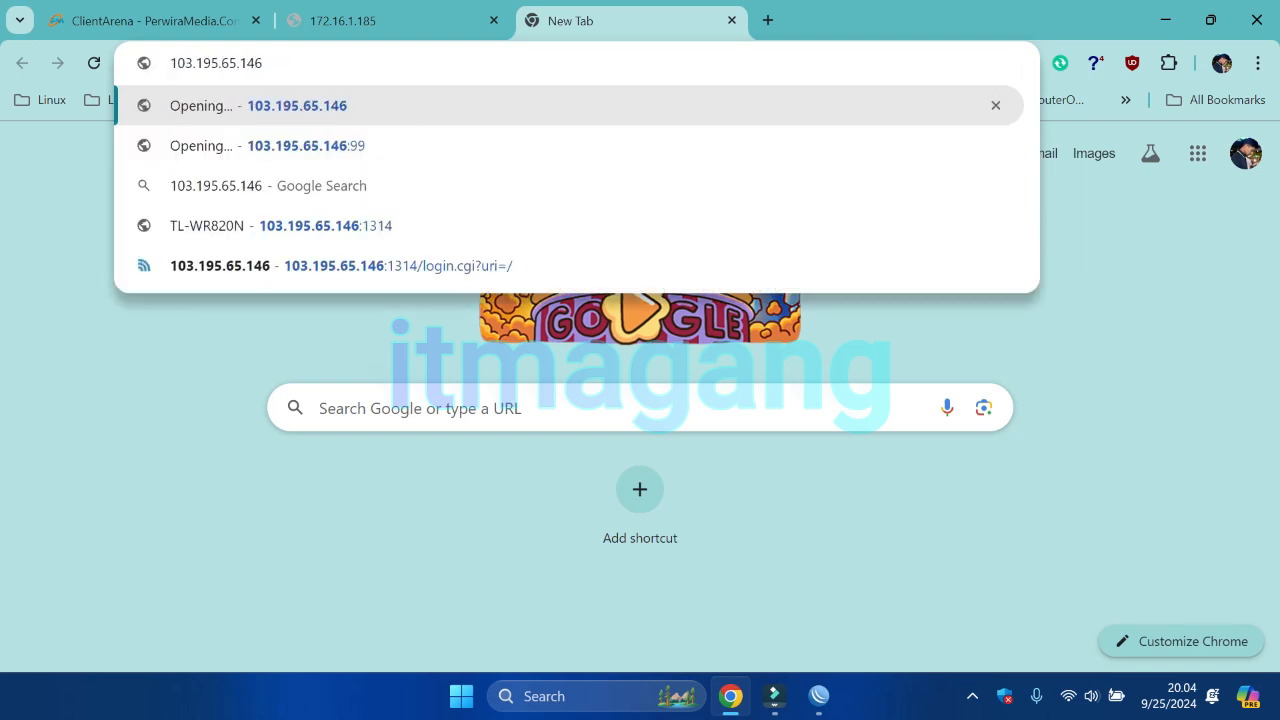
type(":1314")
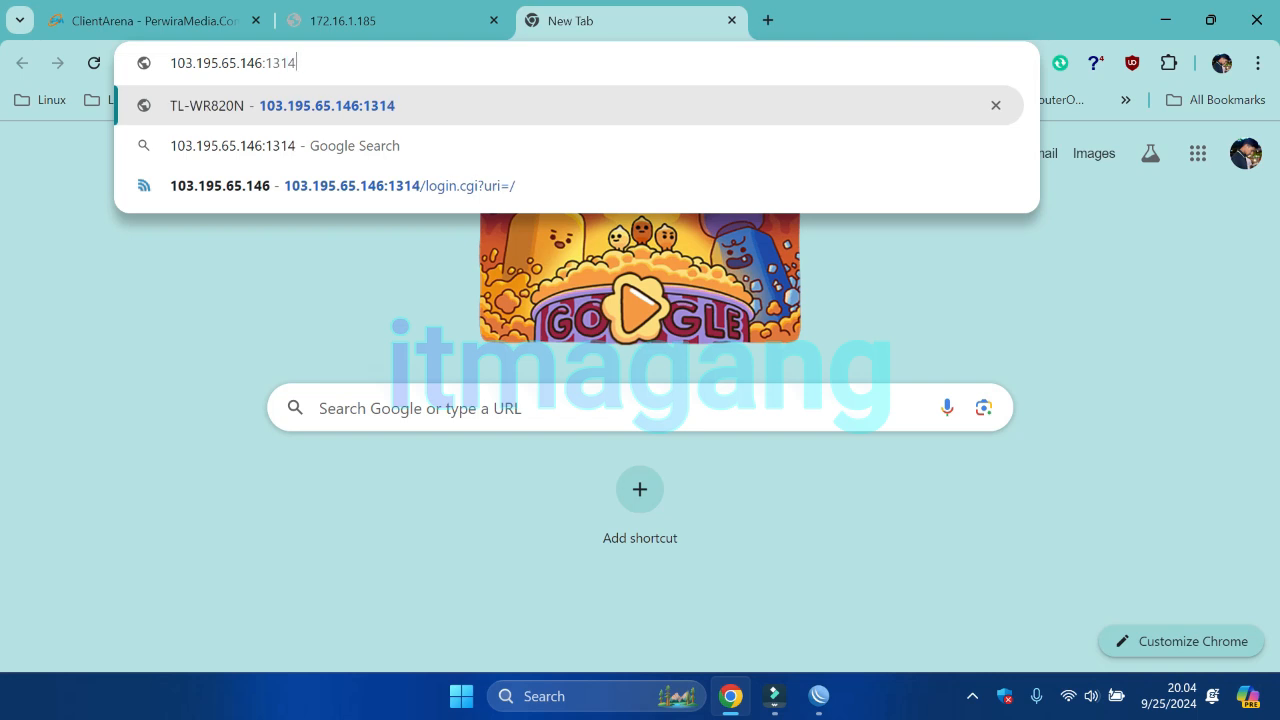
key("Return")
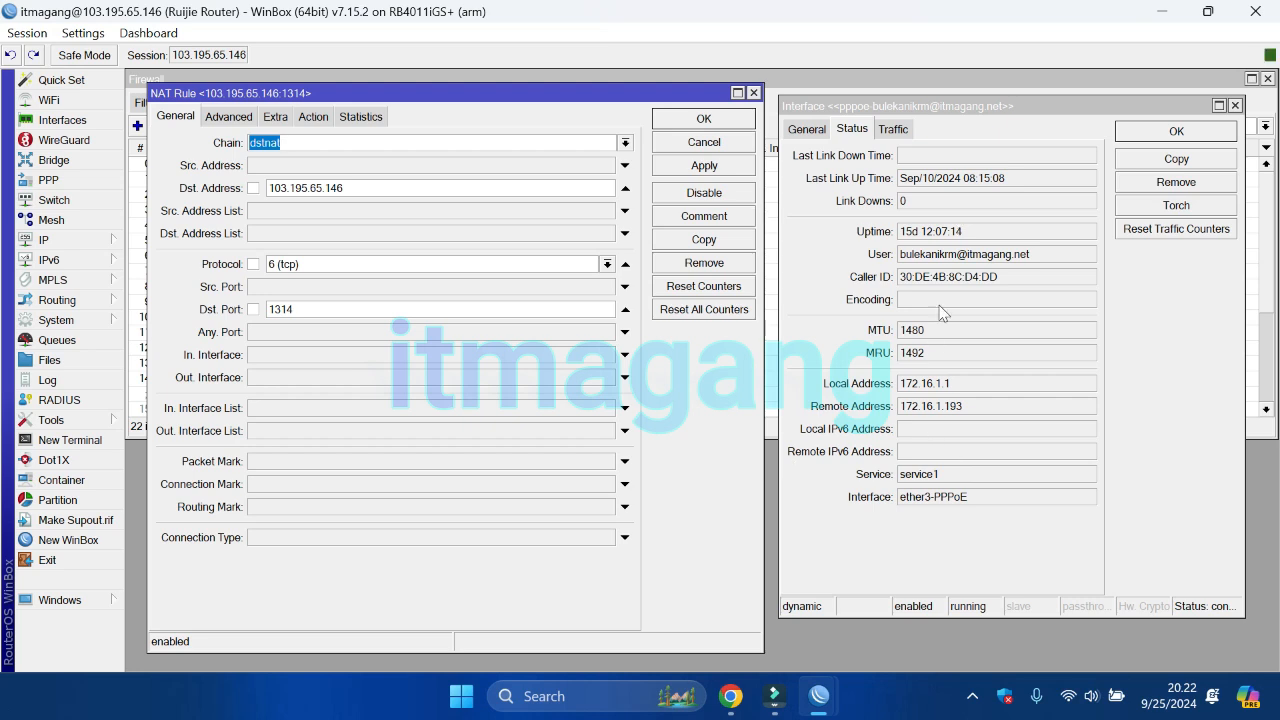
Compare the PPPoE client's user and remote address with the dst-nat rule's target address and port in WinBox.
double_click(1030, 254)
double_click(966, 406)
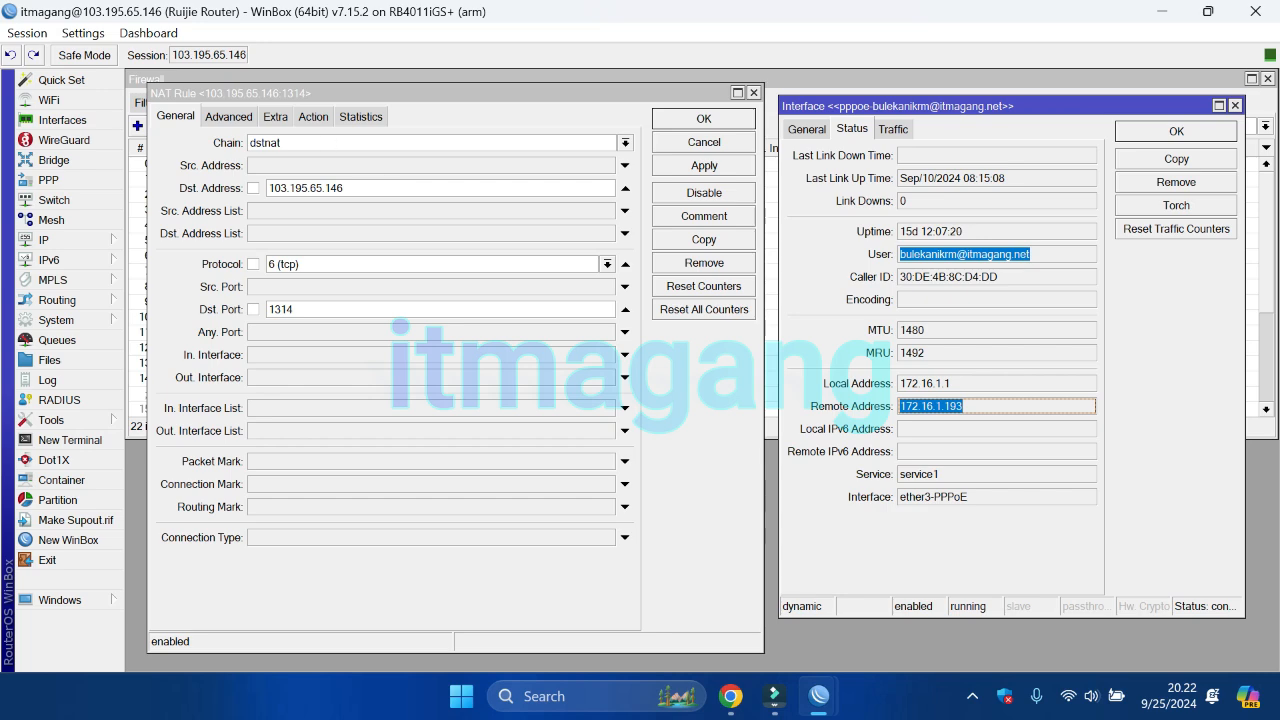
left_click(316, 117)
double_click(306, 227)
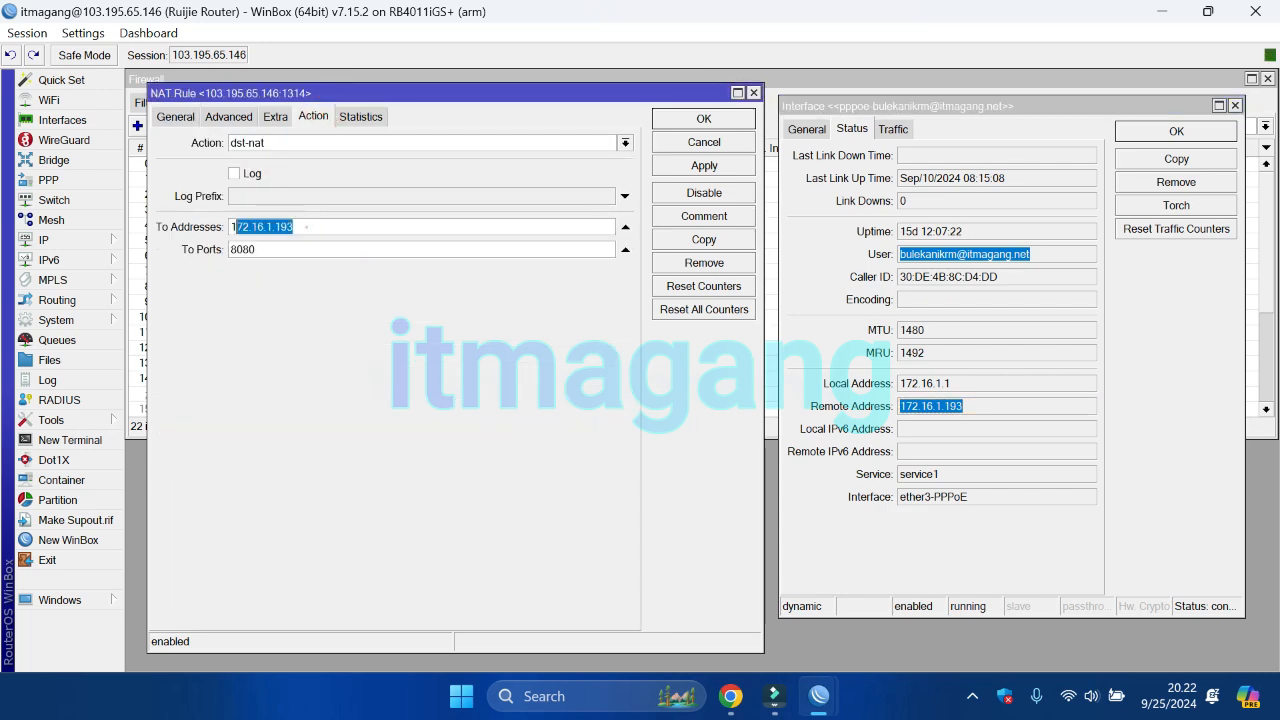
double_click(262, 250)
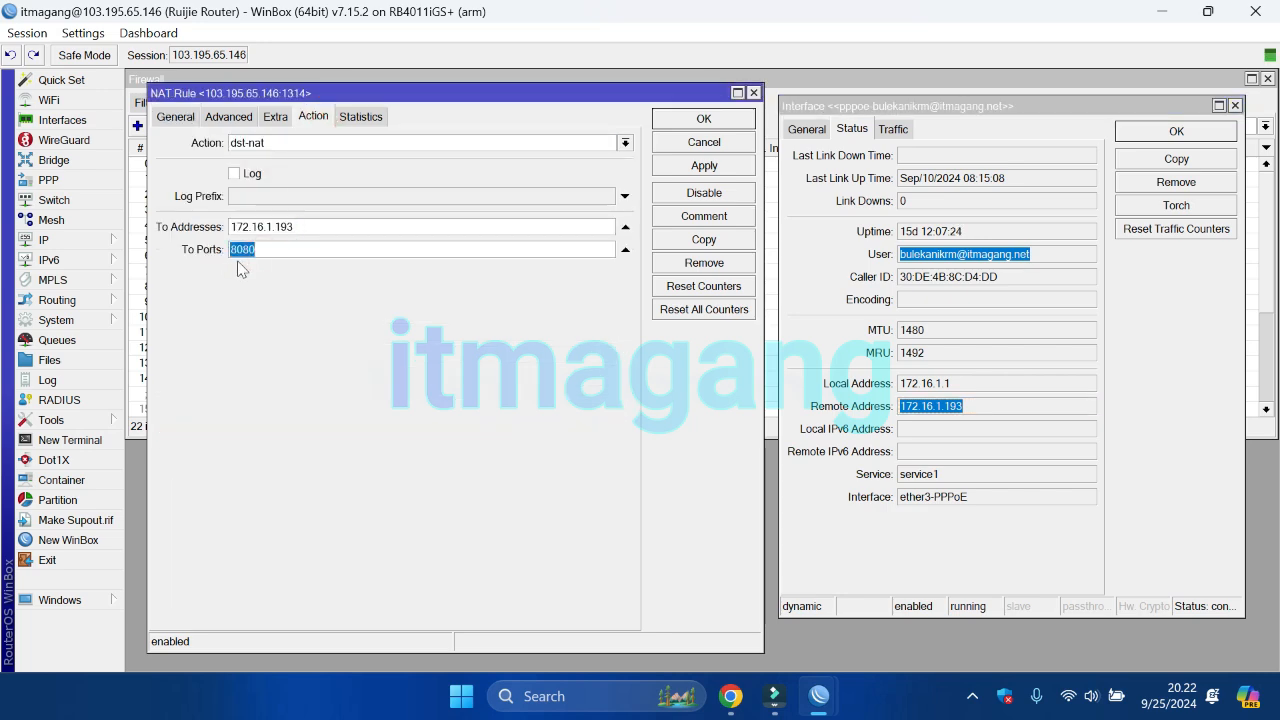
Switch to Chrome, load 103.195.65.146:1314, and check which Wi-Fi network the computer is using.
left_click(735, 615)
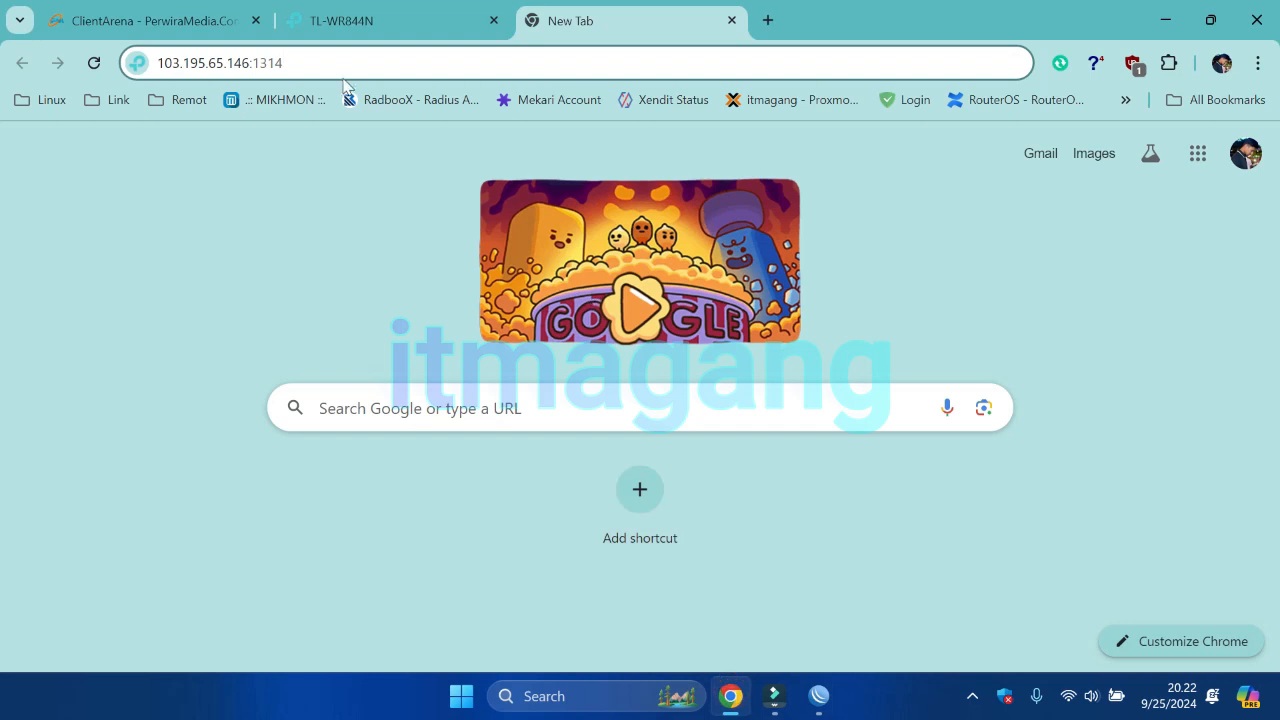
key("Return")
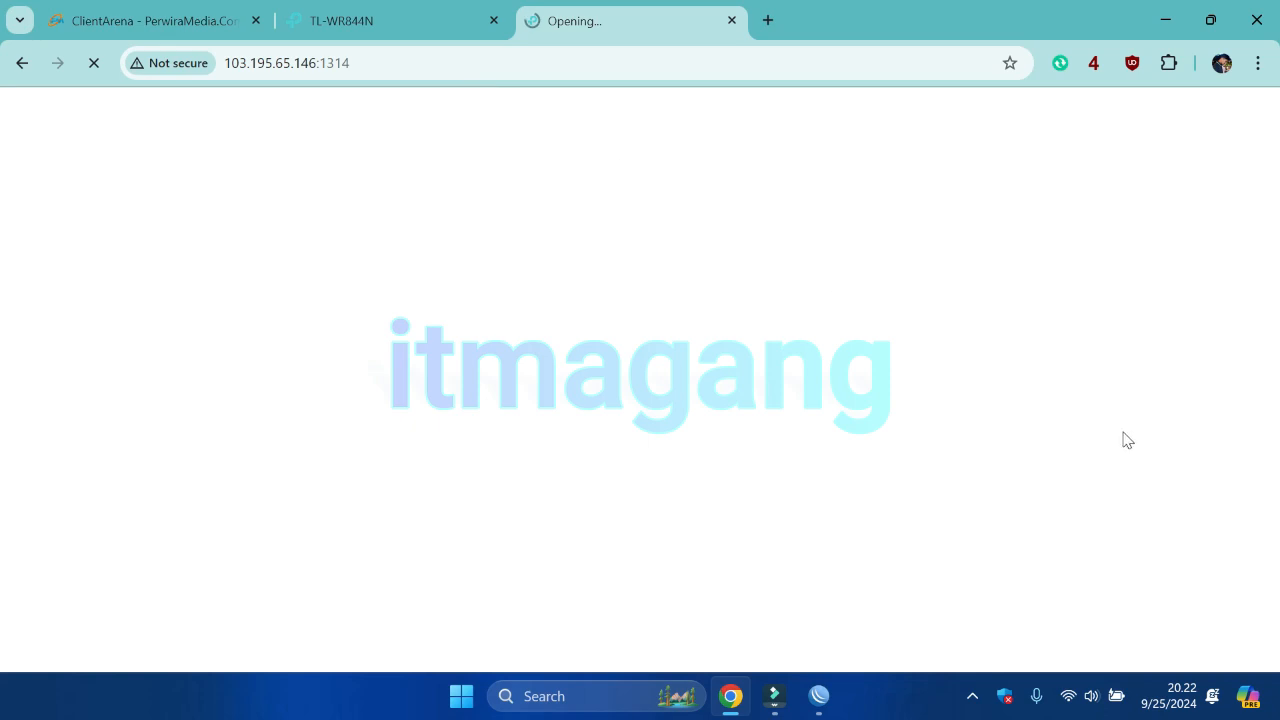
left_click(1068, 696)
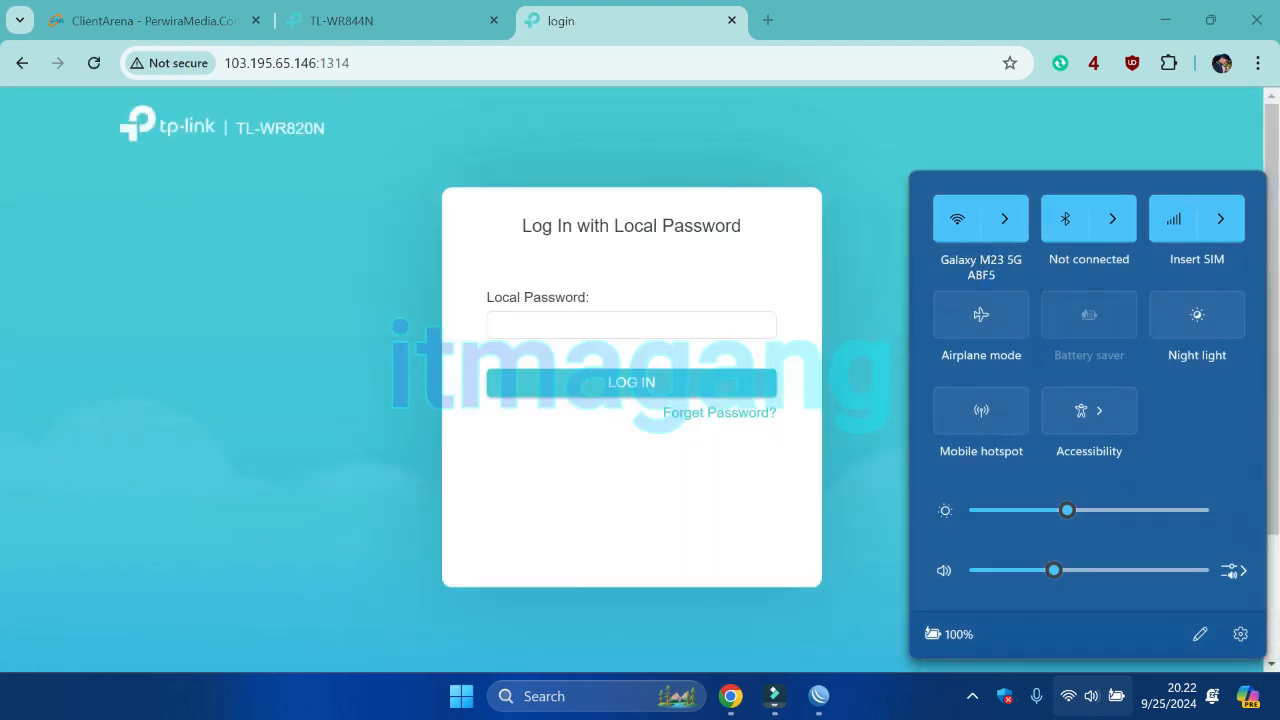
Log in to the TL-WR820N router page by entering its local password.
left_click(675, 35)
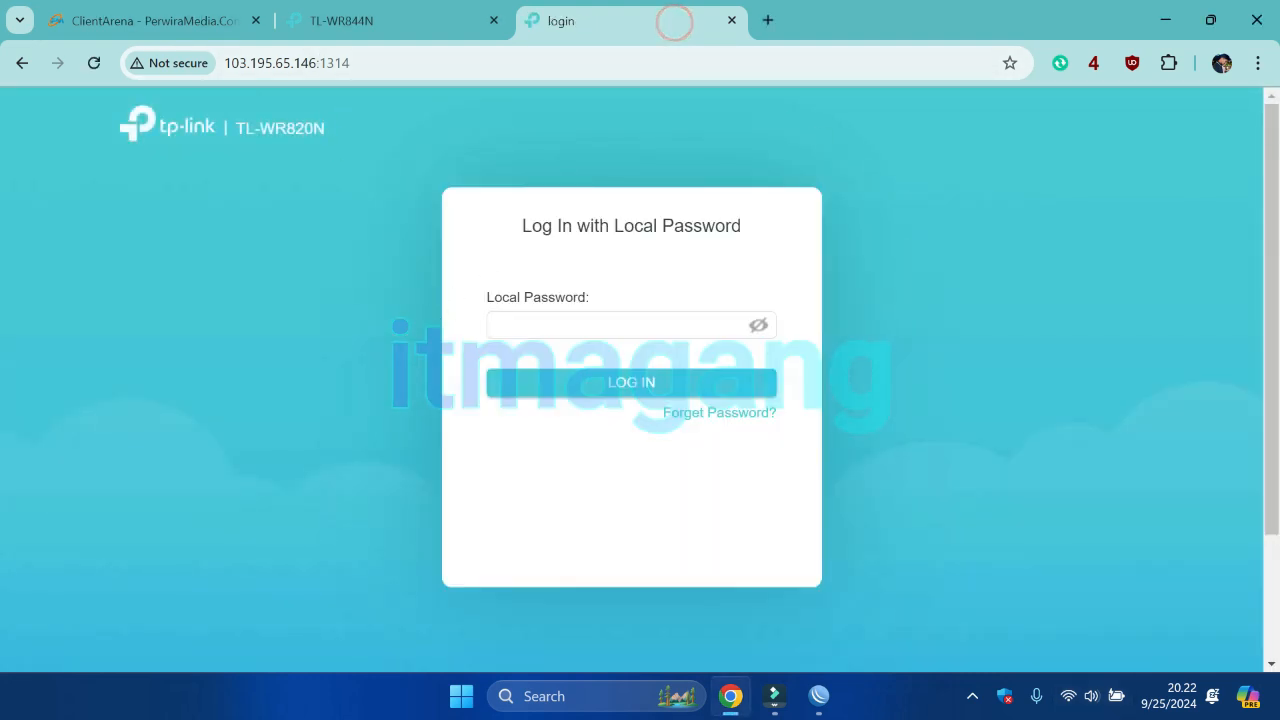
left_click(534, 326)
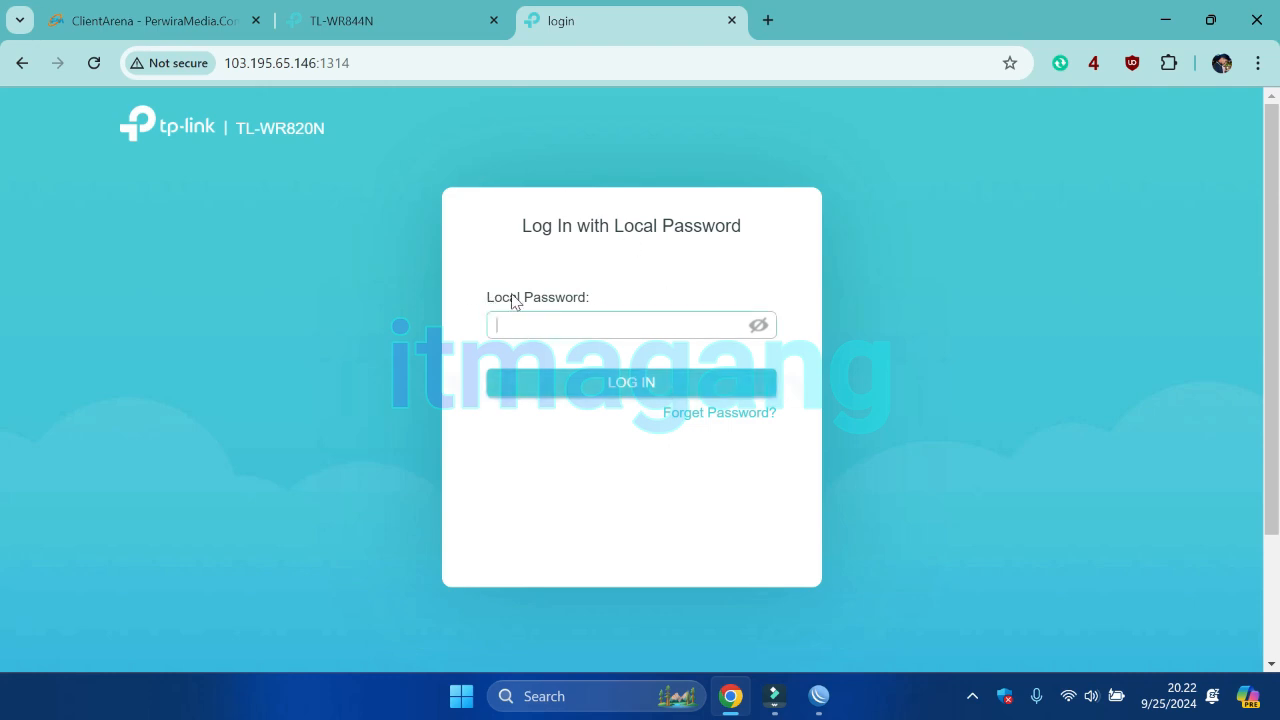
type("•")
Try to reload the other router's private address 172.16.1.236:8080/#firewall and close its tab.
left_click_drag(222, 61, 396, 75)
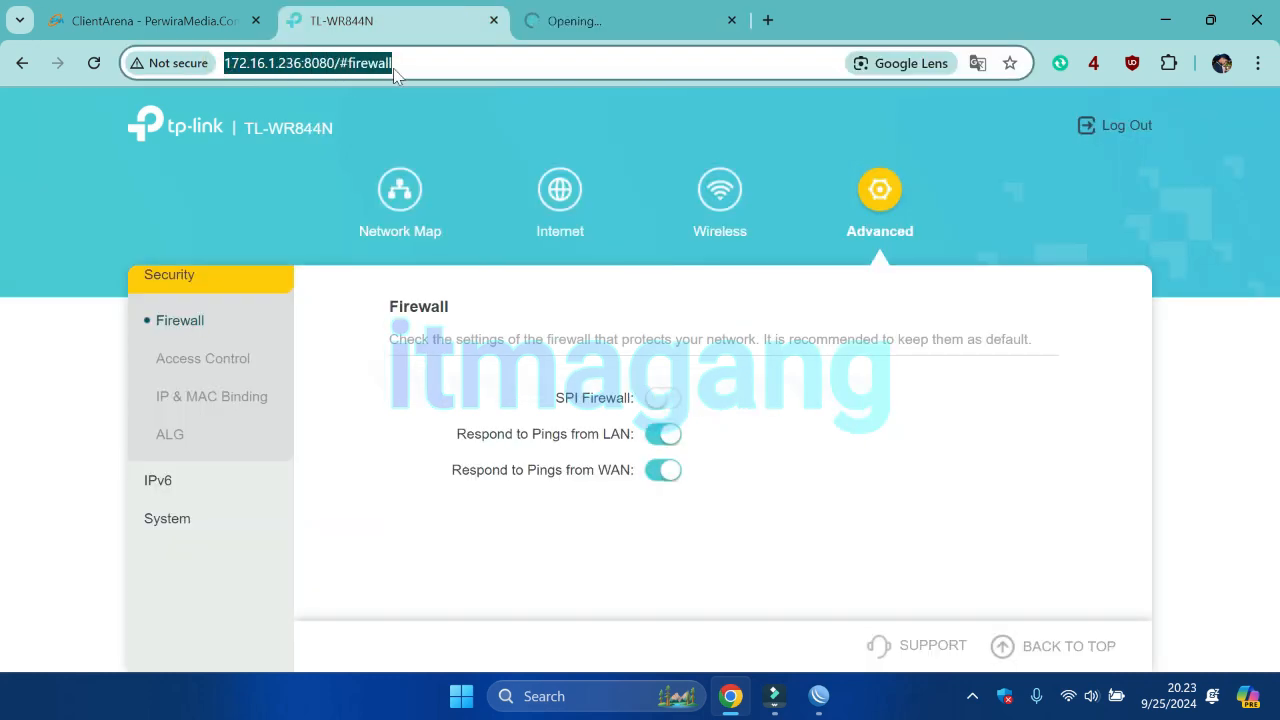
key("Return")
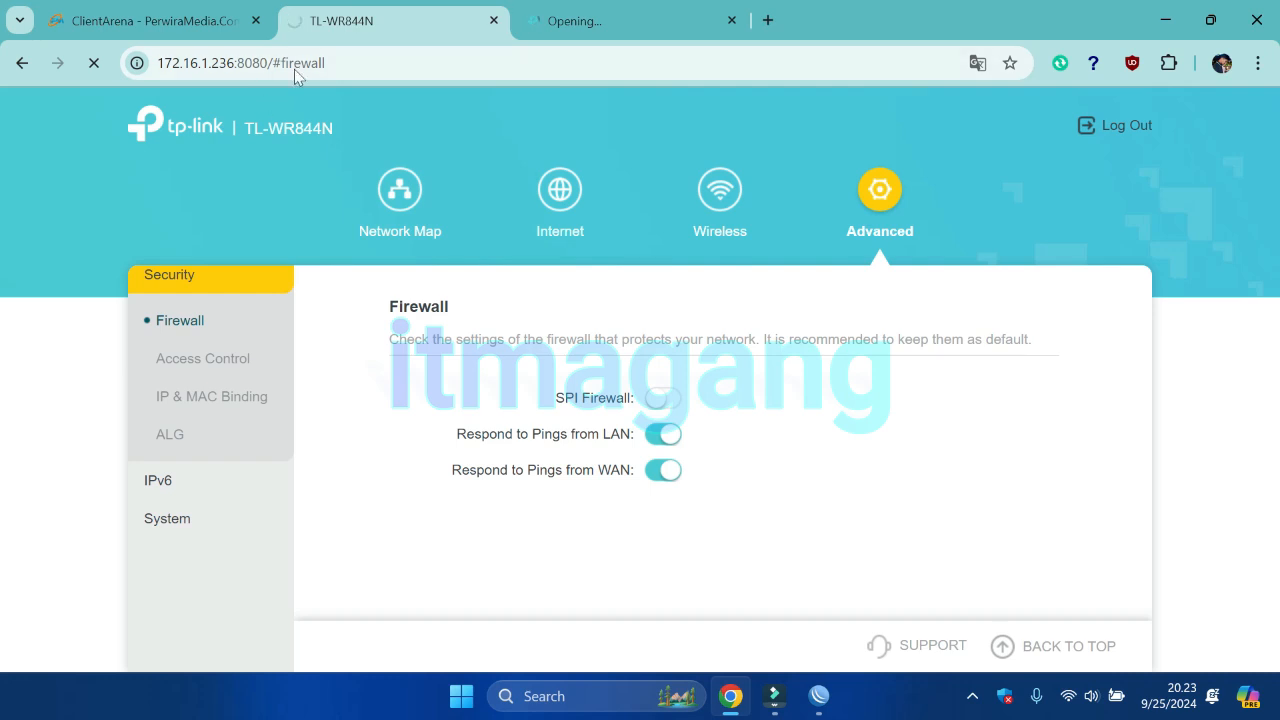
left_click(158, 62)
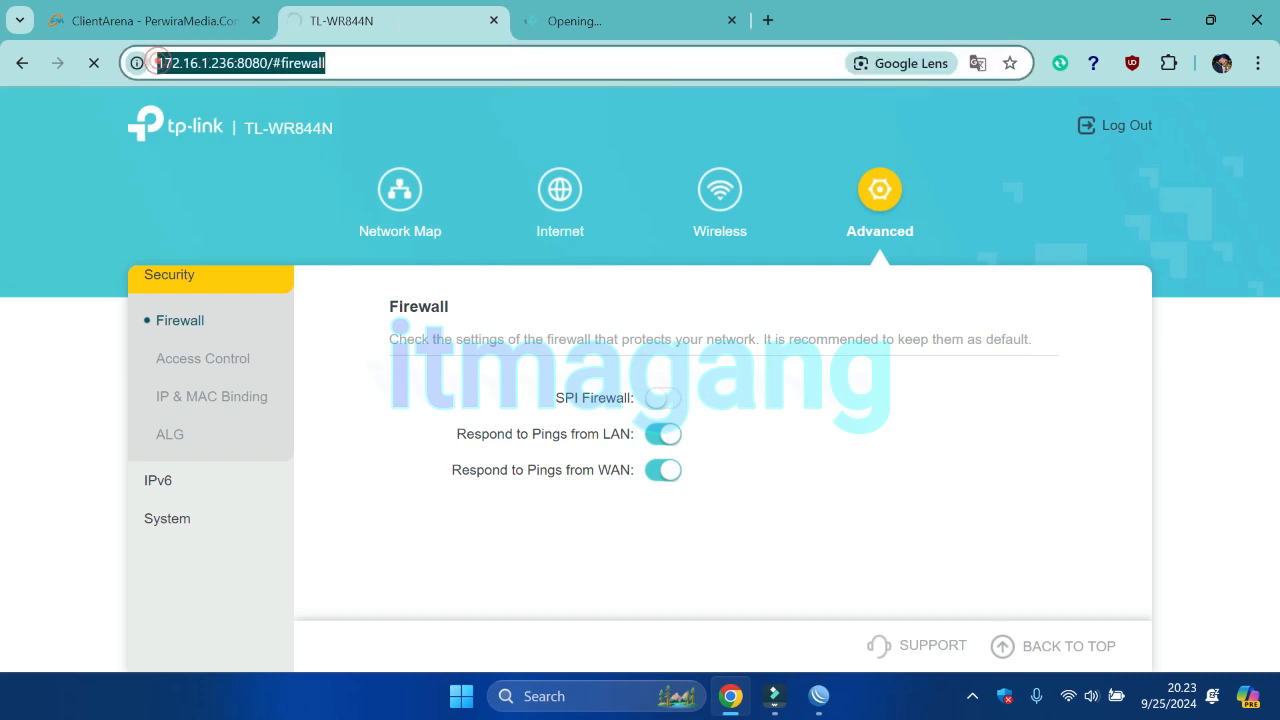
left_click(491, 21)
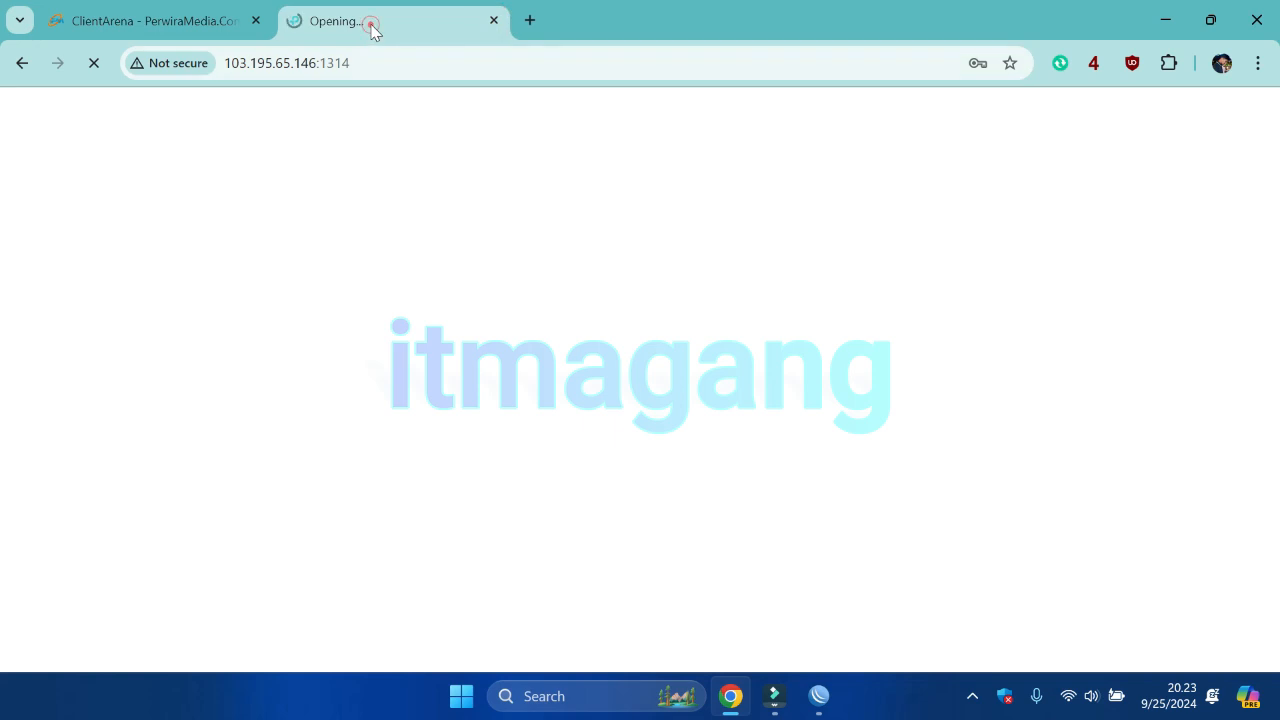
Open the TL-WR820N's advanced security firewall settings and examine the Respond to Pings from WAN option.
left_click(982, 358)
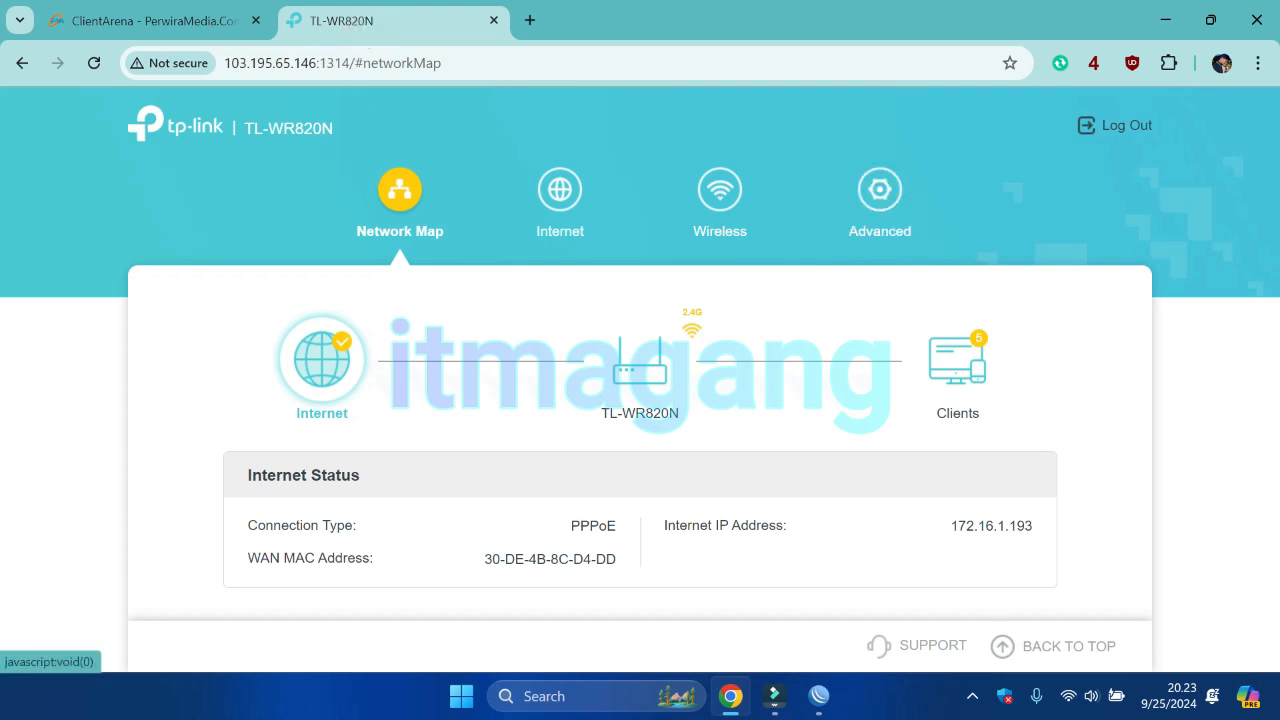
mouse_move(334, 128)
left_mouse_down()
mouse_move(205, 128)
mouse_move(322, 128)
left_mouse_up()
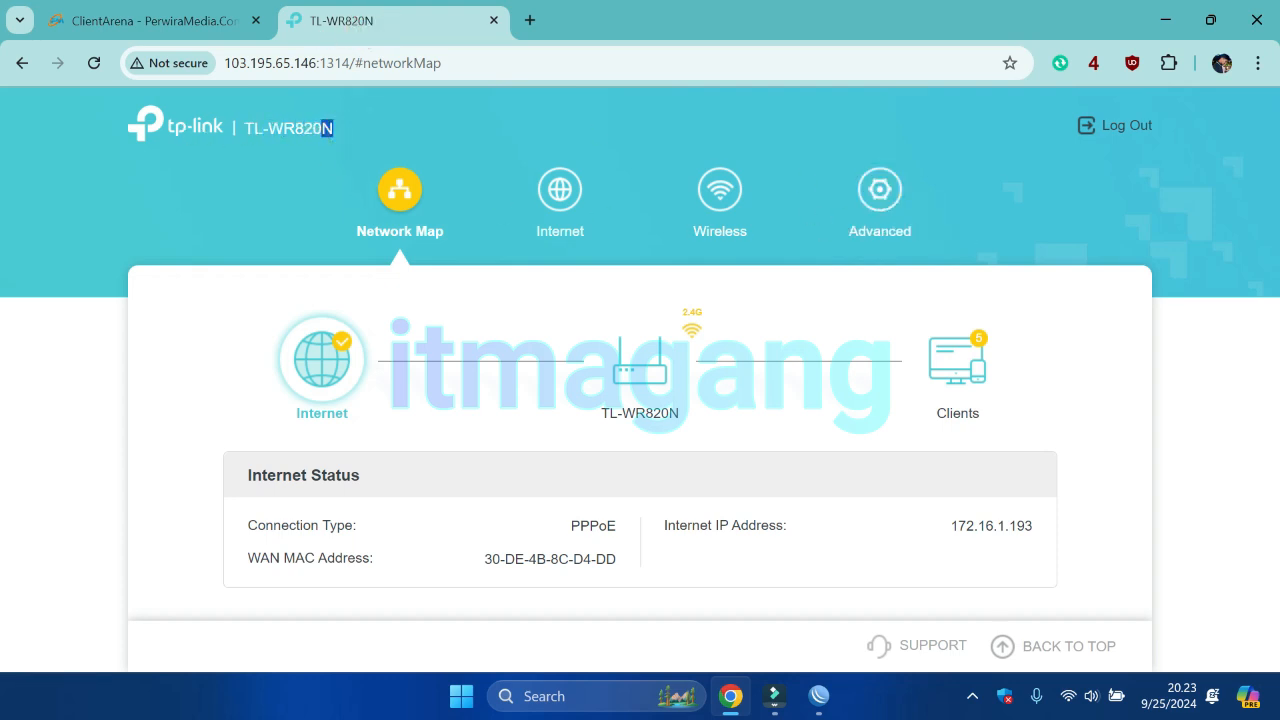
left_click(880, 198)
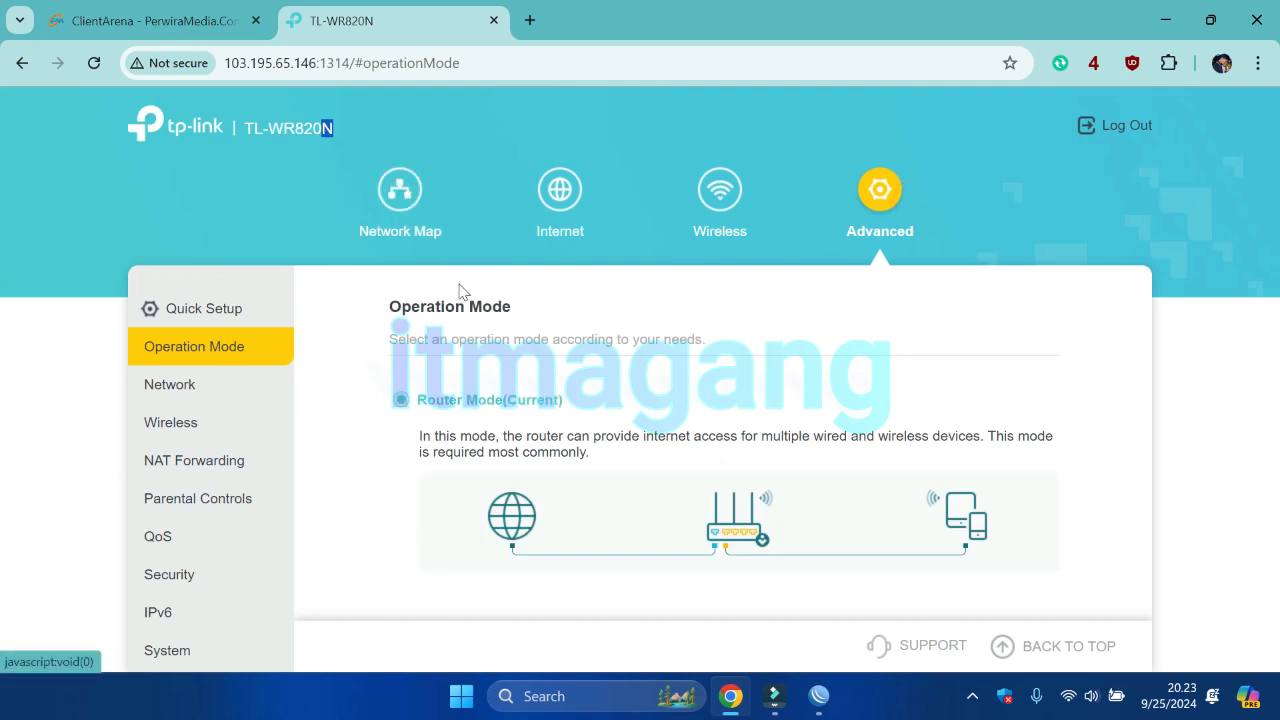
scroll(460, 290, "down", 2)
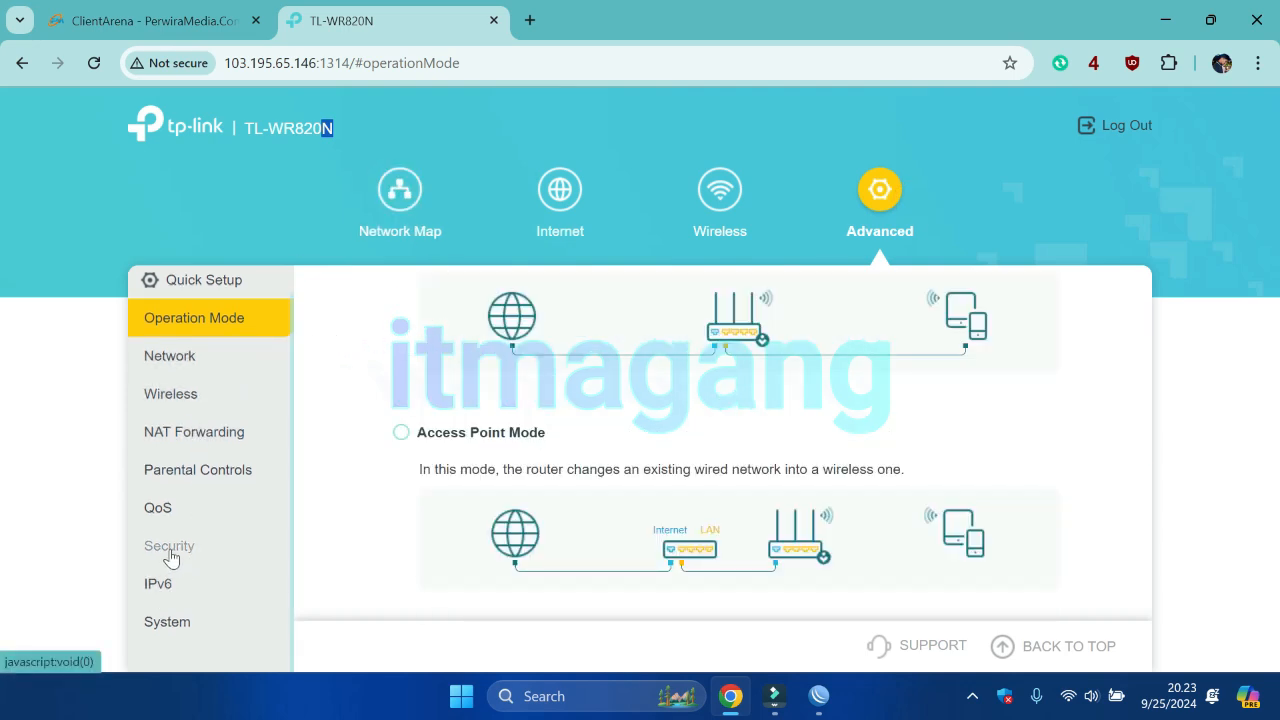
left_click(172, 548)
left_click(200, 592)
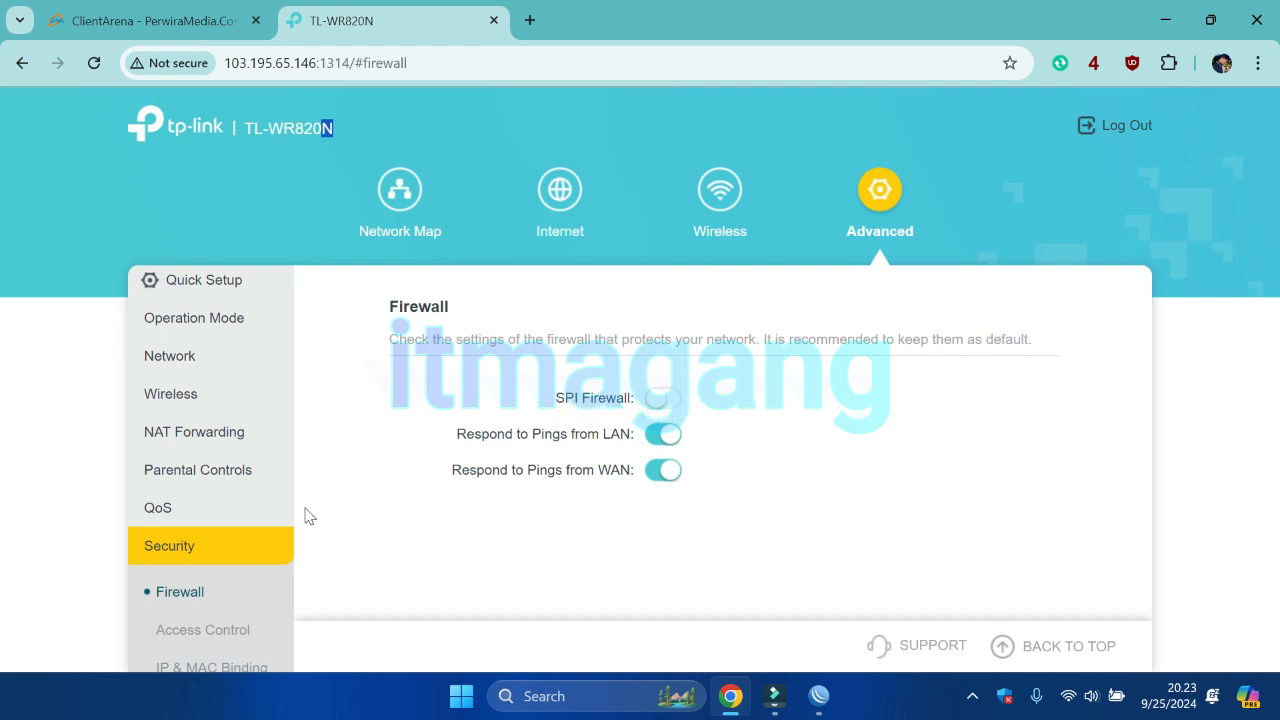
scroll(220, 566, "down", 2)
left_click_drag(452, 470, 628, 481)
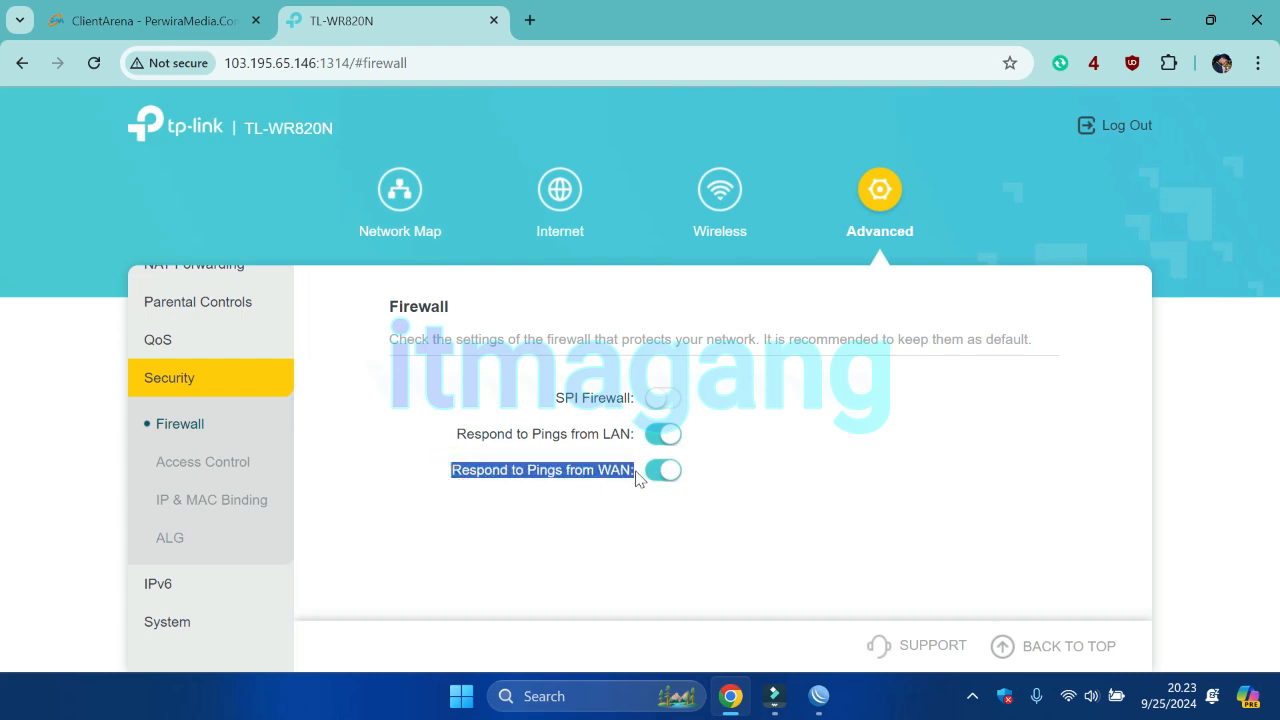